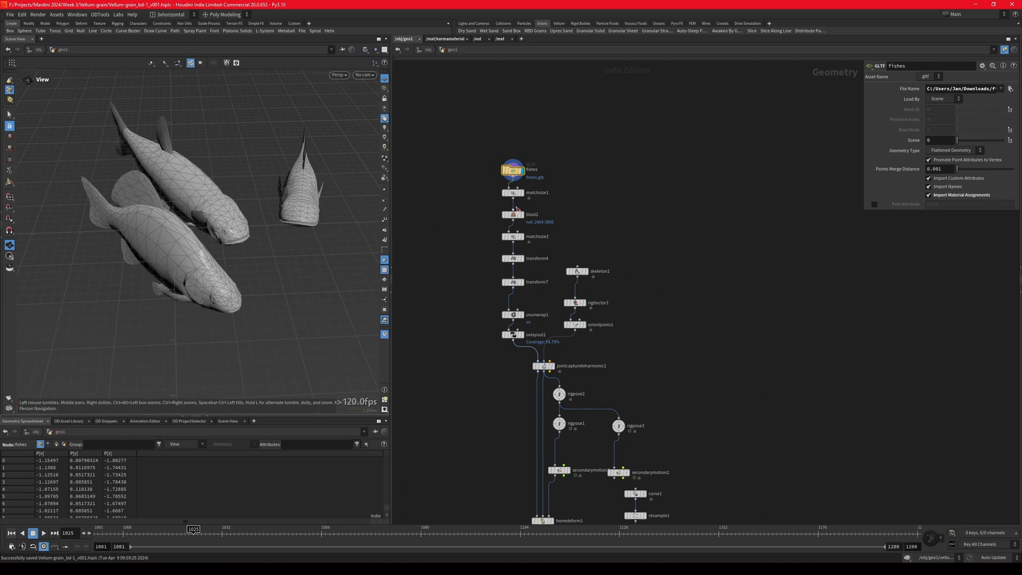
# Step: Display the results of matchsize1, blast2, matchsize2, transform4 and transform7 one after another in the viewport
pyautogui.click(524, 200)
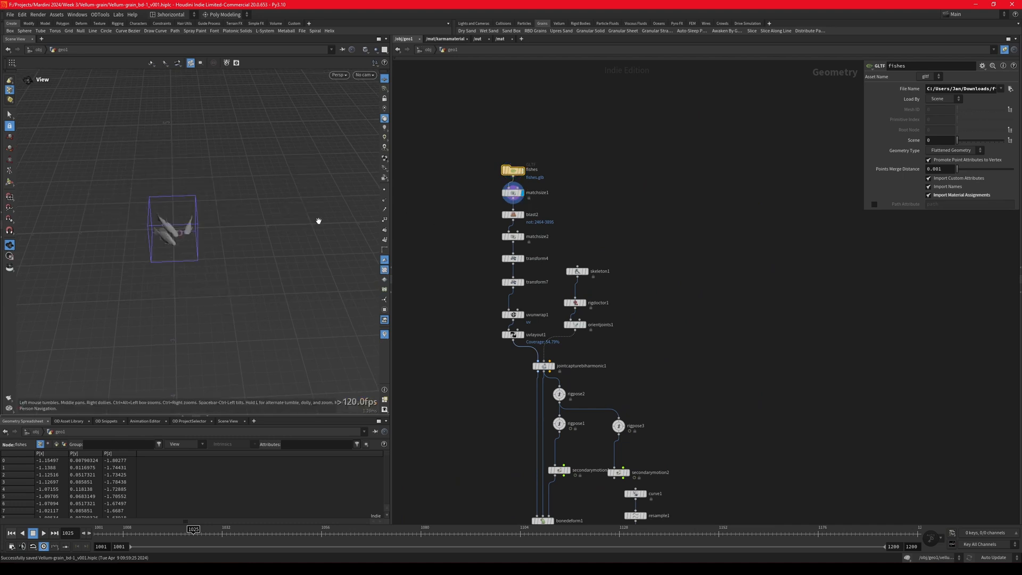
pyautogui.scroll(5, 169, 234)
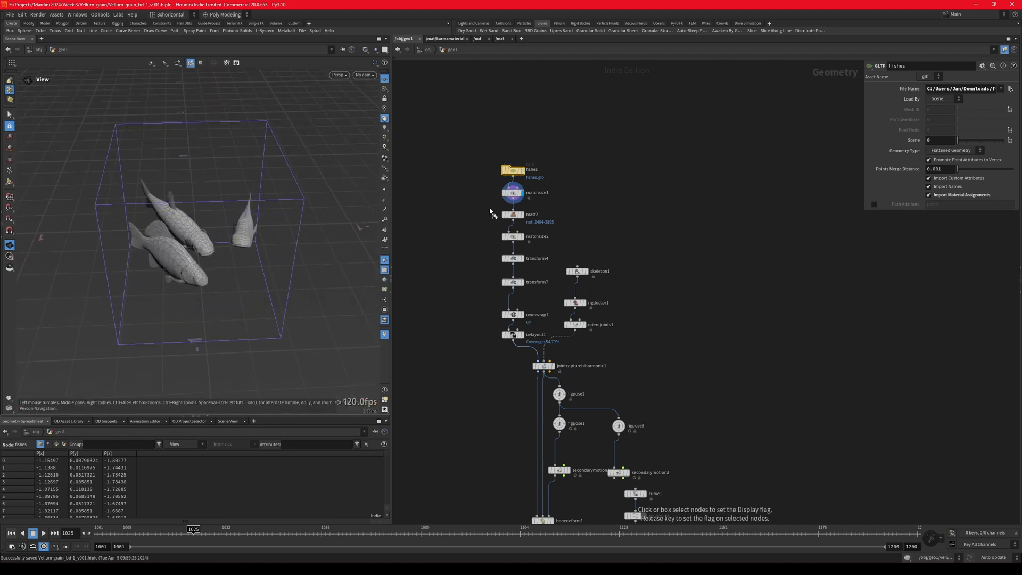
pyautogui.click(535, 220)
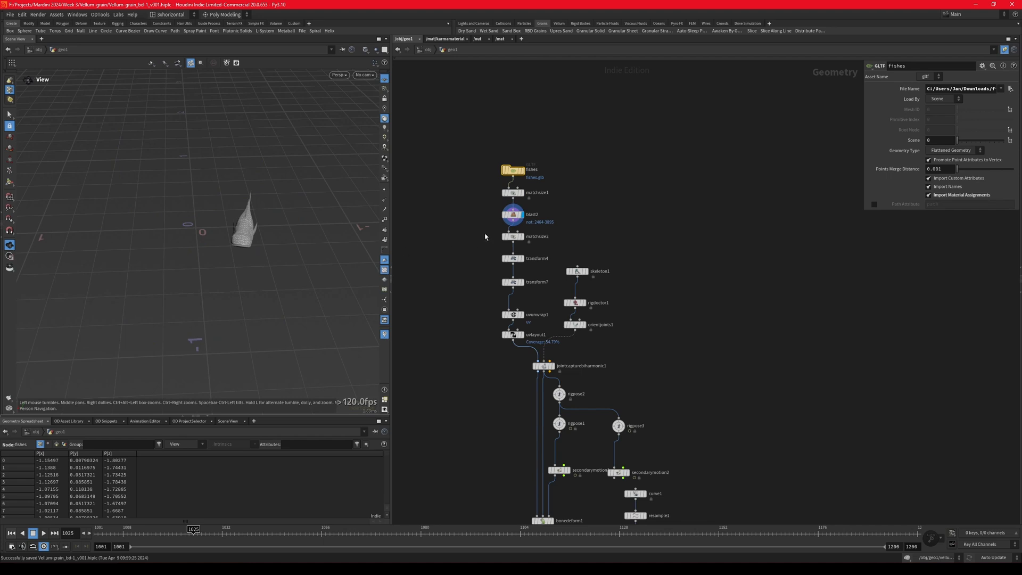
pyautogui.click(527, 246)
pyautogui.moveTo(526, 267); pyautogui.dragTo(527, 268)
pyautogui.moveTo(484, 275); pyautogui.dragTo(527, 288)
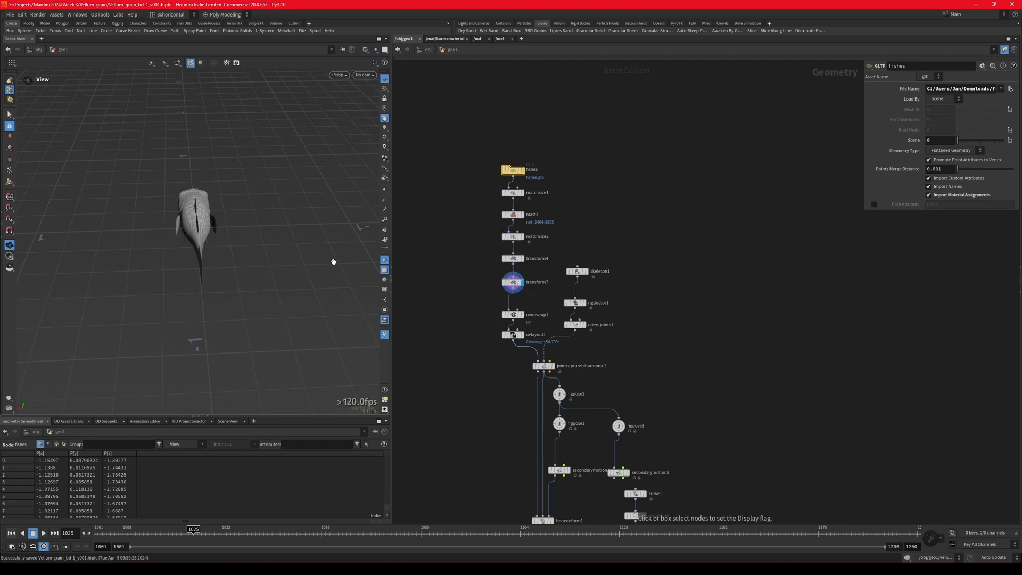
# Step: Examine the transformed fish from transform7 in the top and perspective views
pyautogui.moveTo(334, 261); pyautogui.dragTo(283, 259)
pyautogui.hotkey('space', '2')
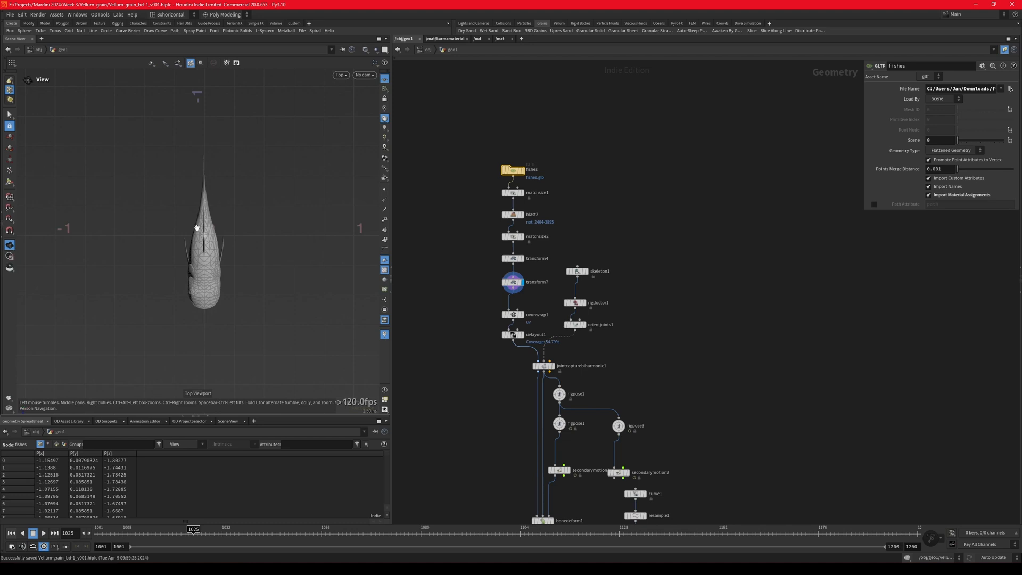
pyautogui.hotkey('space', '1')
pyautogui.moveTo(209, 234); pyautogui.dragTo(225, 217)
pyautogui.scroll(3, 506, 316)
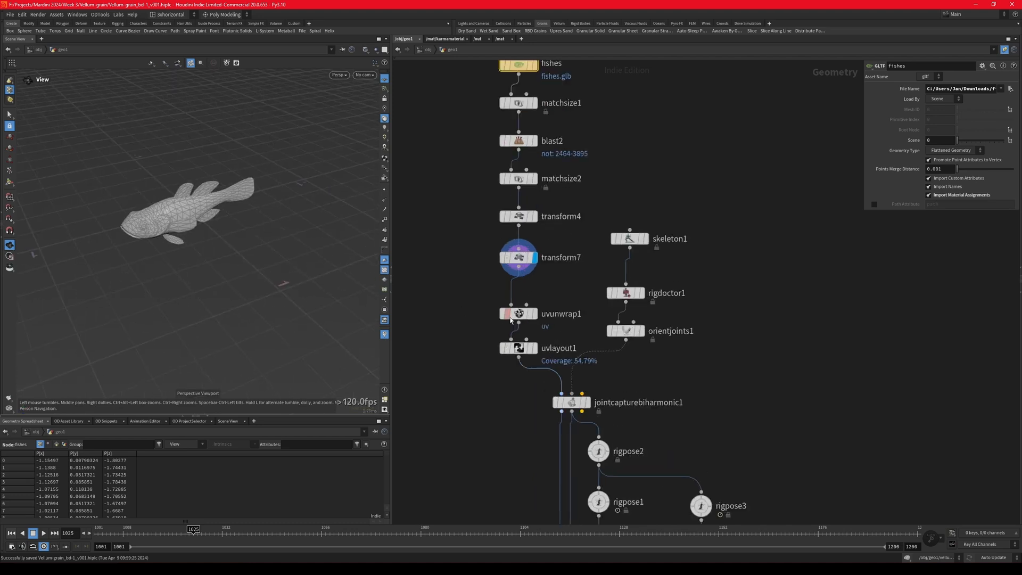
# Step: Display the uvlayout1 node, show its islands in the UV view and save the scene
pyautogui.click(462, 306)
pyautogui.click(473, 341)
pyautogui.click(470, 342)
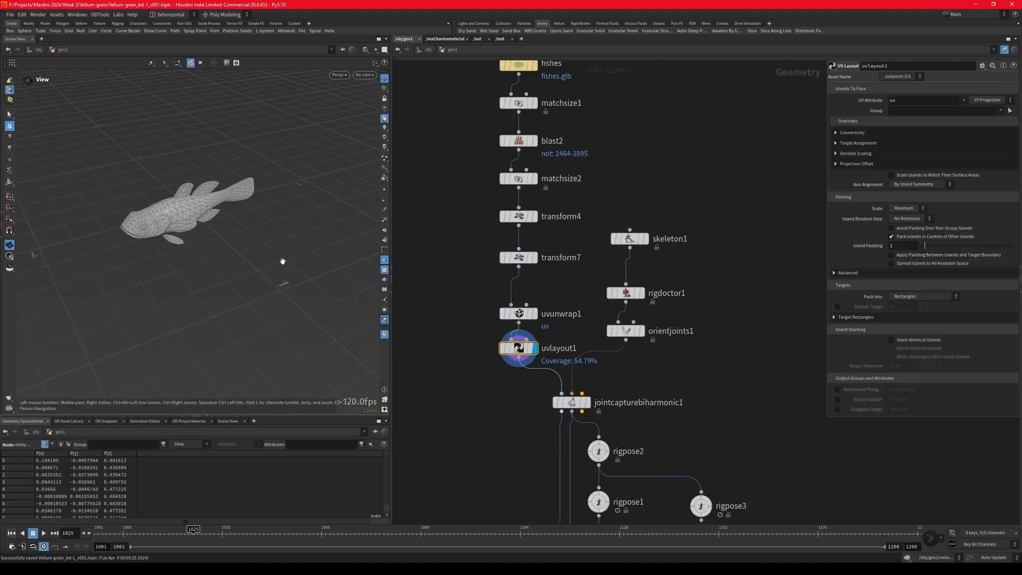
pyautogui.hotkey('space', '2')
pyautogui.hotkey('space', '5')
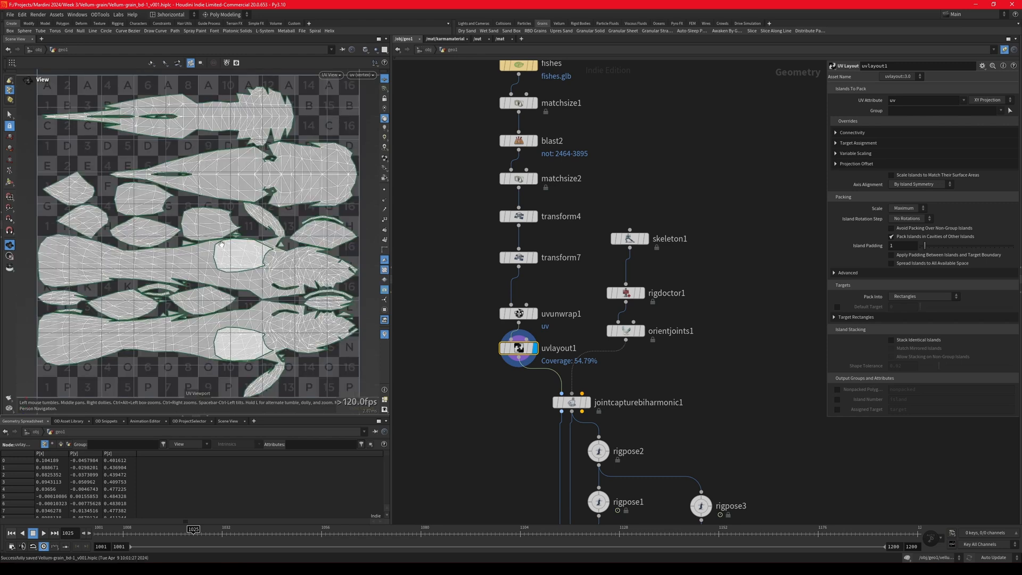
pyautogui.hotkey('ctrl', 's')
pyautogui.scroll(1, 256, 232)
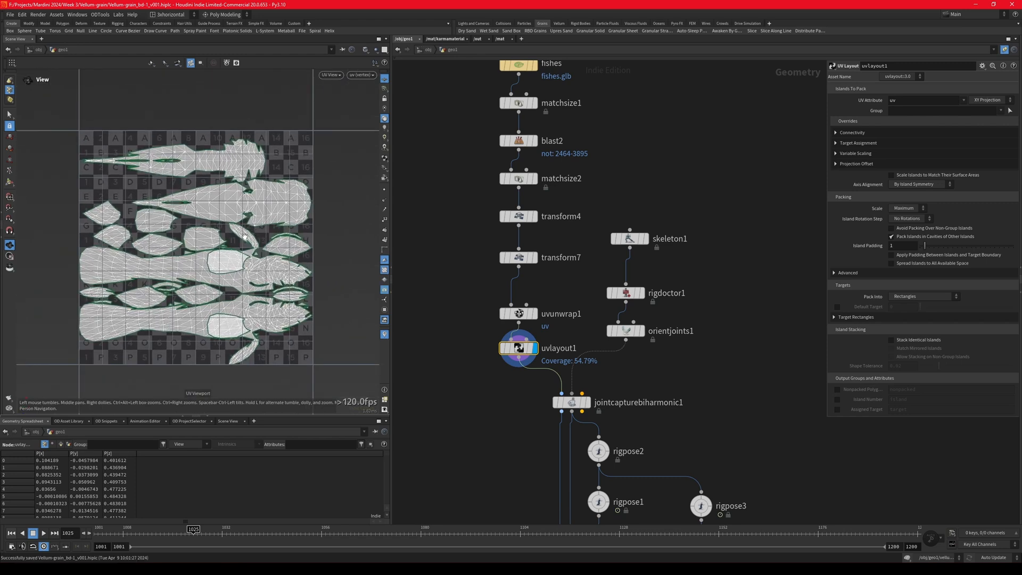
# Step: Return to the perspective view and examine the unwrapped fish from several angles
pyautogui.hotkey('space', '1')
pyautogui.scroll(5, 196, 252)
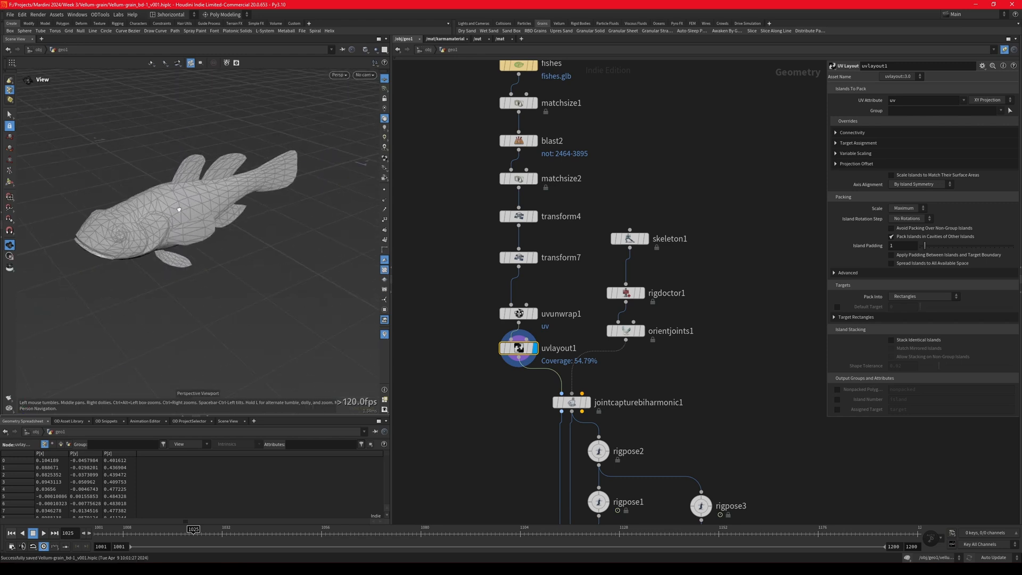
pyautogui.moveTo(179, 210); pyautogui.dragTo(259, 205)
pyautogui.scroll(-2, 439, 341)
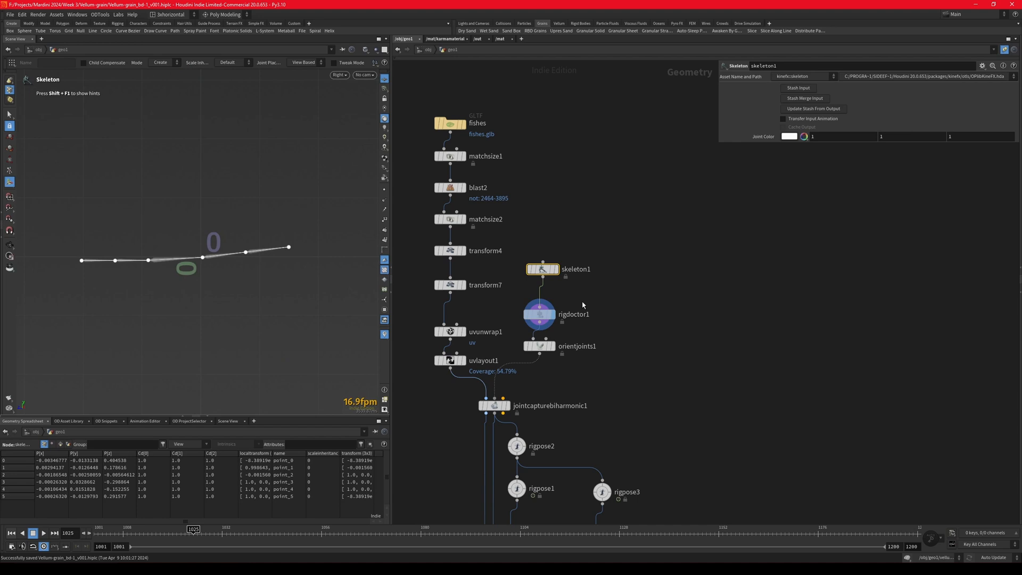
# Step: Open the rigdoctor1 node and examine its joint orientations in the perspective view
pyautogui.click(540, 314)
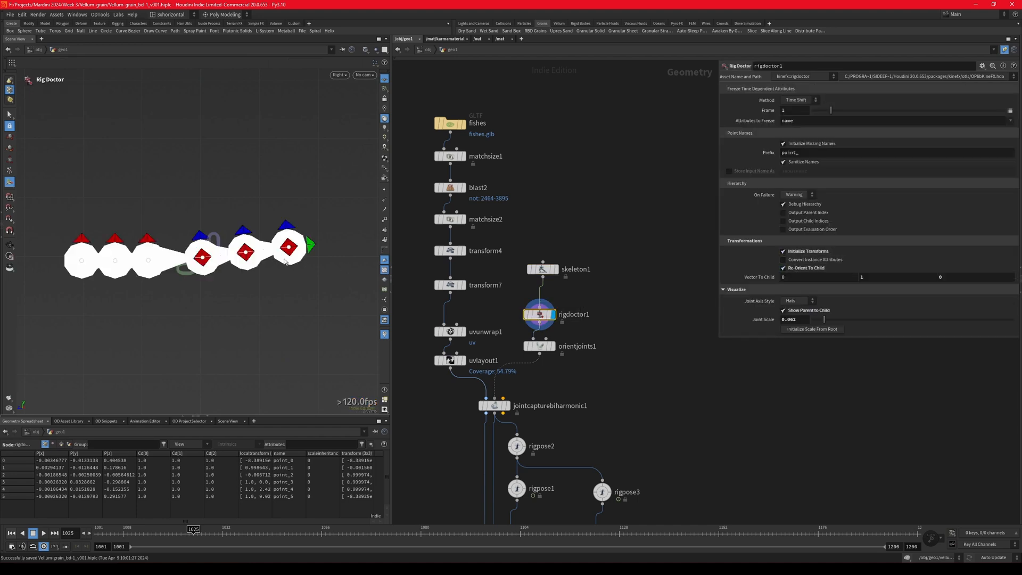
pyautogui.hotkey('space', '1')
pyautogui.keyDown('alt'); pyautogui.moveTo(208, 256); pyautogui.dragTo(247, 265); pyautogui.keyUp('alt')
pyautogui.keyDown('alt'); pyautogui.moveTo(247, 265); pyautogui.dragTo(344, 267, button='middle'); pyautogui.keyUp('alt')
pyautogui.keyDown('alt'); pyautogui.moveTo(228, 247); pyautogui.dragTo(234, 261); pyautogui.keyUp('alt')
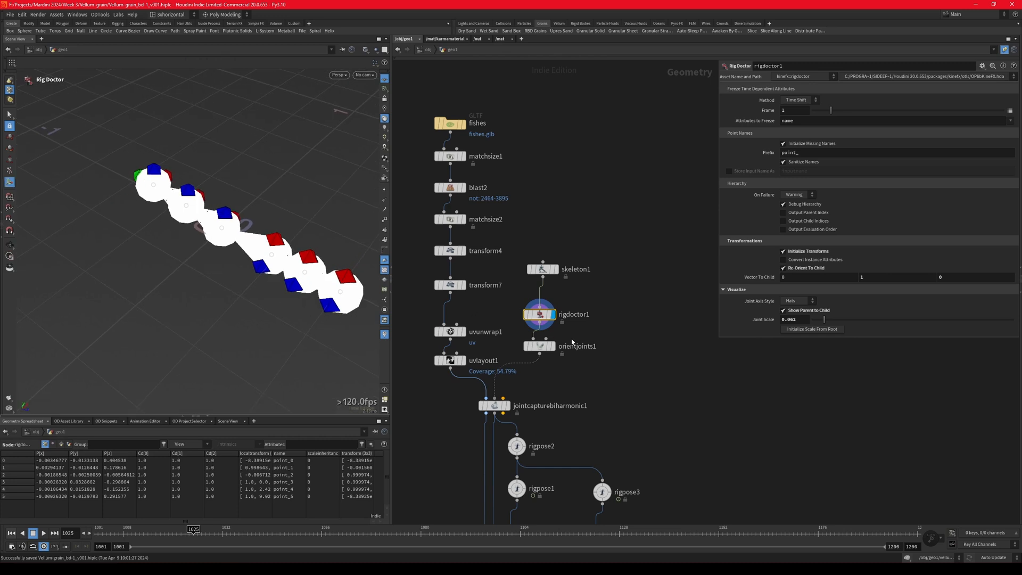
# Step: Display the orientjoints1 node and examine the aligned joint chain in perspective
pyautogui.click(552, 347)
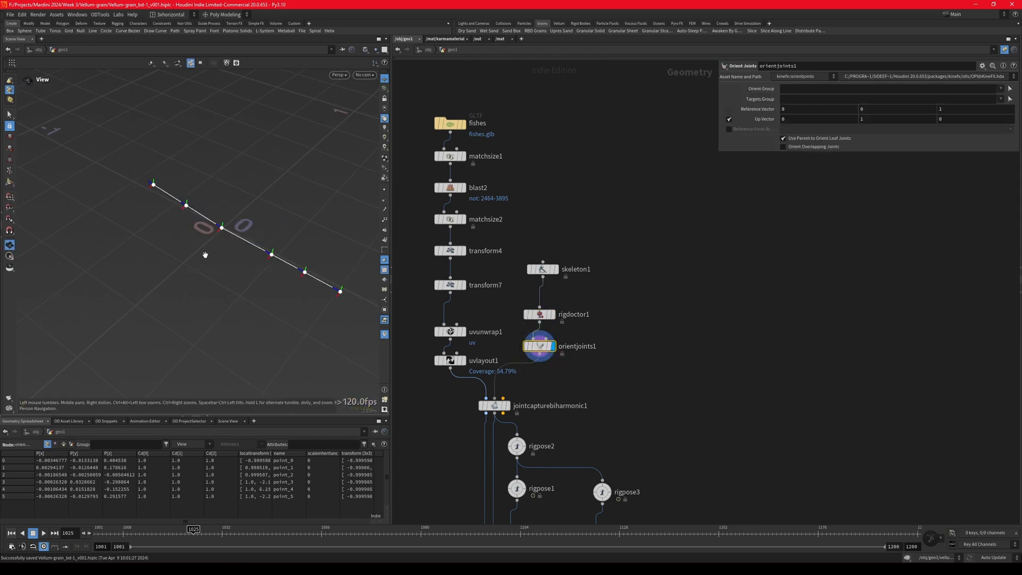
pyautogui.keyDown('alt'); pyautogui.moveTo(203, 256); pyautogui.dragTo(307, 238); pyautogui.keyUp('alt')
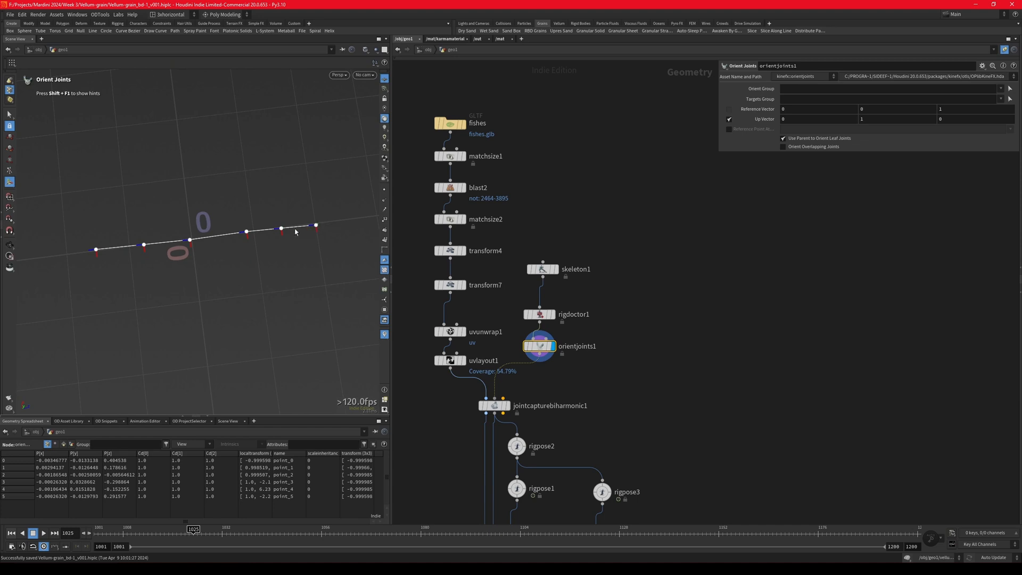
pyautogui.scroll(2, 470, 283)
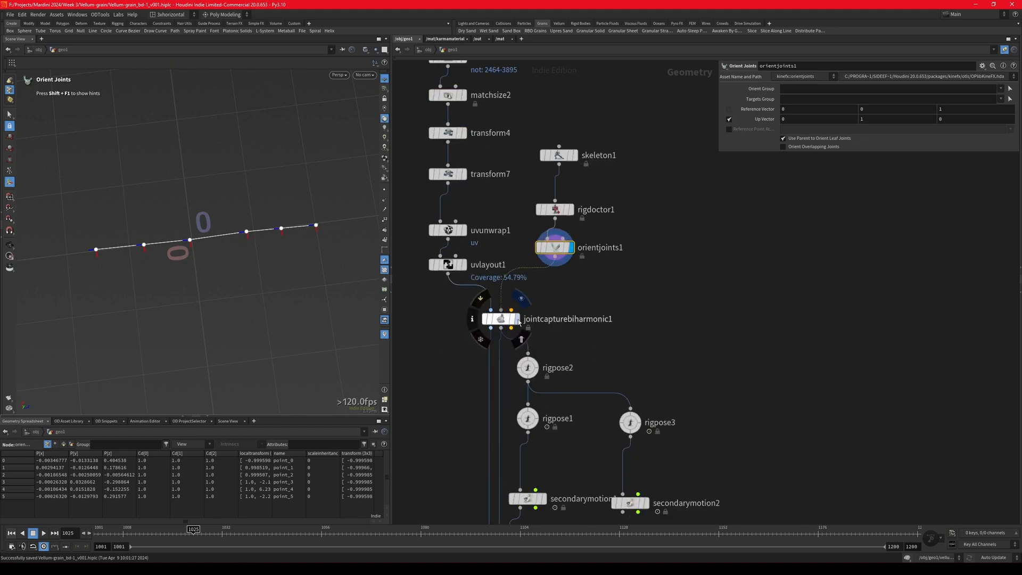
# Step: Display the jointcapturebiharmonic1 capture weights on the fish and overlay the joints of skeleton1
pyautogui.click(499, 318)
pyautogui.keyDown('alt'); pyautogui.moveTo(265, 240); pyautogui.dragTo(171, 233); pyautogui.keyUp('alt')
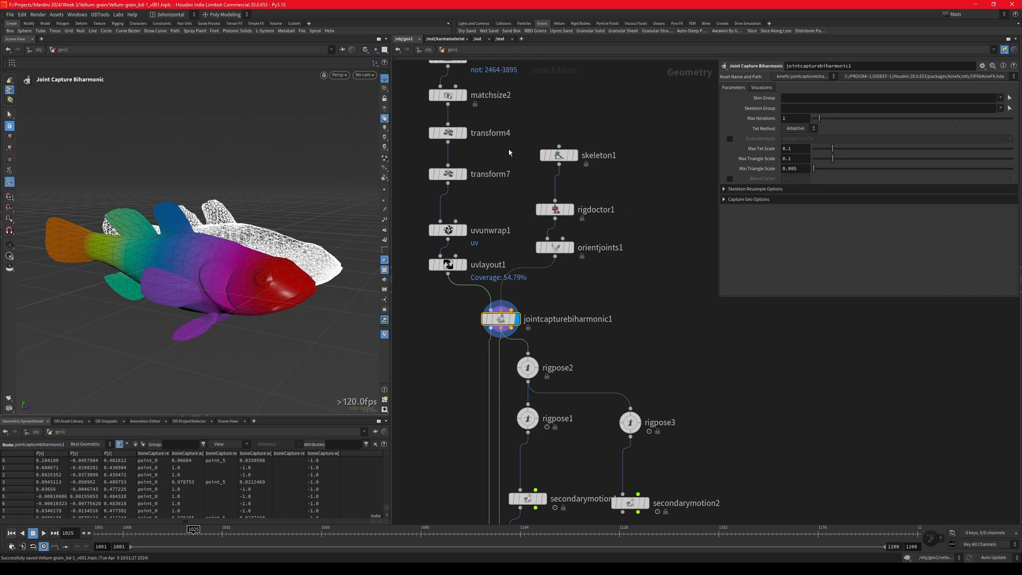
pyautogui.click(559, 155)
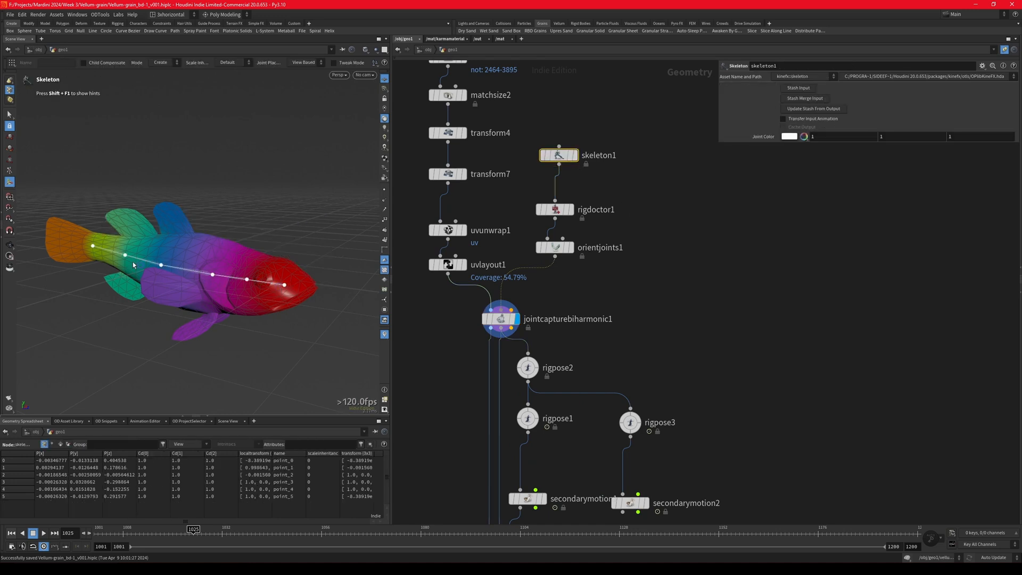
# Step: Display the bonedeform1 node and frame the deformed fish from the side
pyautogui.scroll(-1, 532, 275)
pyautogui.moveTo(552, 390); pyautogui.dragTo(543, 344, button='middle')
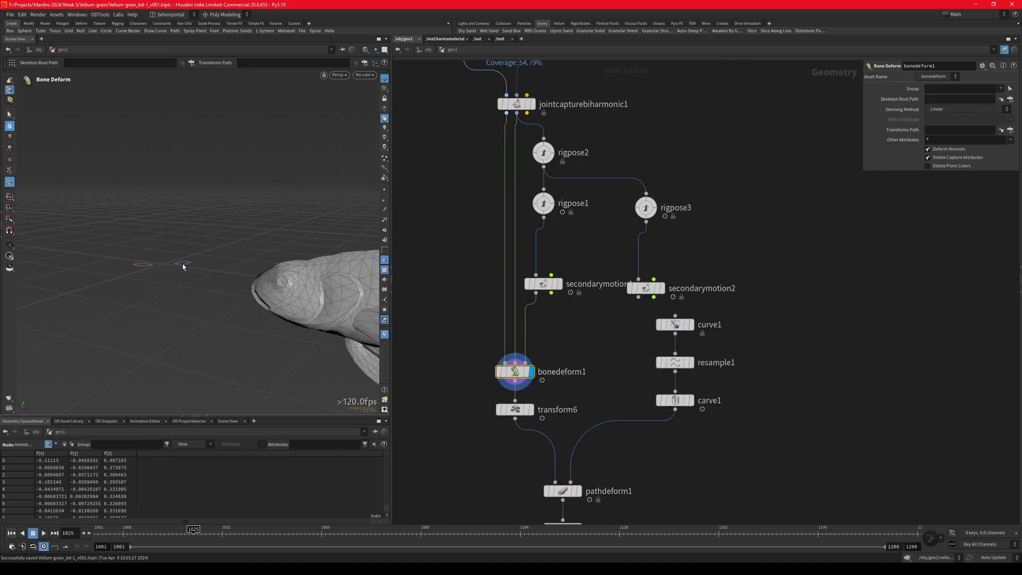
pyautogui.hotkey('space', 'g')
pyautogui.keyDown('alt'); pyautogui.moveTo(182, 266); pyautogui.dragTo(308, 259); pyautogui.keyUp('alt')
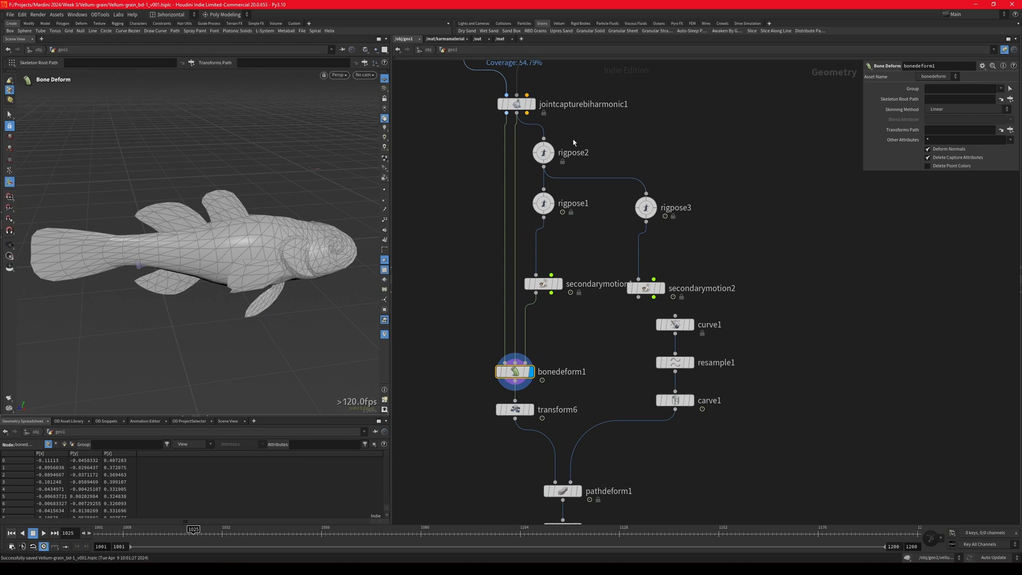
# Step: Compare the fish with rigpose2 bypassed and active, and open the parameters of rigpose1
pyautogui.click(546, 159)
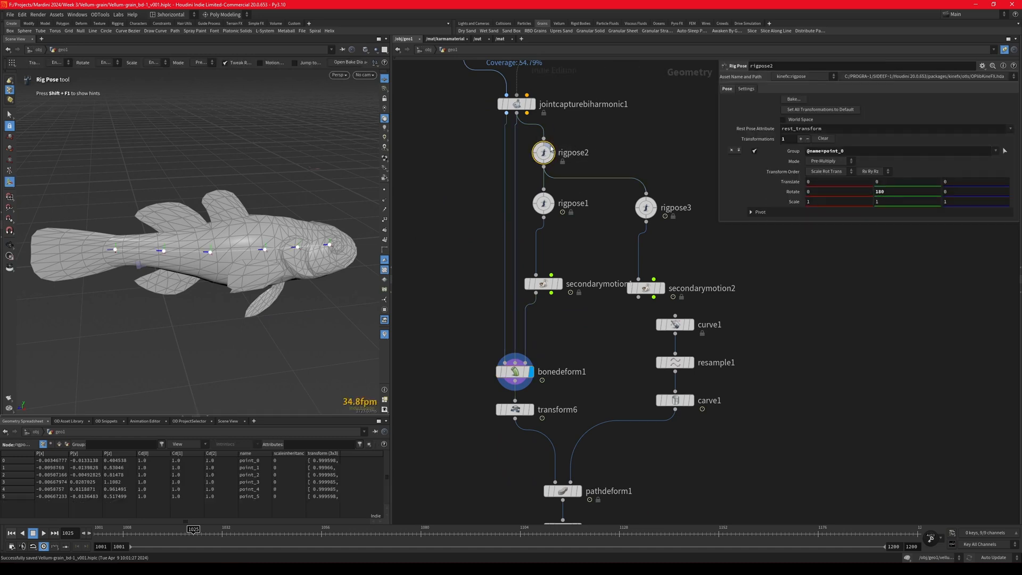
pyautogui.click(523, 133)
pyautogui.click(522, 133)
pyautogui.click(523, 133)
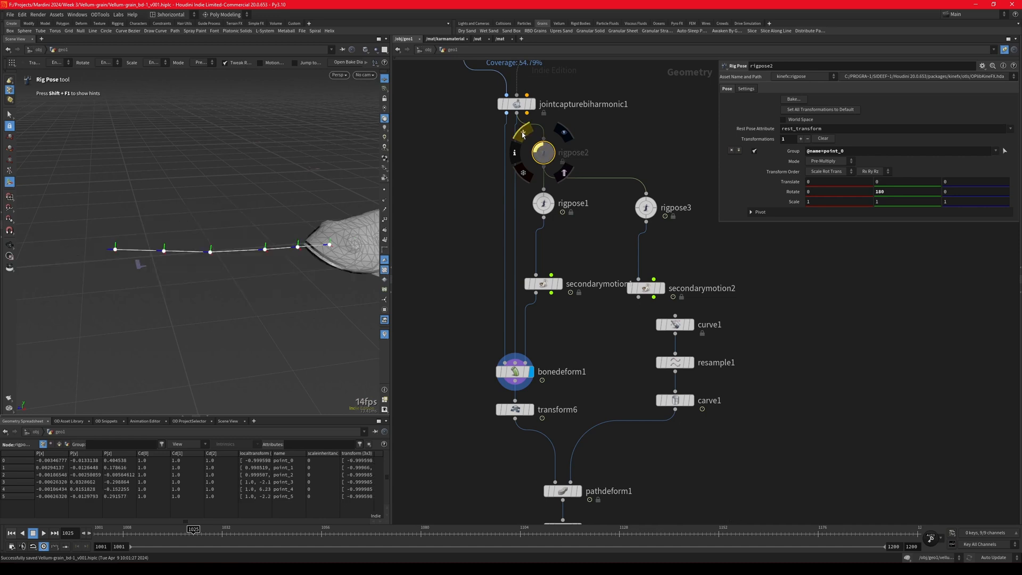
pyautogui.click(522, 133)
pyautogui.click(539, 202)
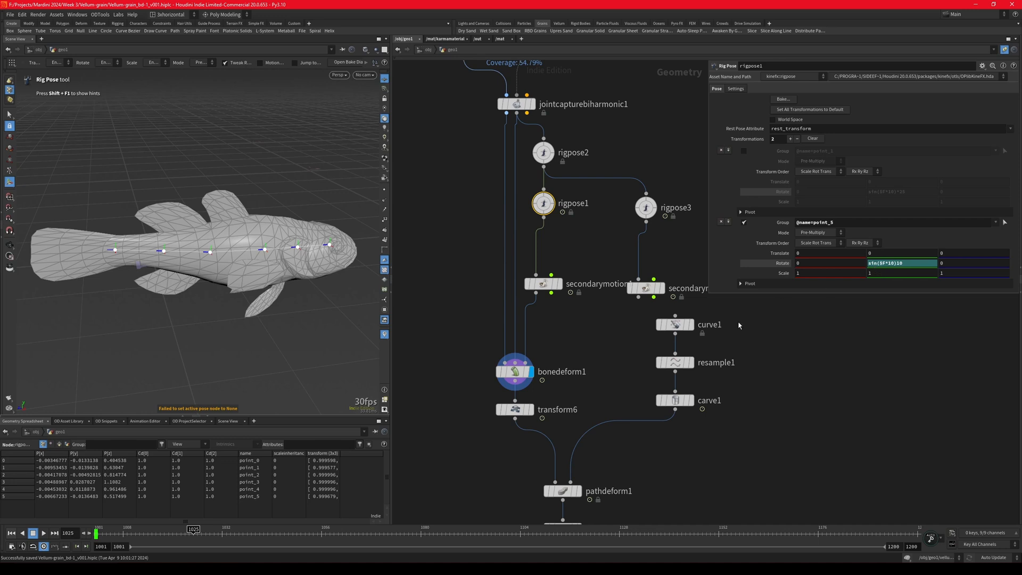
# Step: Try an expression on the X rotation of point_5 in rigpose1, and reset that rotation to 0
pyautogui.click(834, 263)
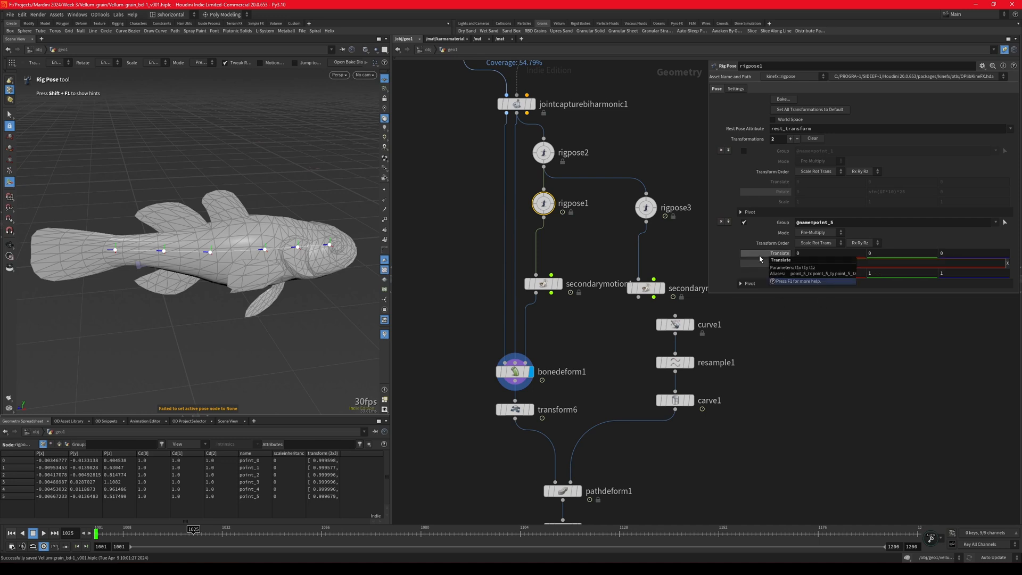
pyautogui.write('sin($F*10)*10')
pyautogui.press('Return')
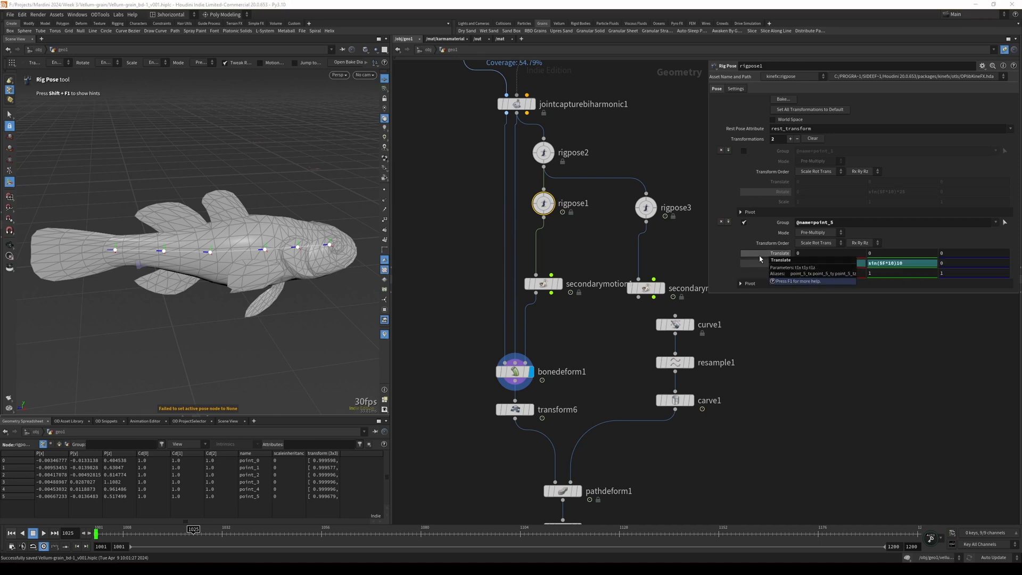
pyautogui.click(762, 263)
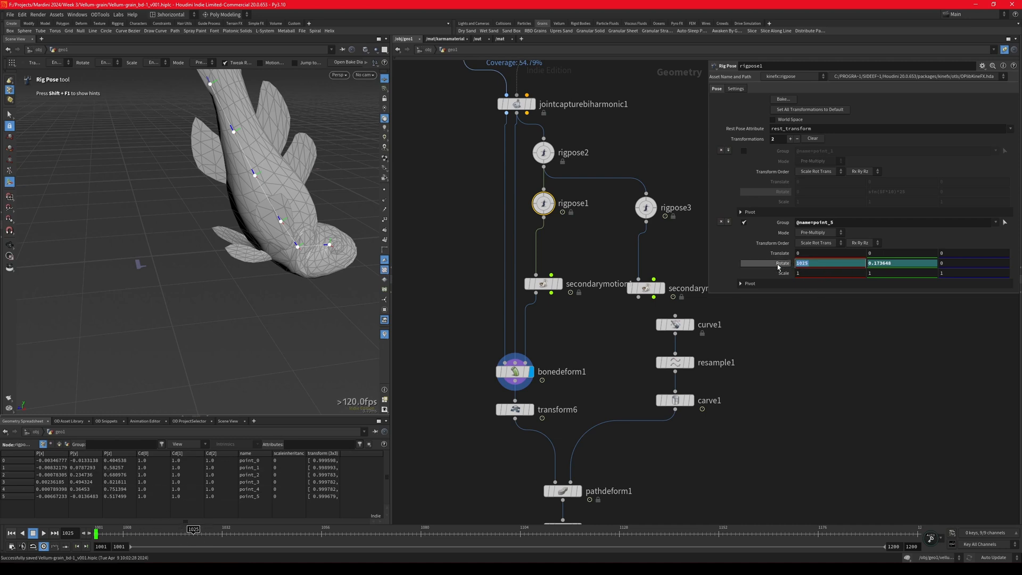
pyautogui.write('0')
pyautogui.press('Return')
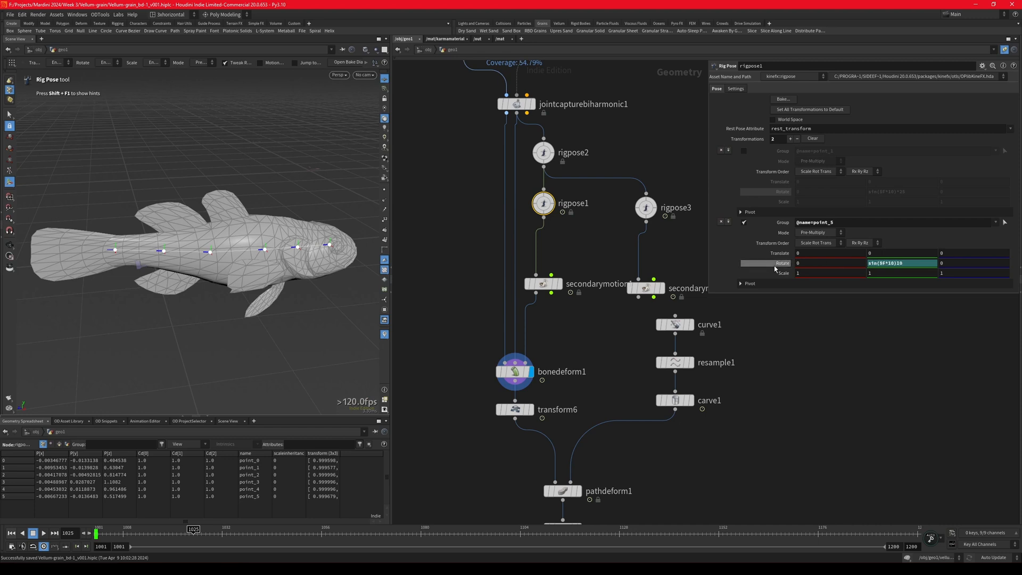
# Step: Shorten the Y rotation expression of point_5 in rigpose1 to sin($F*10)
pyautogui.click(902, 264)
pyautogui.press('BackSpace')
pyautogui.press('BackSpace')
pyautogui.press('Return')
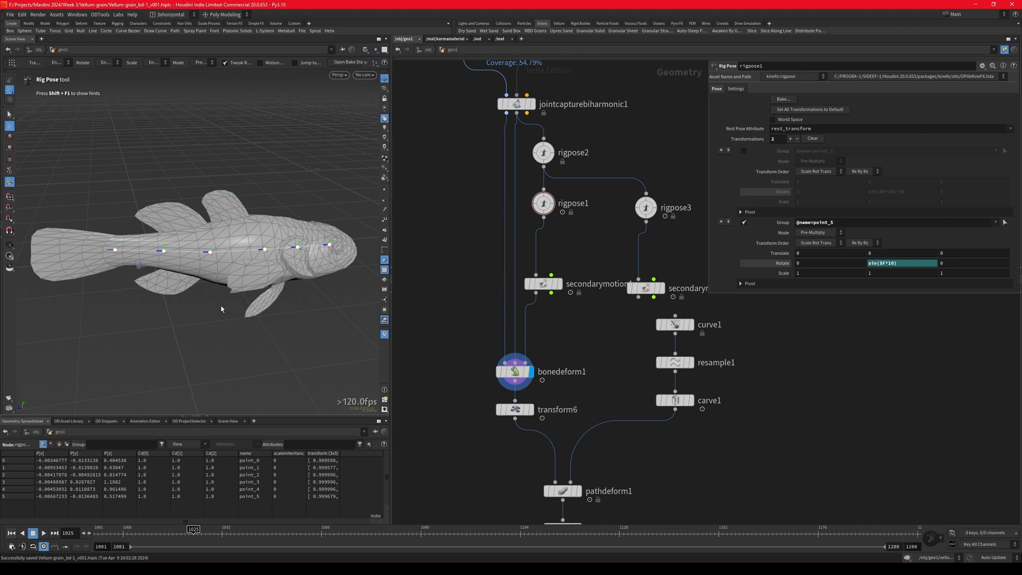
# Step: Play the tail animation in the top view and bypass the secondary motion node below rigpose1
pyautogui.hotkey('space', '2')
pyautogui.moveTo(206, 270); pyautogui.dragTo(205, 327, button='right')
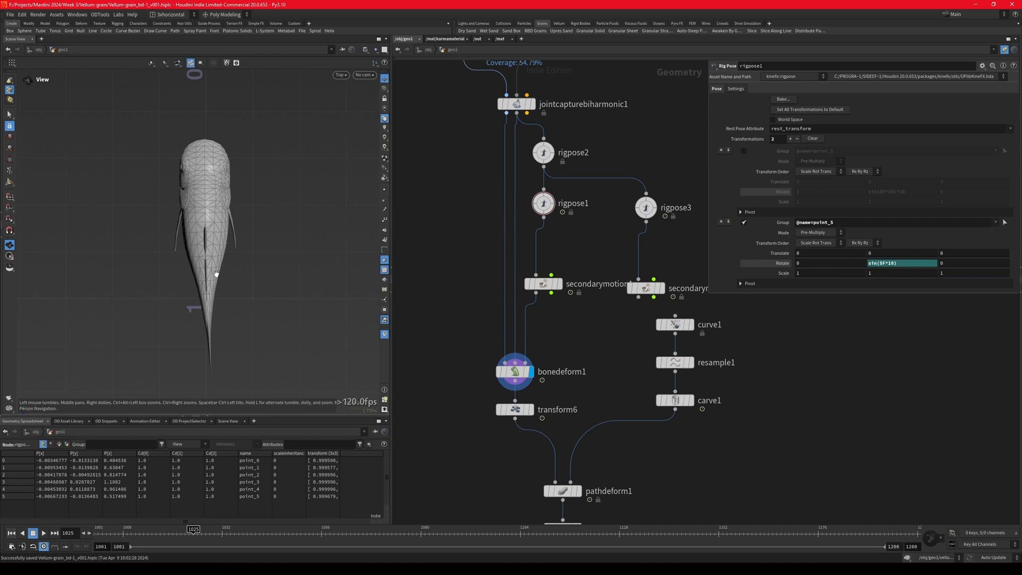
pyautogui.press('Up')
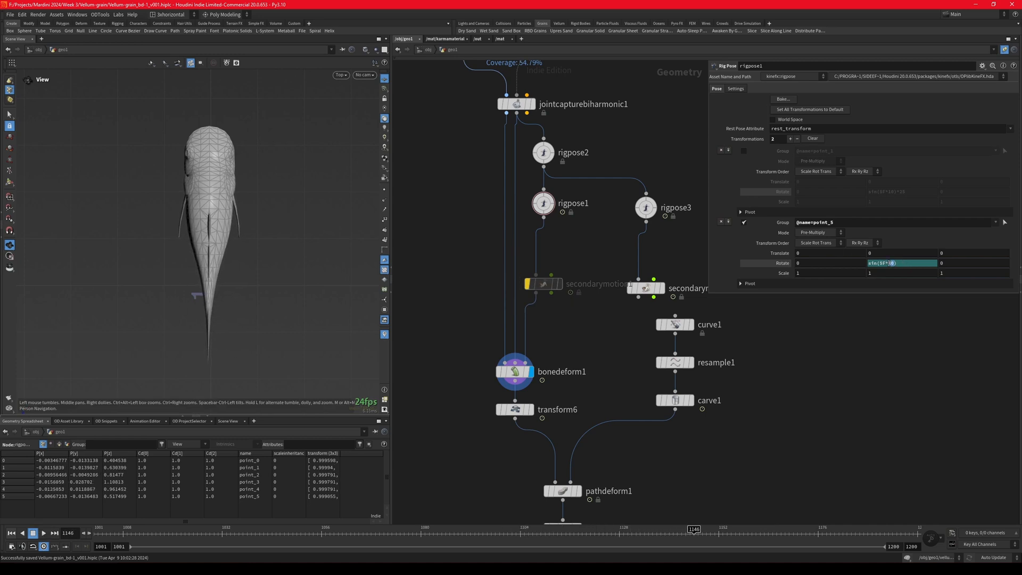
# Step: Try sin($F*50) as the Y rotation expression of point_5, play the animation and return to the first frame
pyautogui.moveTo(889, 263); pyautogui.dragTo(887, 263)
pyautogui.press('Return')
pyautogui.press('Up')
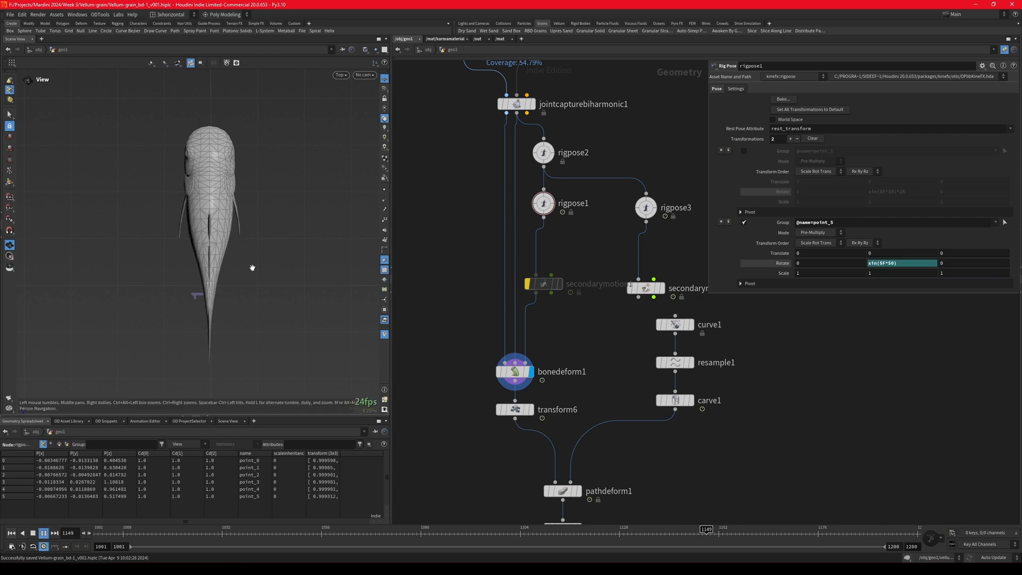
pyautogui.hotkey('ctrl', 'Up')
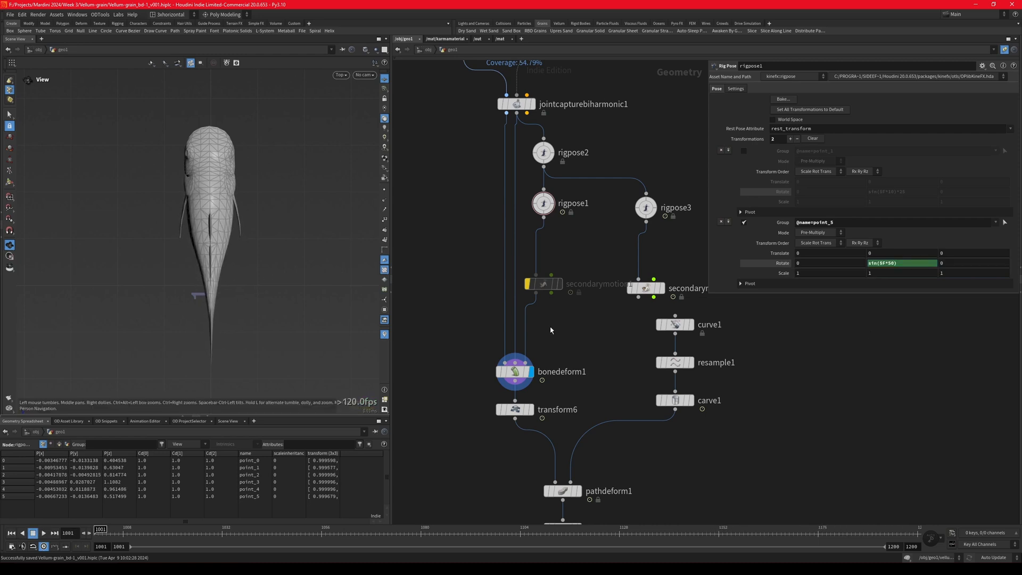
# Step: Set the Y rotation expression of point_5 to sin($F*10), play the animation and reactivate the secondary motion node below rigpose1
pyautogui.write('10')
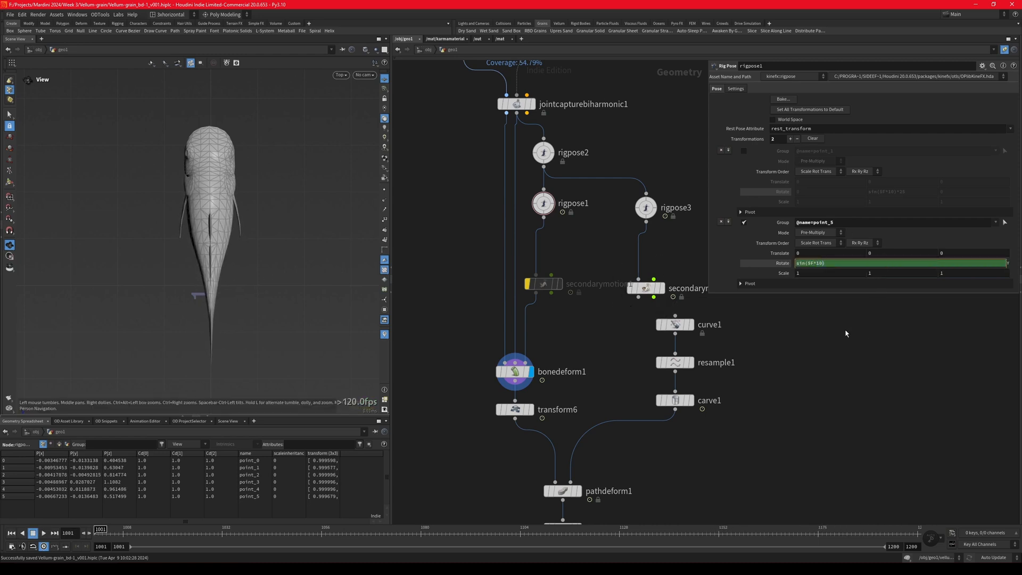
pyautogui.press('Return')
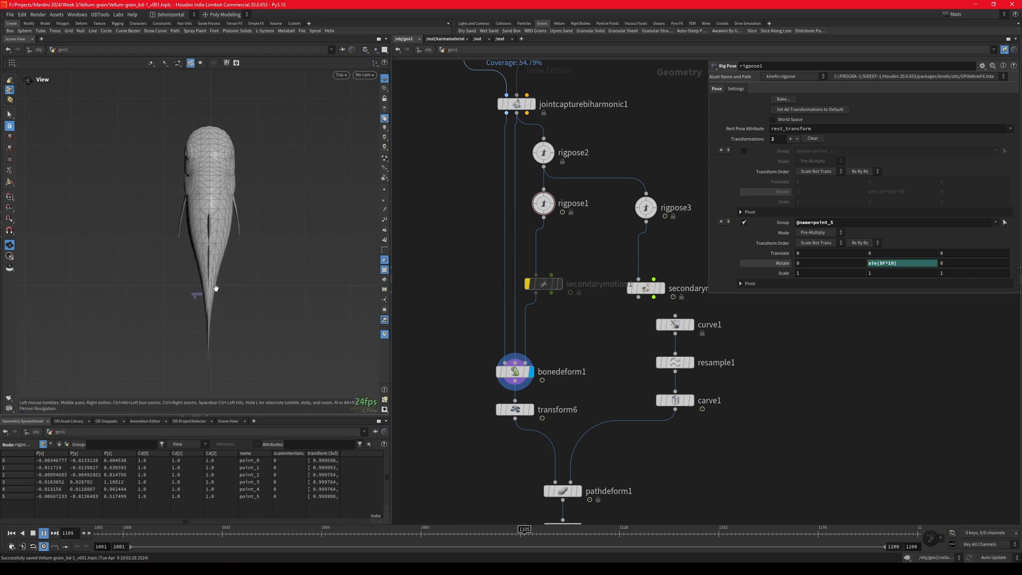
pyautogui.moveTo(526, 285)
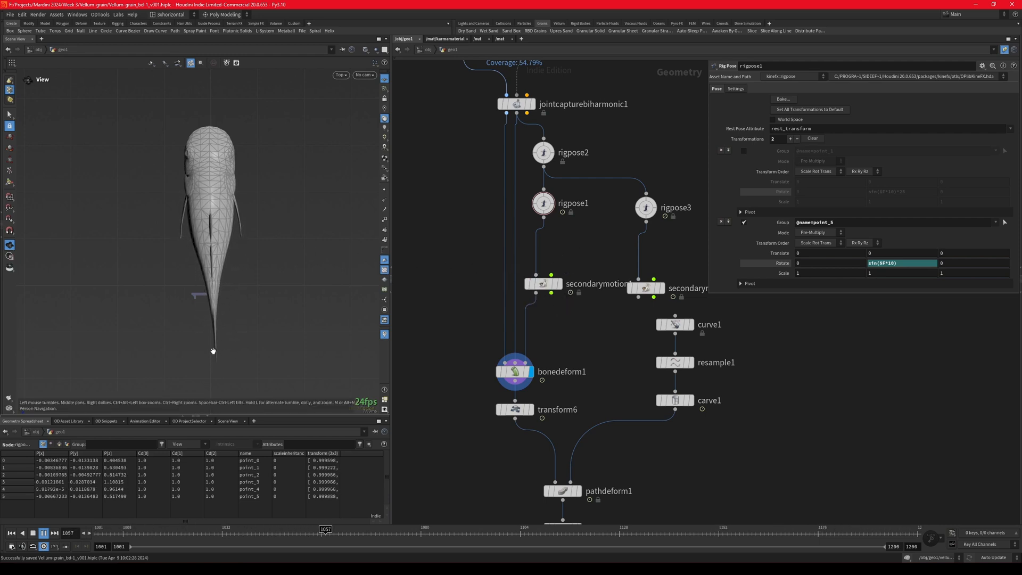
# Step: Connect secondarymotion2 to the third input of bonedeform1 and inspect the rigpose3 and secondarymotion2 settings
pyautogui.press('Up')
pyautogui.moveTo(632, 310); pyautogui.dragTo(581, 308, button='middle')
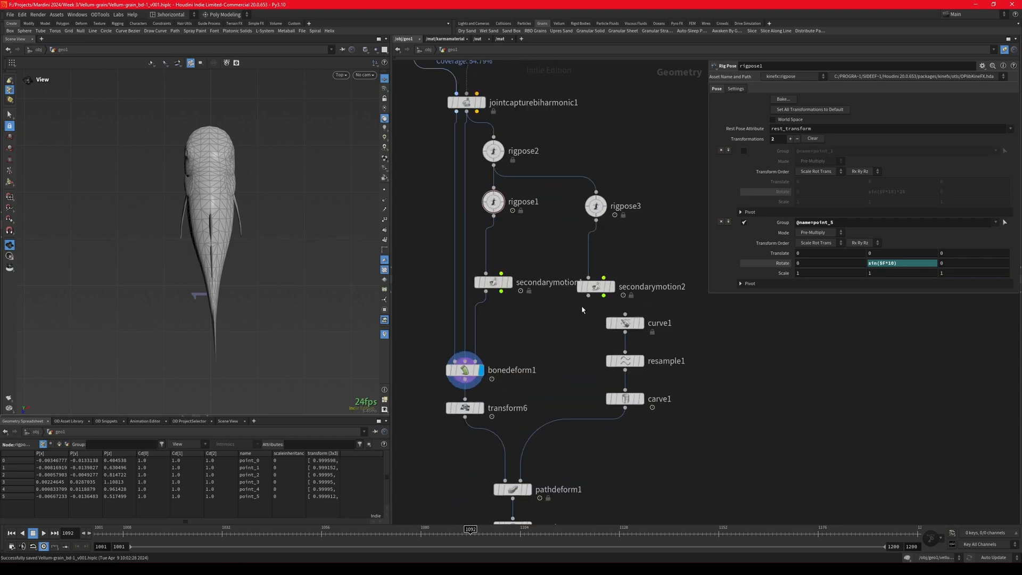
pyautogui.moveTo(588, 296); pyautogui.dragTo(475, 362)
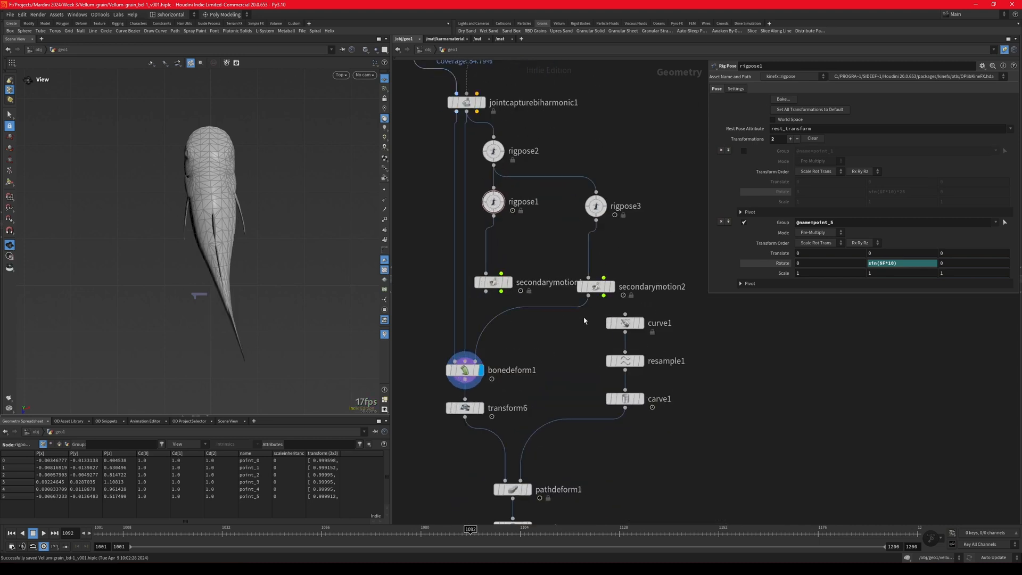
pyautogui.click(623, 206)
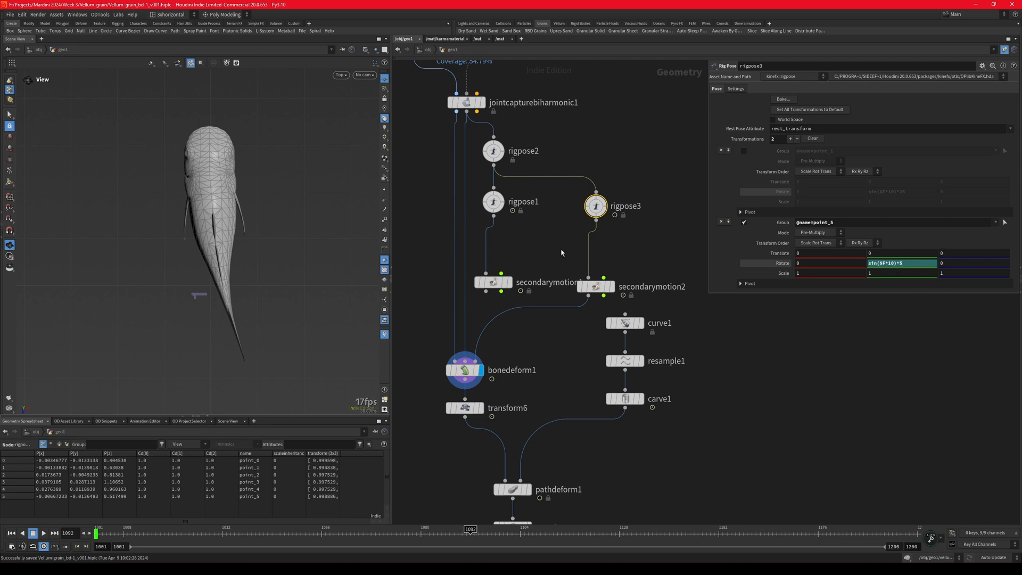
pyautogui.click(595, 286)
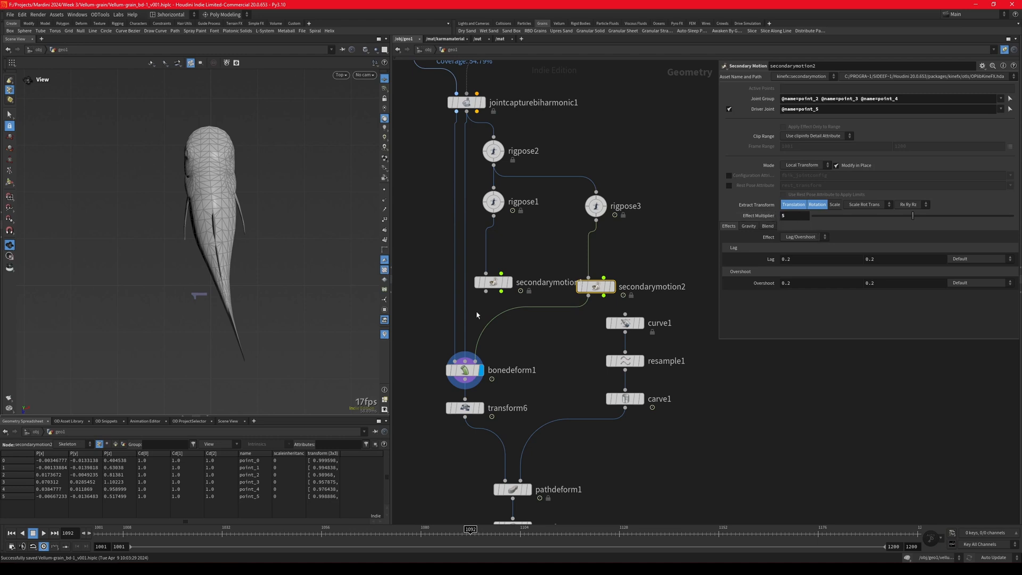
# Step: Select bonedeform1, play the tail animation and compare it with secondarymotion2 bypassed and active
pyautogui.click(465, 370)
pyautogui.press('Up')
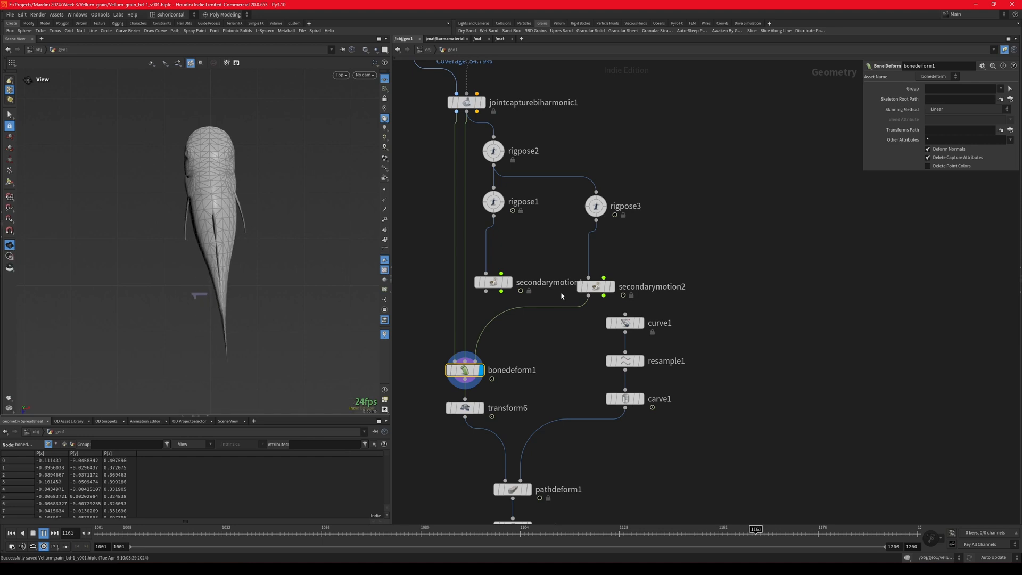
pyautogui.moveTo(579, 288)
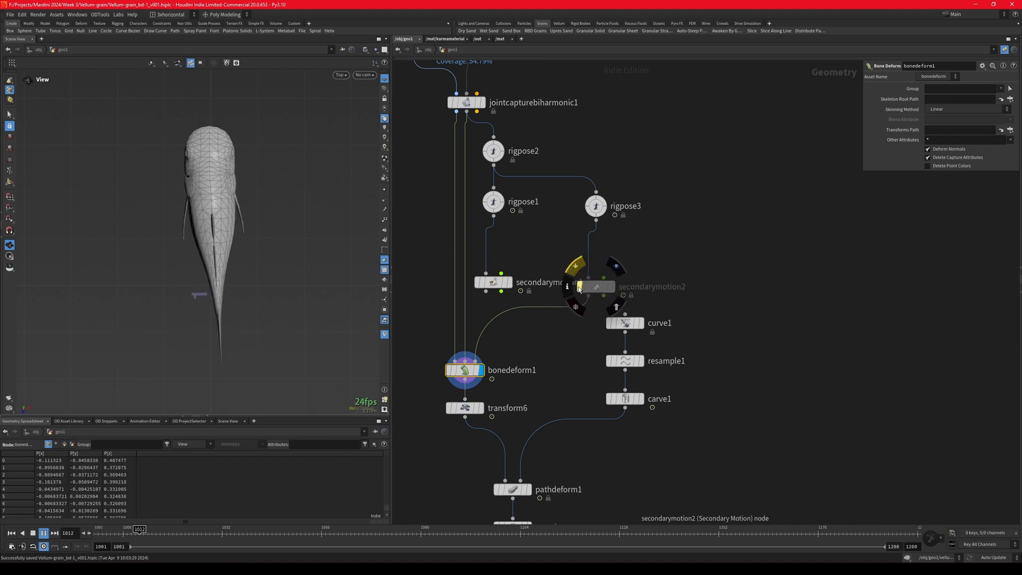
pyautogui.click(579, 288)
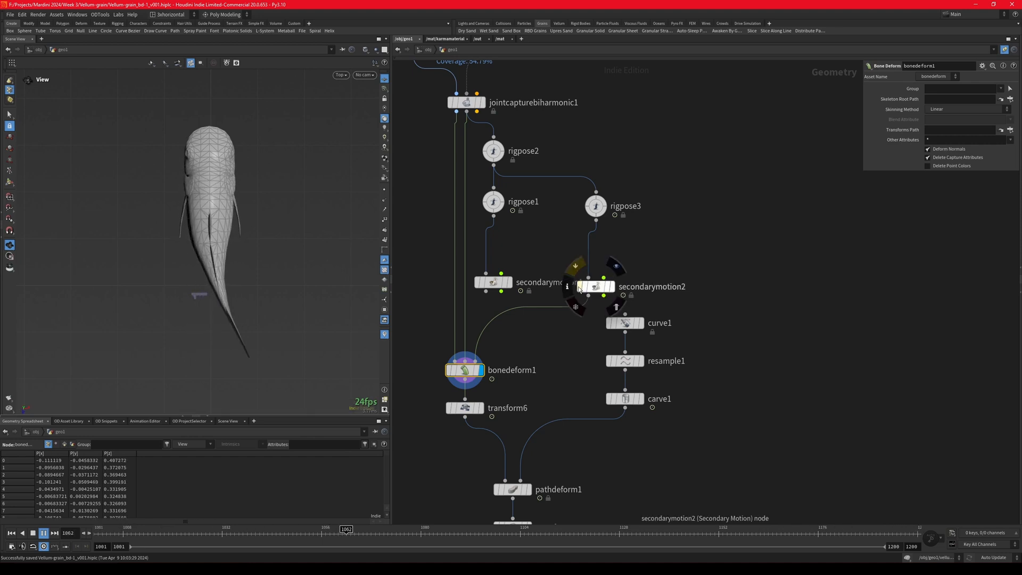
# Step: Stop playback and reconnect the secondary motion node below rigpose1 to the third input of bonedeform1
pyautogui.press('Up')
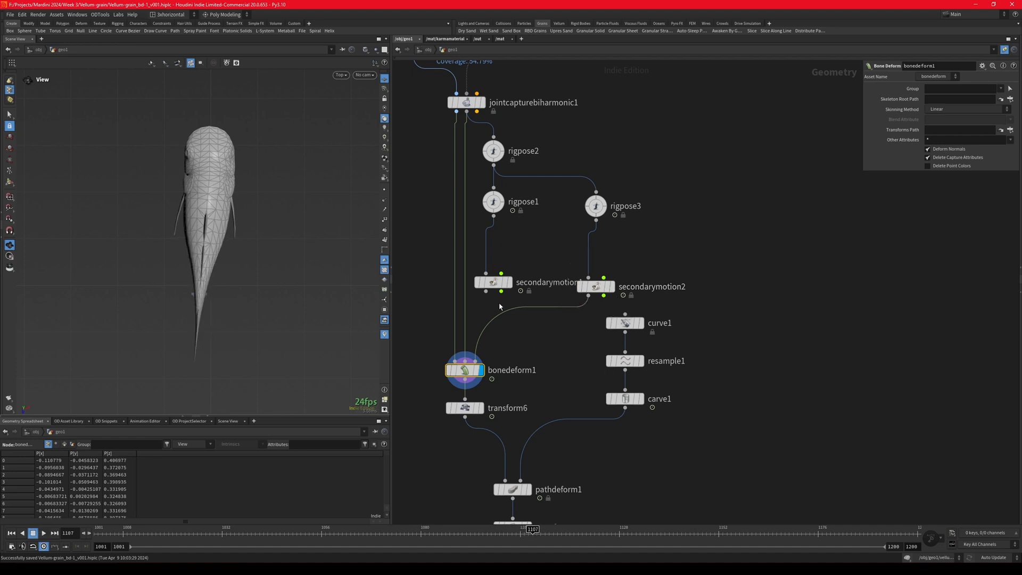
pyautogui.moveTo(485, 292); pyautogui.dragTo(476, 361)
pyautogui.scroll(-4, 553, 302)
pyautogui.scroll(4, 595, 307)
# Step: Display curve1 and resample1 one after the other to examine the swim path in the perspective view
pyautogui.click(593, 304)
pyautogui.click(580, 301)
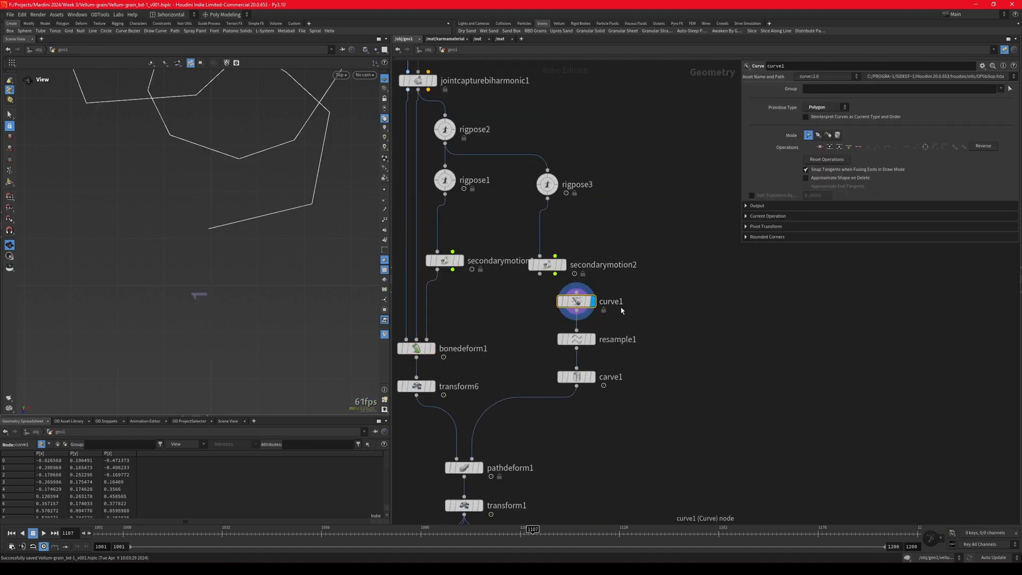
pyautogui.scroll(-5, 622, 308)
pyautogui.scroll(4, 493, 367)
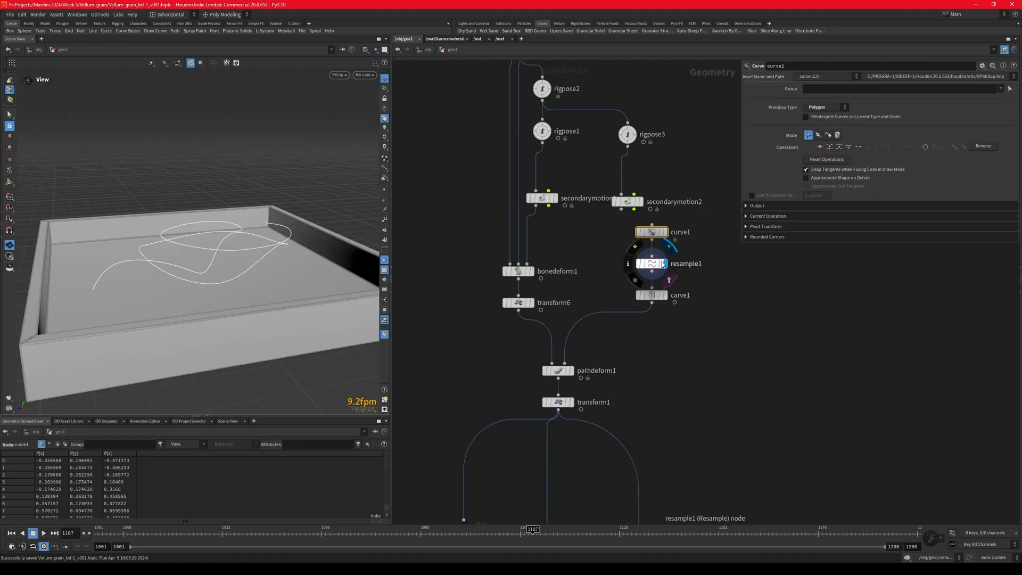
pyautogui.click(651, 264)
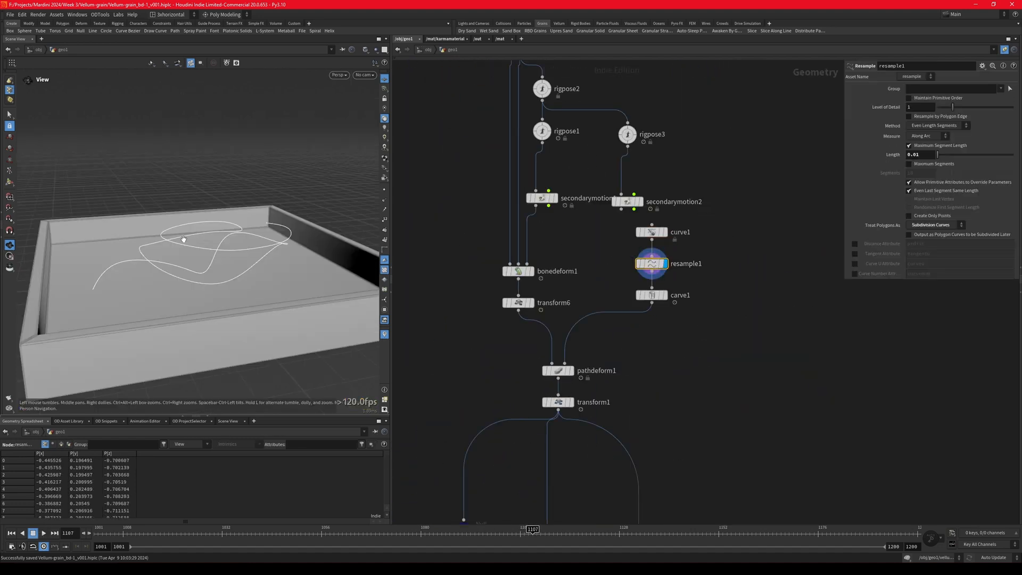
# Step: Display carve1 and scrub the timeline back to frame 1001 to examine how the path is carved
pyautogui.click(652, 296)
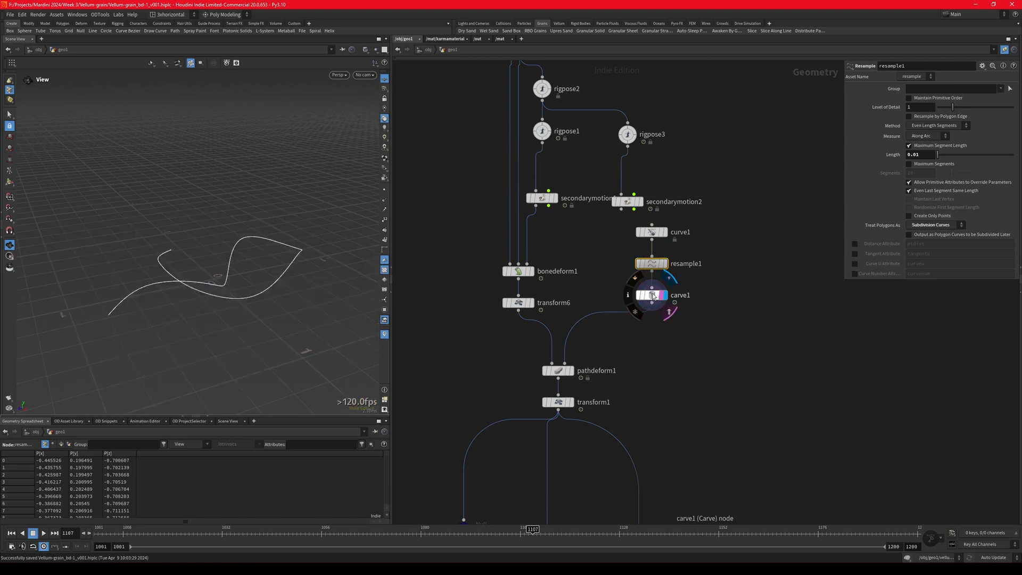
pyautogui.moveTo(110, 533)
pyautogui.mouseDown()
pyautogui.moveTo(768, 544)
pyautogui.moveTo(197, 547)
pyautogui.moveTo(98, 532)
pyautogui.mouseUp()
pyautogui.scroll(-3, 475, 377)
pyautogui.scroll(4, 515, 368)
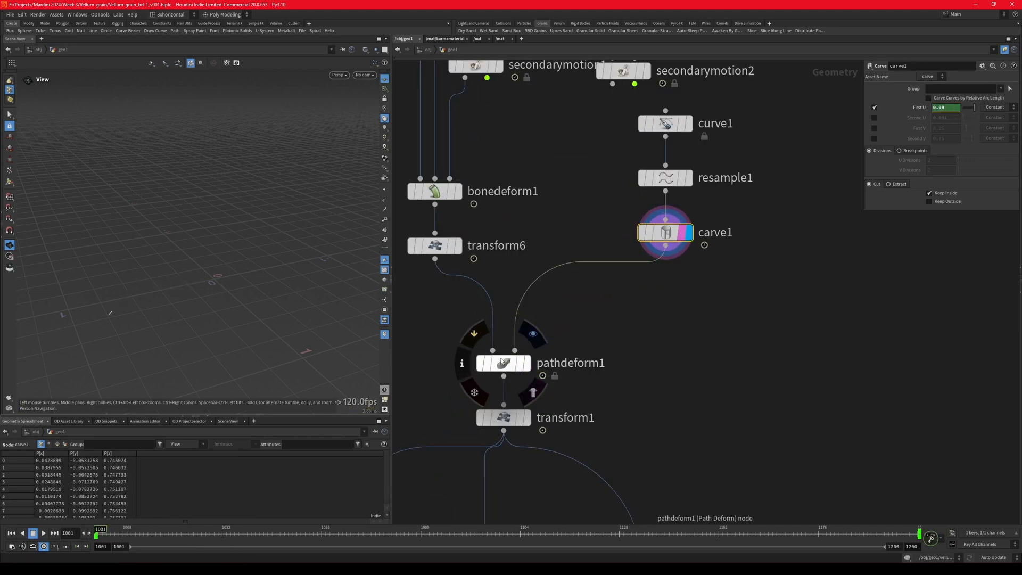
# Step: Display pathdeform1, inspect its mapping and rotation settings and play the fish's movement along the path
pyautogui.click(526, 364)
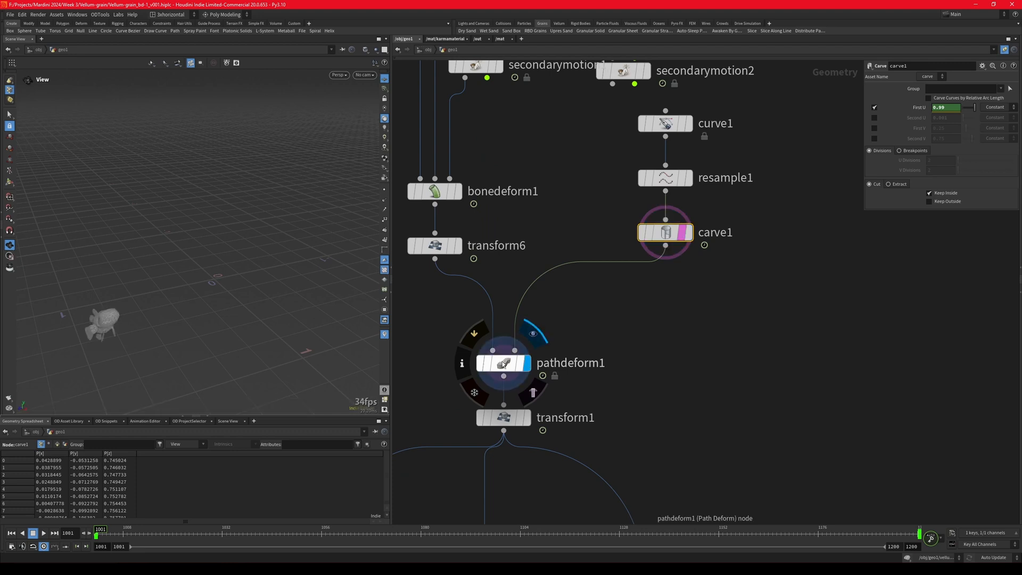
pyautogui.click(498, 367)
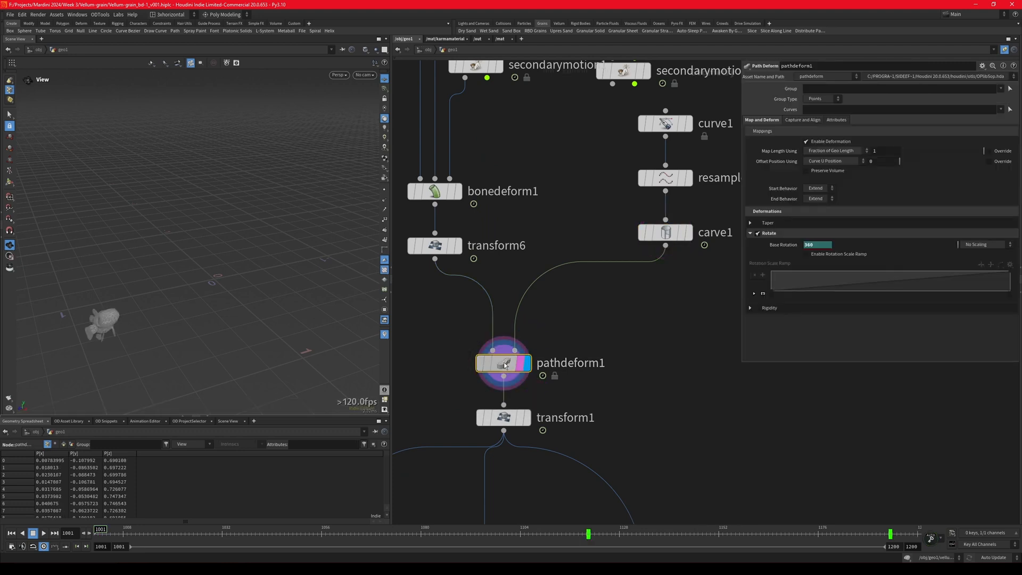
pyautogui.scroll(-2, 493, 366)
pyautogui.scroll(-3, 200, 311)
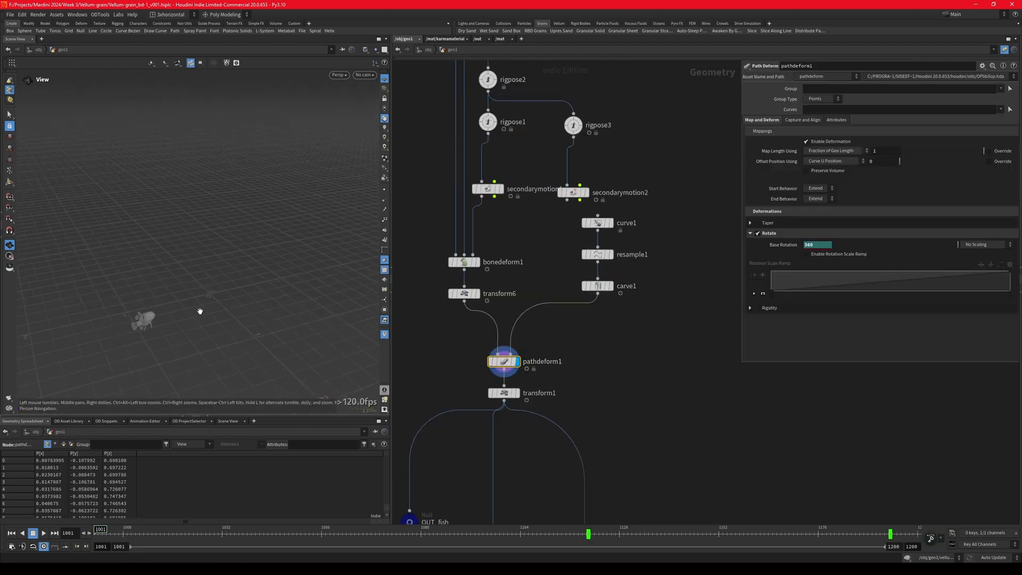
pyautogui.scroll(3, 174, 317)
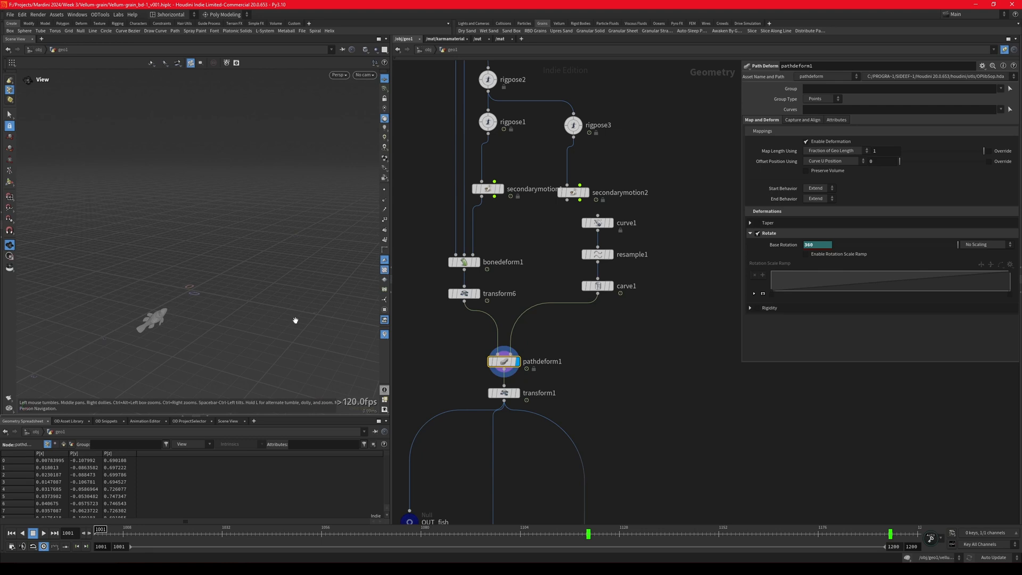
pyautogui.moveTo(296, 320); pyautogui.dragTo(228, 314)
pyautogui.press('Up')
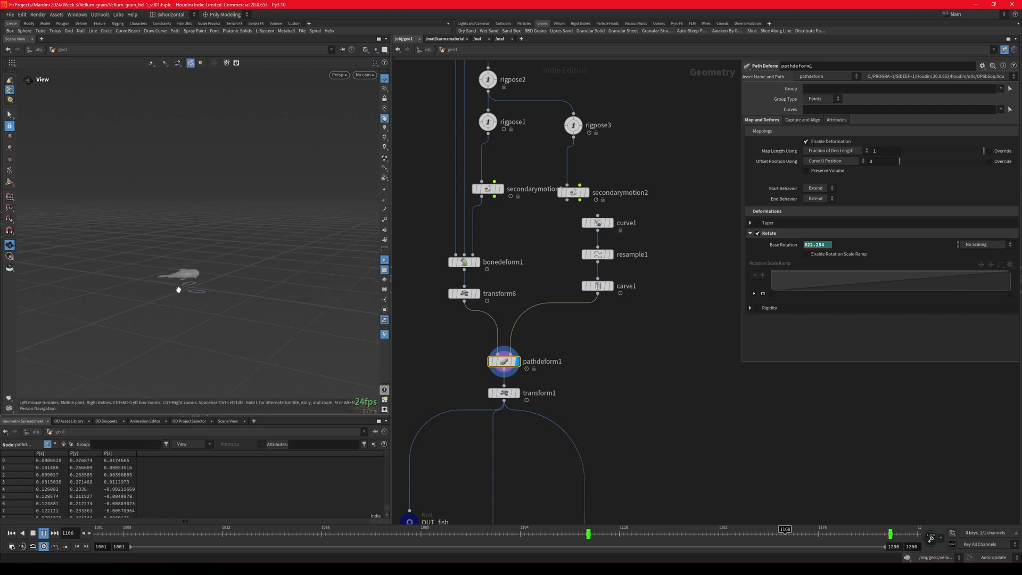
# Step: Show the pathdeform1 handles and overlay curve1 and resample1 in turn as templates during playback, then hide the overlay
pyautogui.press('Return')
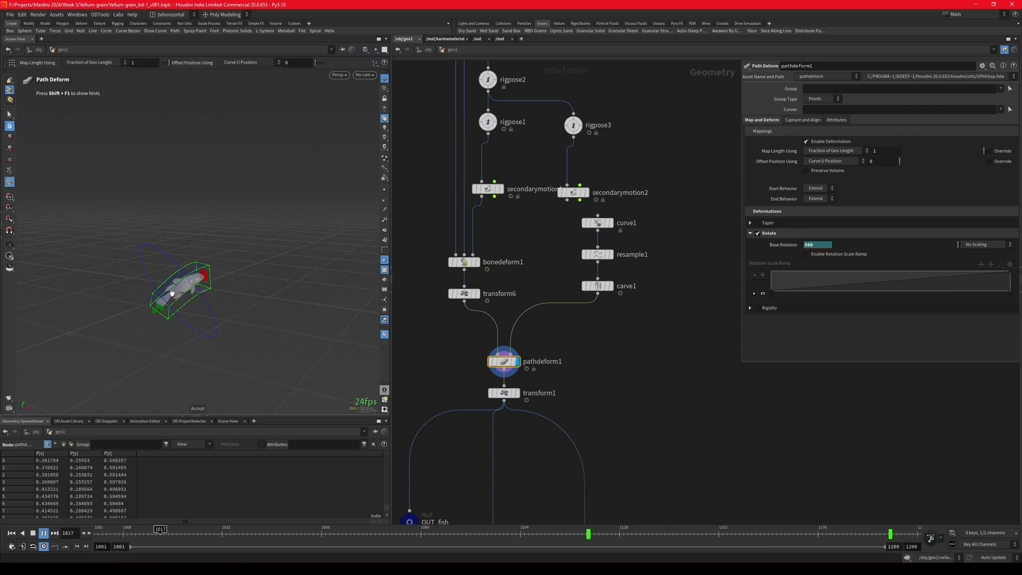
pyautogui.click(608, 223)
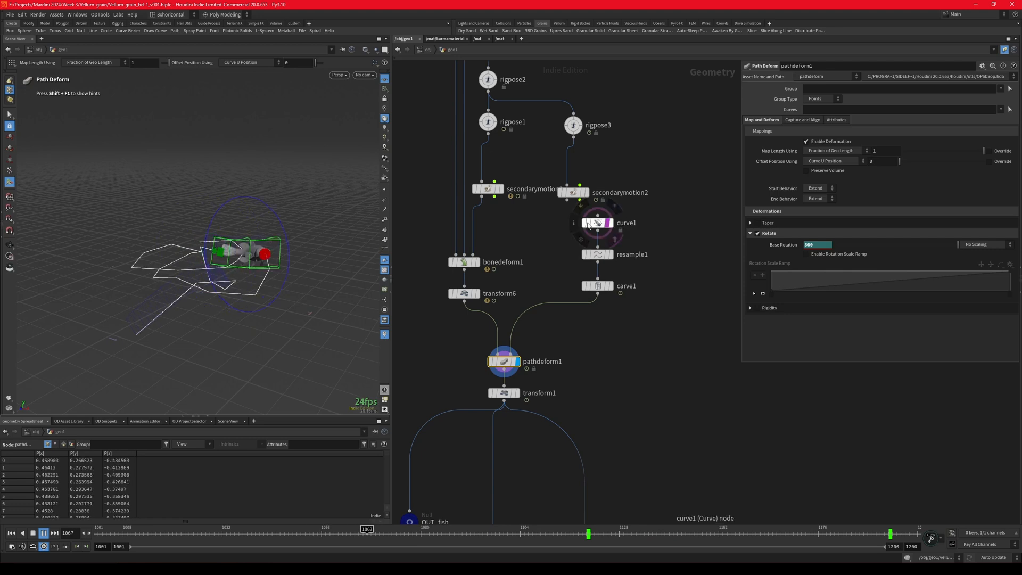
pyautogui.click(608, 255)
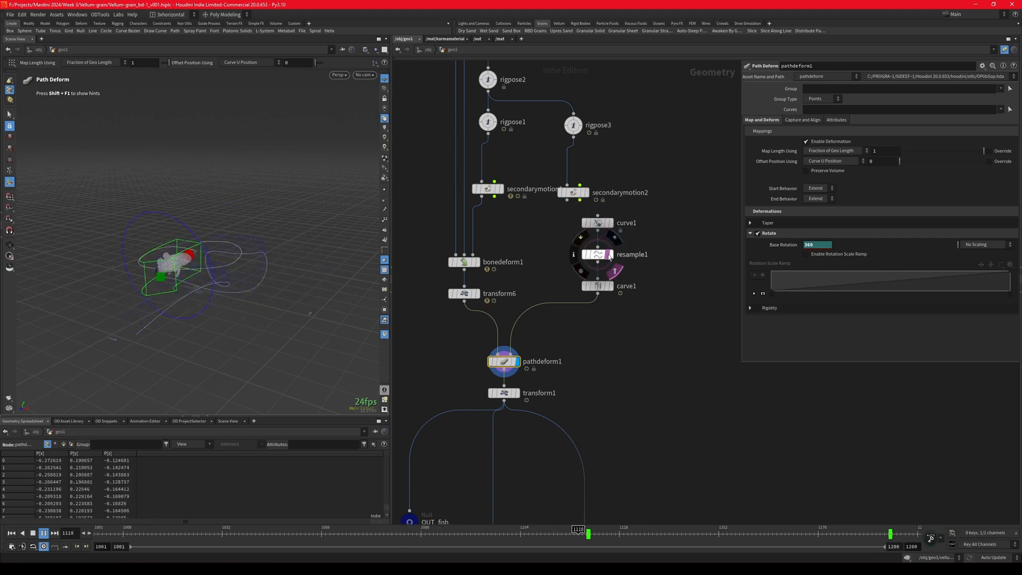
pyautogui.click(609, 256)
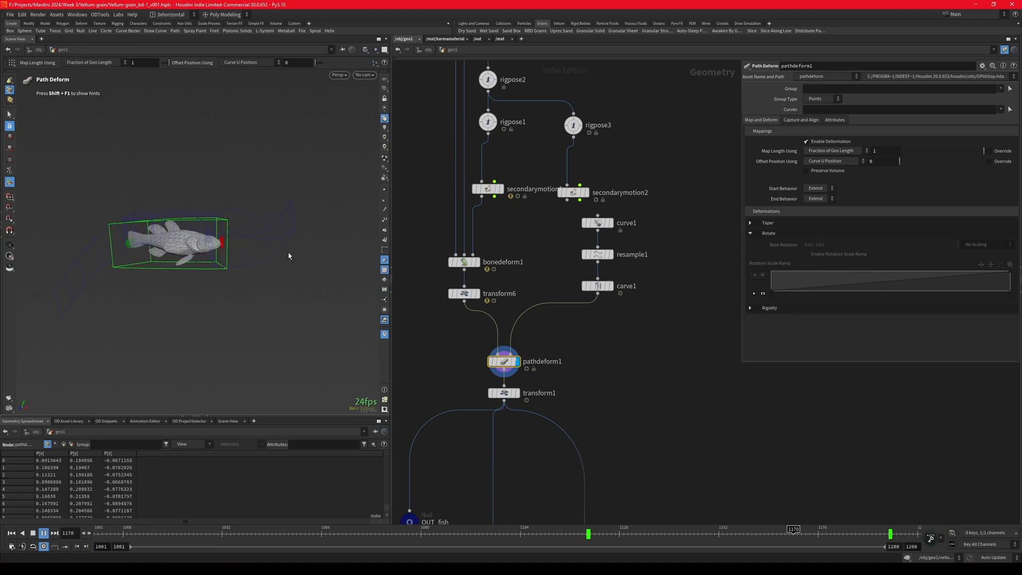
# Step: Enable the Rotate deformation on pathdeform1, replay the animation and return to frame 1001
pyautogui.click(766, 235)
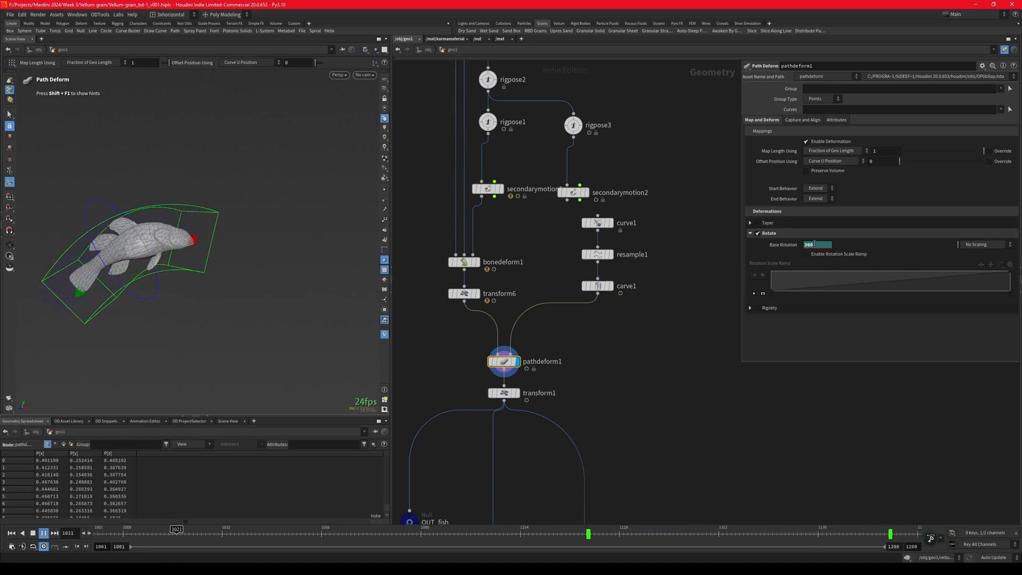
pyautogui.hotkey('ctrl', 'Up')
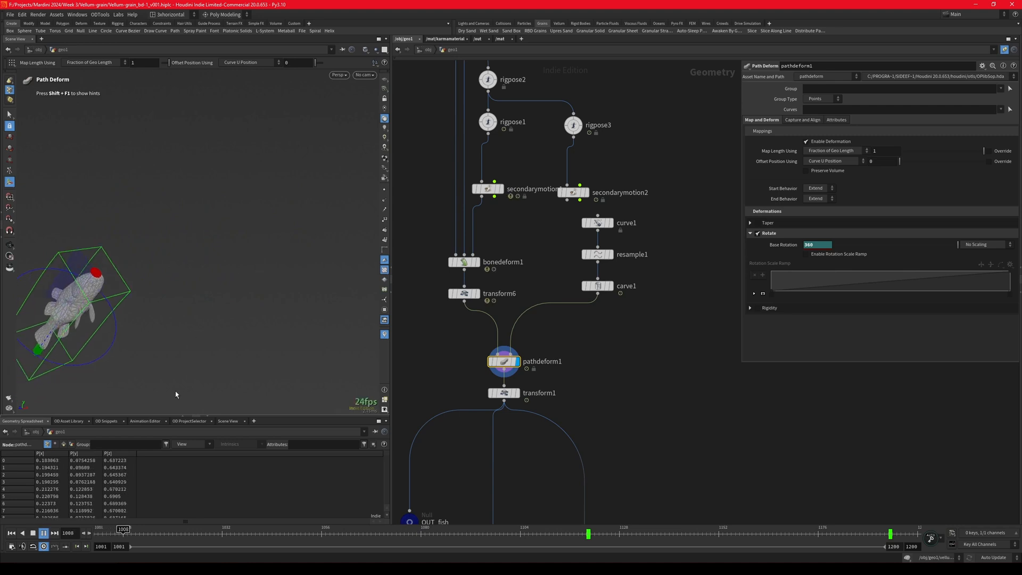
pyautogui.moveTo(360, 537); pyautogui.dragTo(98, 534)
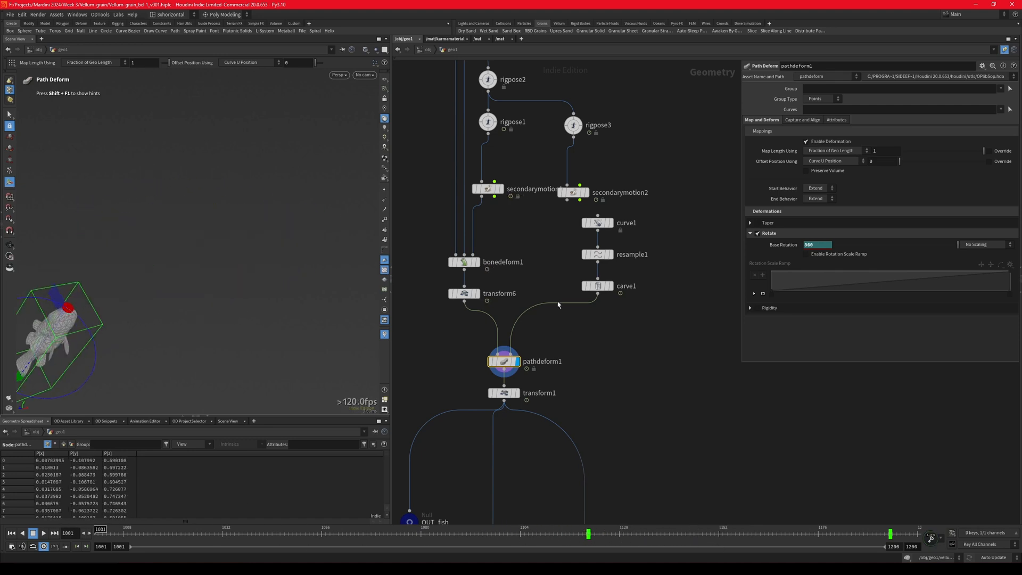
# Step: Display the OUT_cam_pts null and inspect the blast3 node that feeds it
pyautogui.scroll(-6, 554, 266)
pyautogui.scroll(5, 518, 367)
pyautogui.moveTo(477, 362); pyautogui.dragTo(466, 305, button='middle')
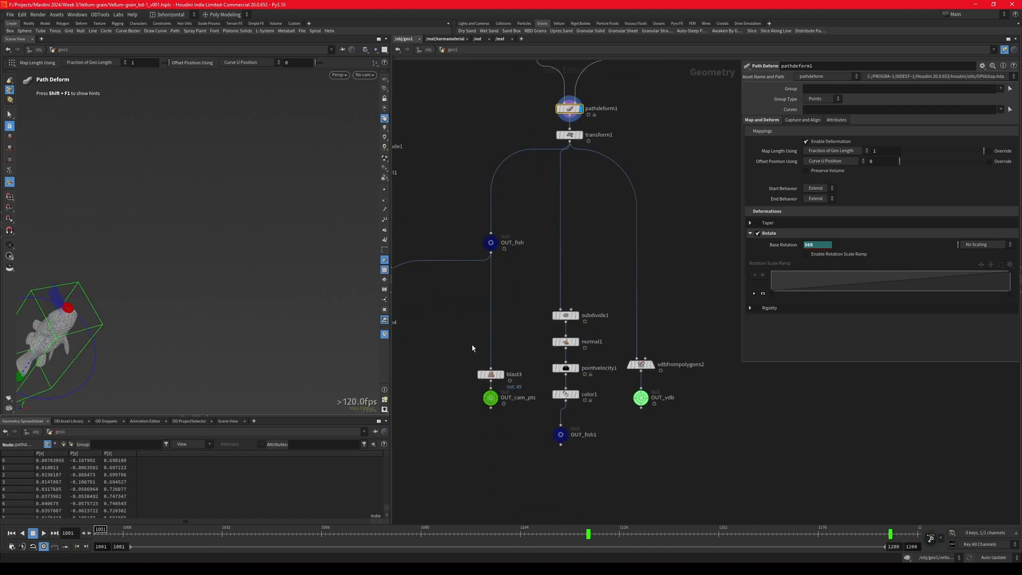
pyautogui.click(496, 395)
pyautogui.click(488, 398)
pyautogui.click(490, 374)
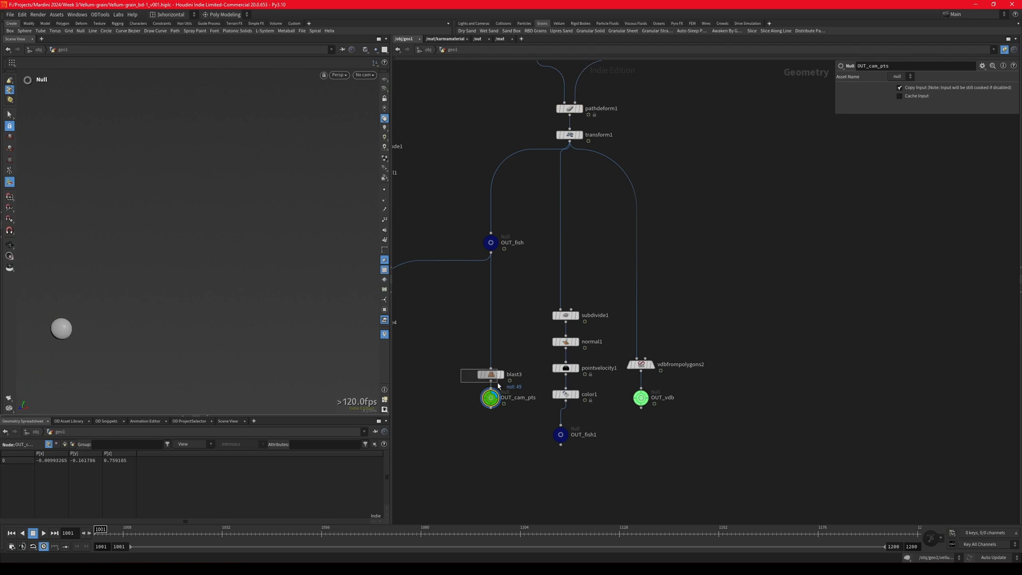
# Step: Overlay OUT_fish as a template and examine up close where the point isolated by blast3 sits on the fish
pyautogui.click(503, 255)
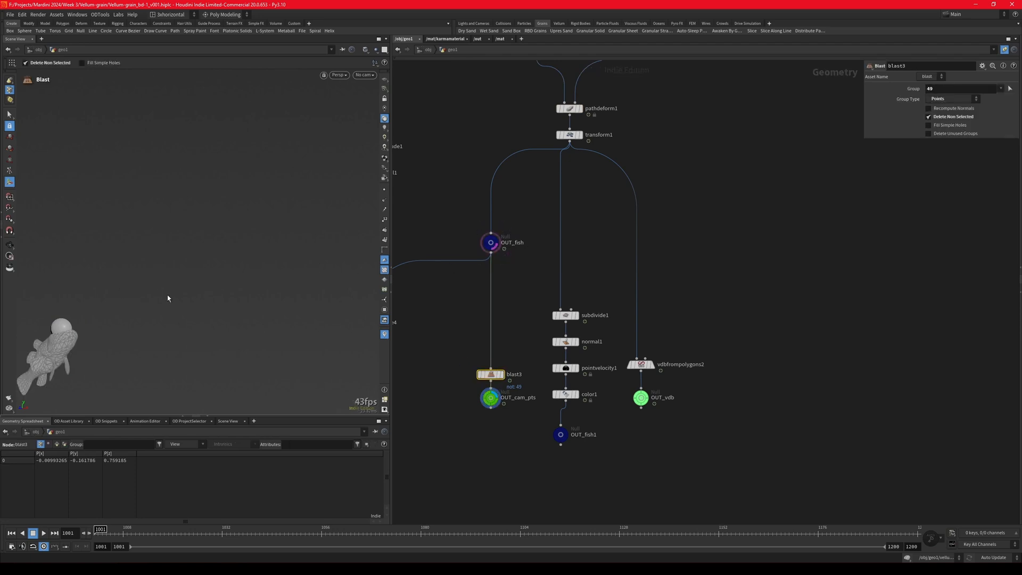
pyautogui.scroll(-4, 163, 295)
pyautogui.keyDown('alt'); pyautogui.moveTo(162, 295); pyautogui.dragTo(115, 359); pyautogui.keyUp('alt')
pyautogui.scroll(2, 115, 359)
pyautogui.keyDown('alt'); pyautogui.moveTo(131, 328); pyautogui.dragTo(194, 301, button='middle'); pyautogui.keyUp('alt')
pyautogui.scroll(8, 185, 288)
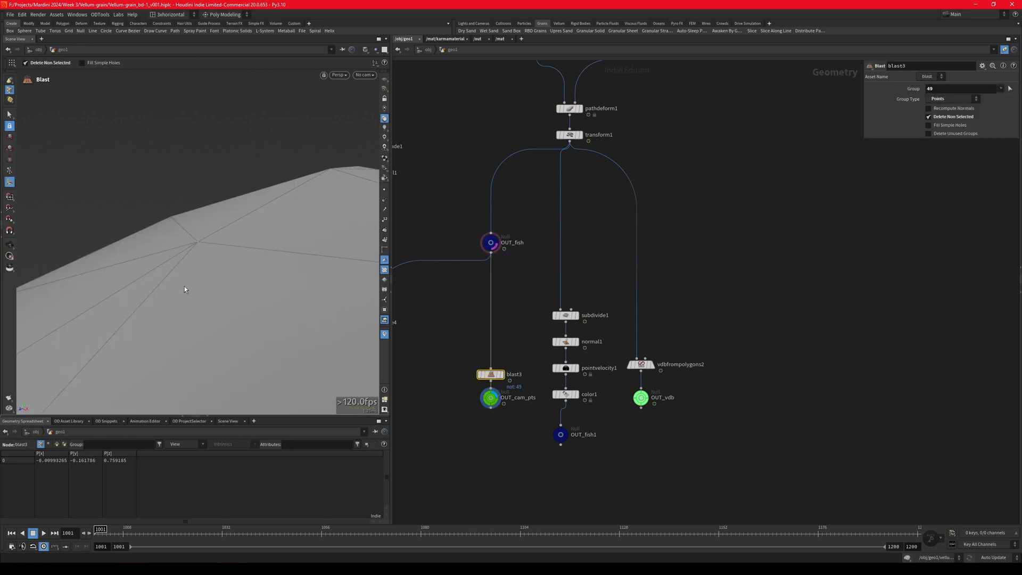
pyautogui.keyDown('alt'); pyautogui.moveTo(184, 286); pyautogui.dragTo(182, 236); pyautogui.keyUp('alt')
pyautogui.scroll(-6, 182, 239)
pyautogui.scroll(-1, 181, 242)
# Step: Play the animation to check the isolated point against the fish's head, stopping at frame 1017
pyautogui.press('Up')
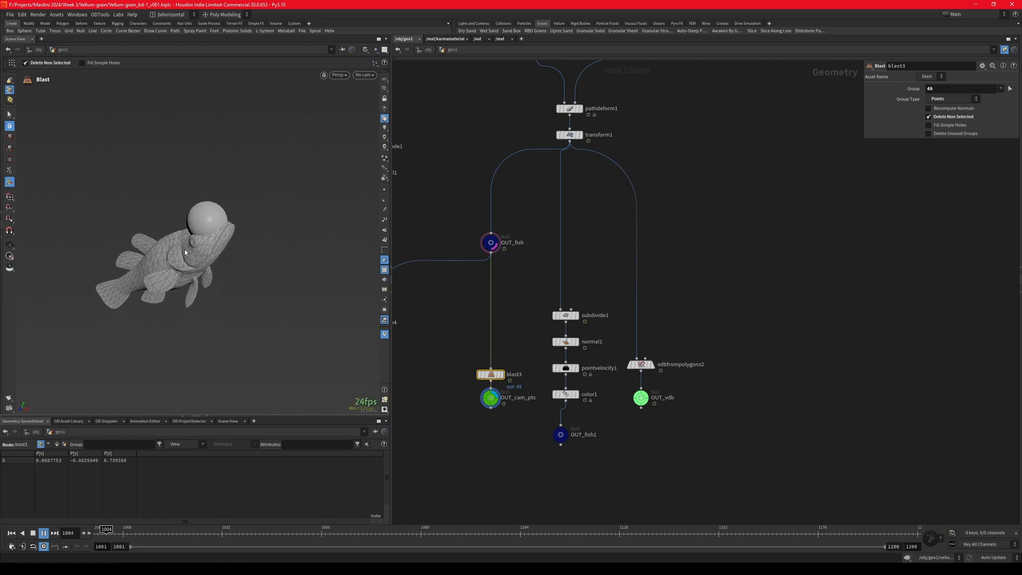
pyautogui.scroll(-6, 116, 328)
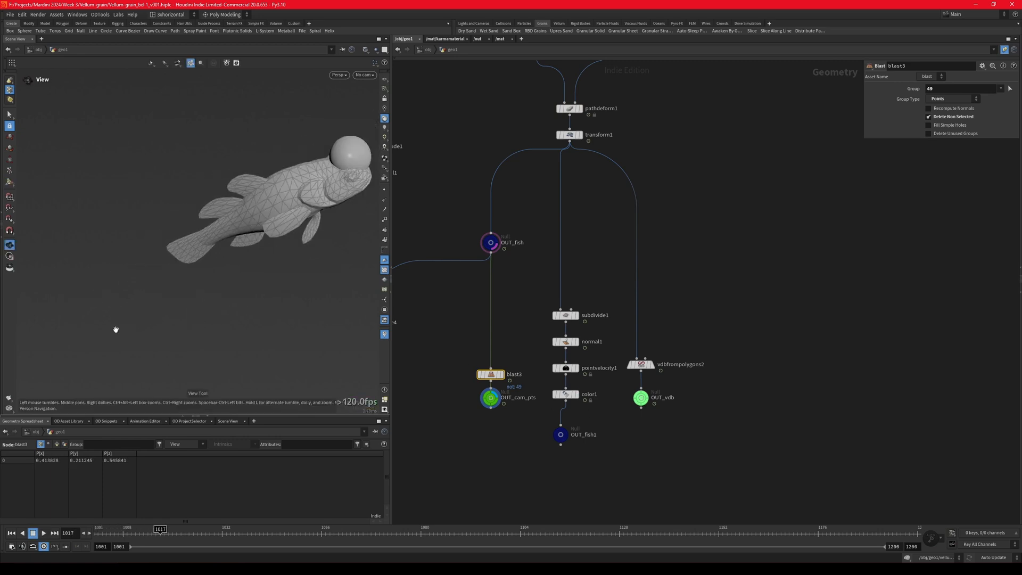
pyautogui.keyDown('alt'); pyautogui.moveTo(210, 299); pyautogui.dragTo(232, 304); pyautogui.keyUp('alt')
pyautogui.scroll(3, 203, 272)
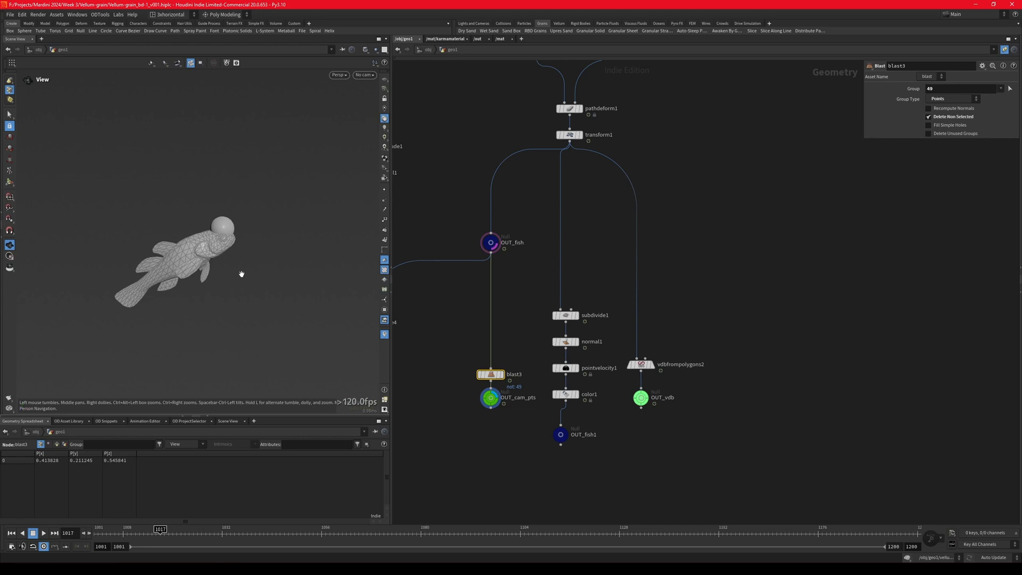
# Step: Display subdivide1 and examine its settings and the smoothed fish mesh from another angle
pyautogui.click(575, 315)
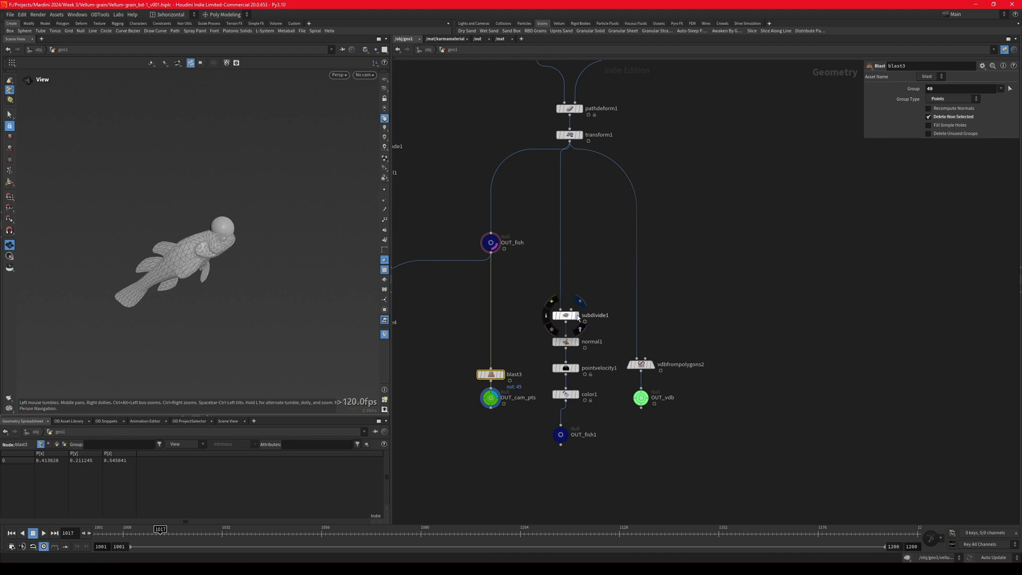
pyautogui.click(566, 318)
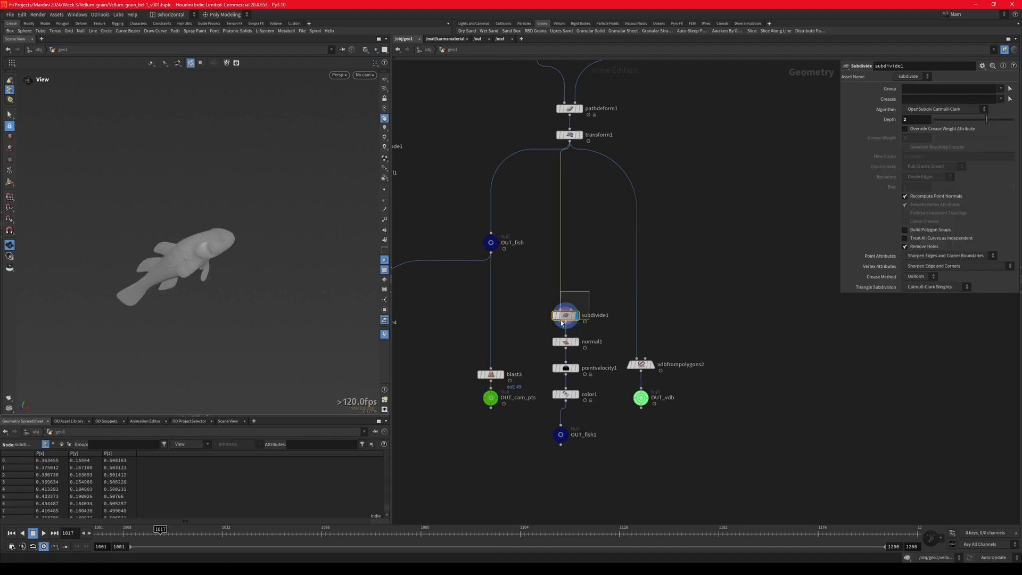
pyautogui.moveTo(221, 255); pyautogui.dragTo(170, 251)
pyautogui.moveTo(588, 300); pyautogui.dragTo(520, 327)
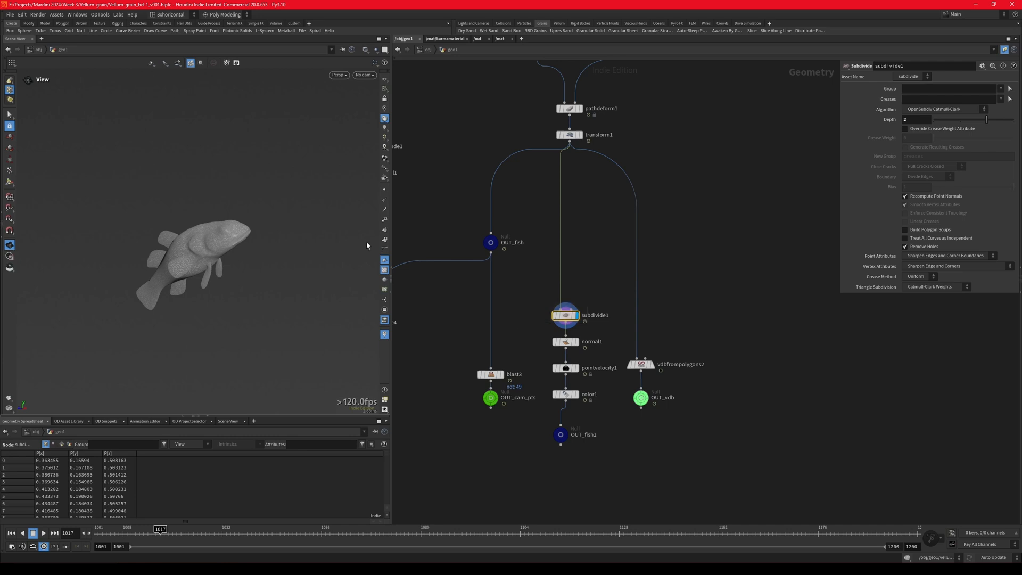
# Step: Display normal1 and pointvelocity1 in turn to examine their settings and the fish mesh from a slightly different angle
pyautogui.moveTo(319, 250); pyautogui.dragTo(202, 262)
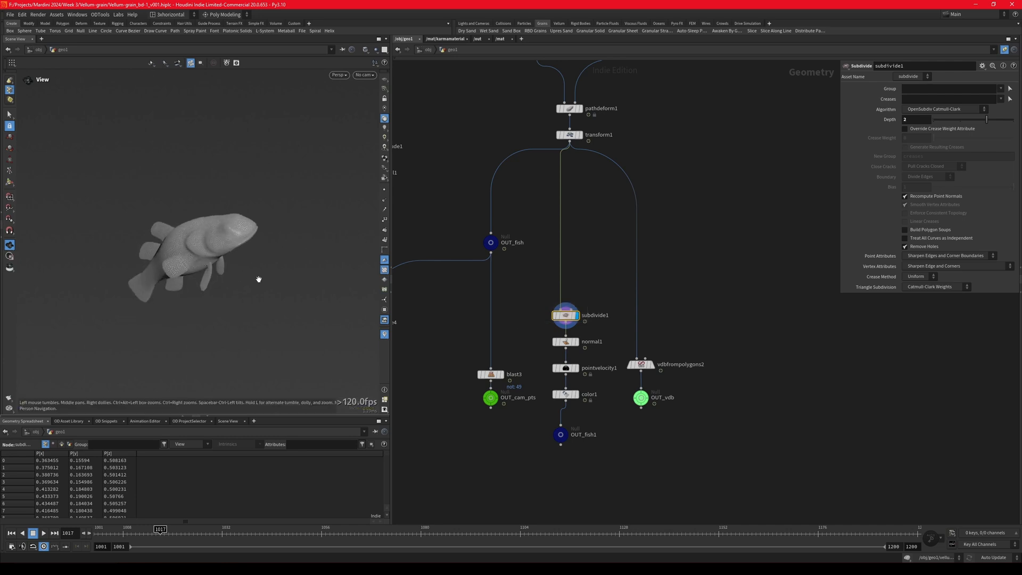
pyautogui.click(572, 345)
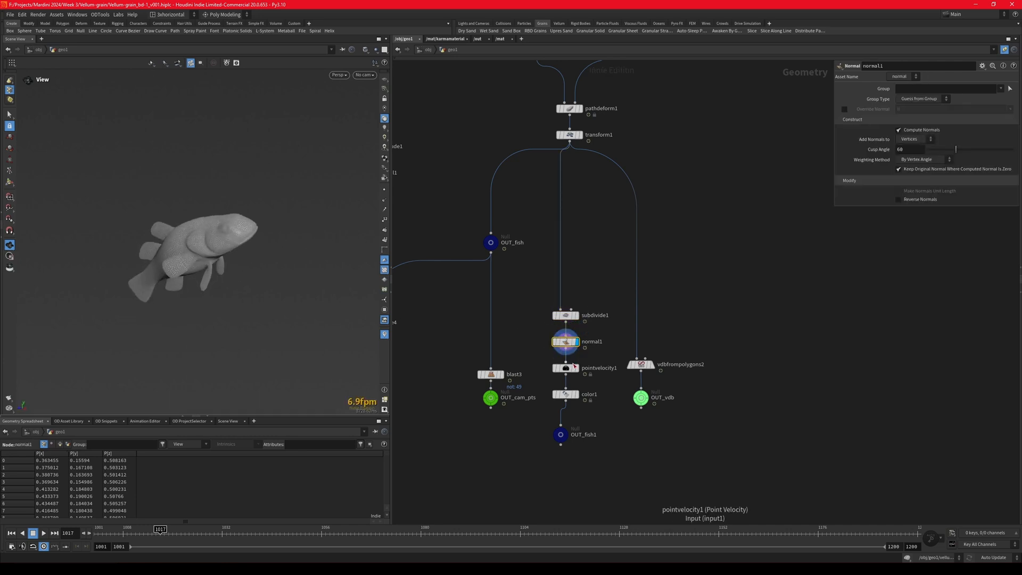
pyautogui.click(578, 368)
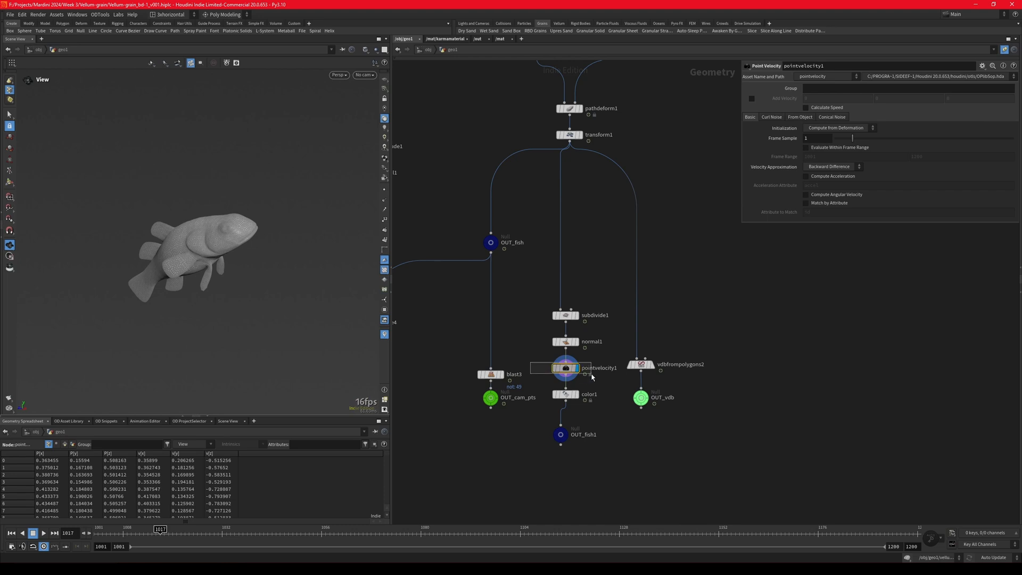
# Step: Show point trails for pointvelocity1 and play the animation to check the fish's velocity, stopping at frame 1109
pyautogui.click(385, 210)
pyautogui.press('Up')
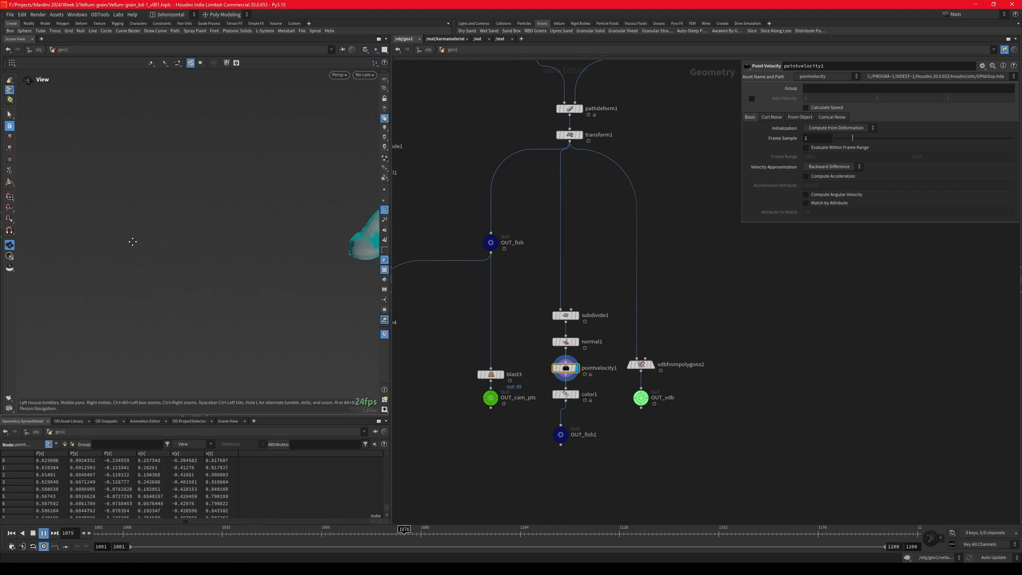
pyautogui.press('Up')
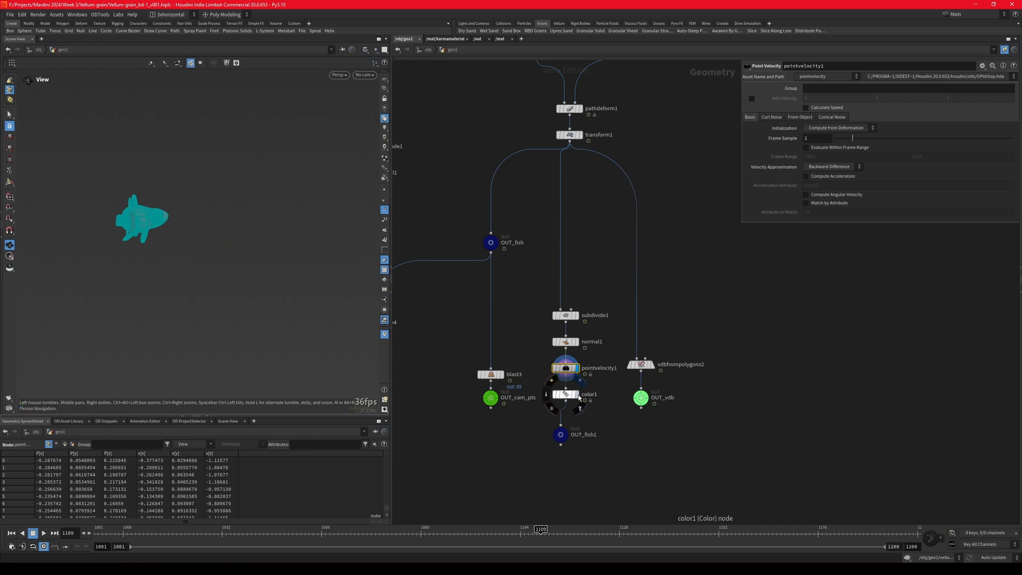
# Step: Display color1 and vdbfrompolygons2 in turn, examine the VDB version of the fish from the side, and save the scene
pyautogui.click(566, 393)
pyautogui.click(640, 364)
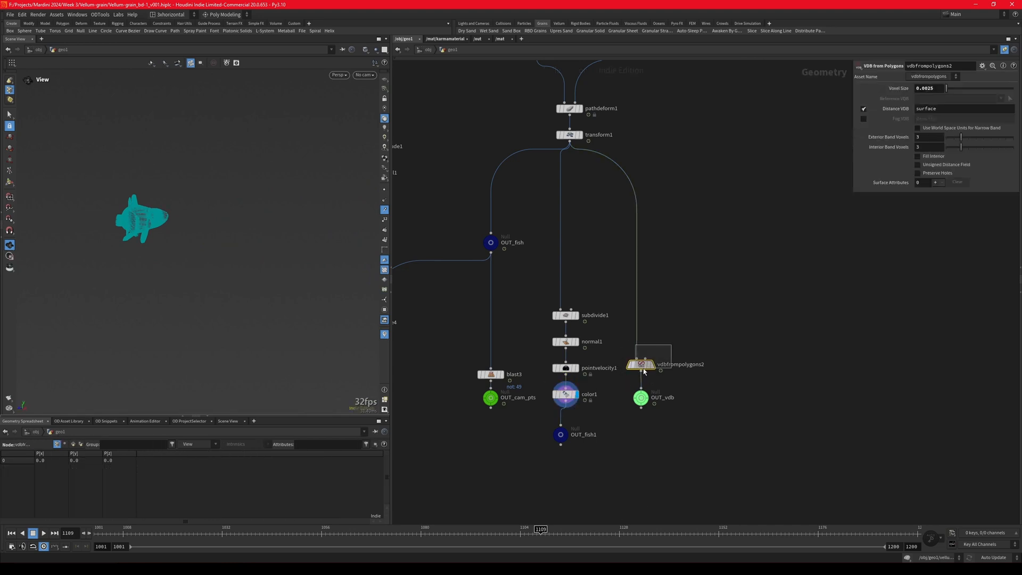
pyautogui.click(651, 365)
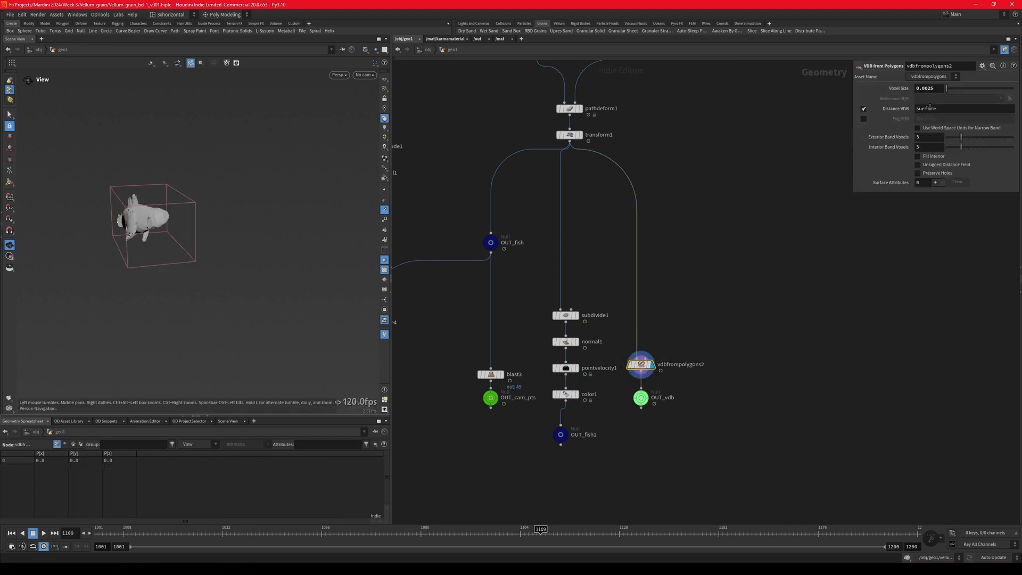
pyautogui.moveTo(126, 223); pyautogui.dragTo(164, 247)
pyautogui.hotkey('ctrl', 's')
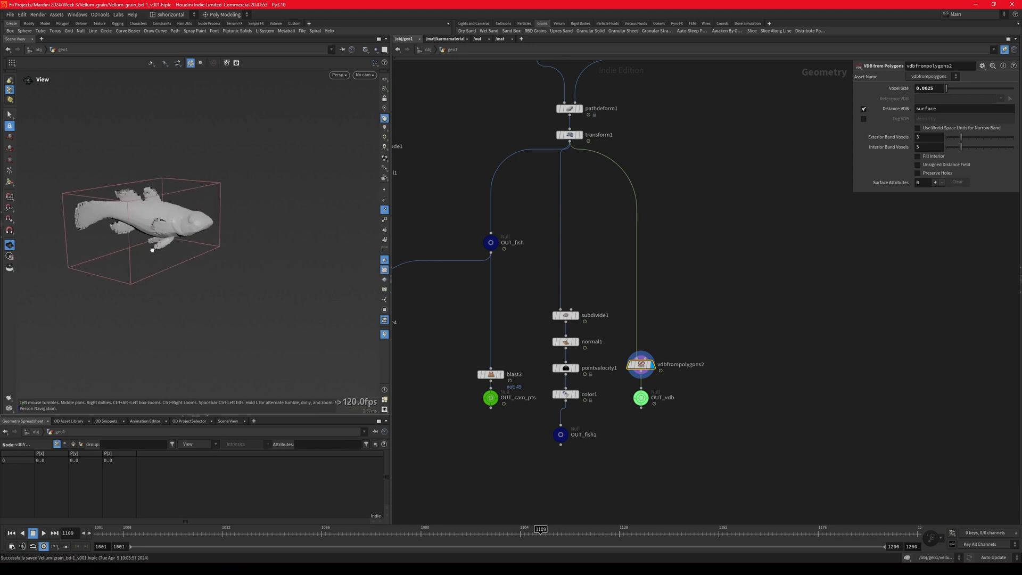
pyautogui.press('Up')
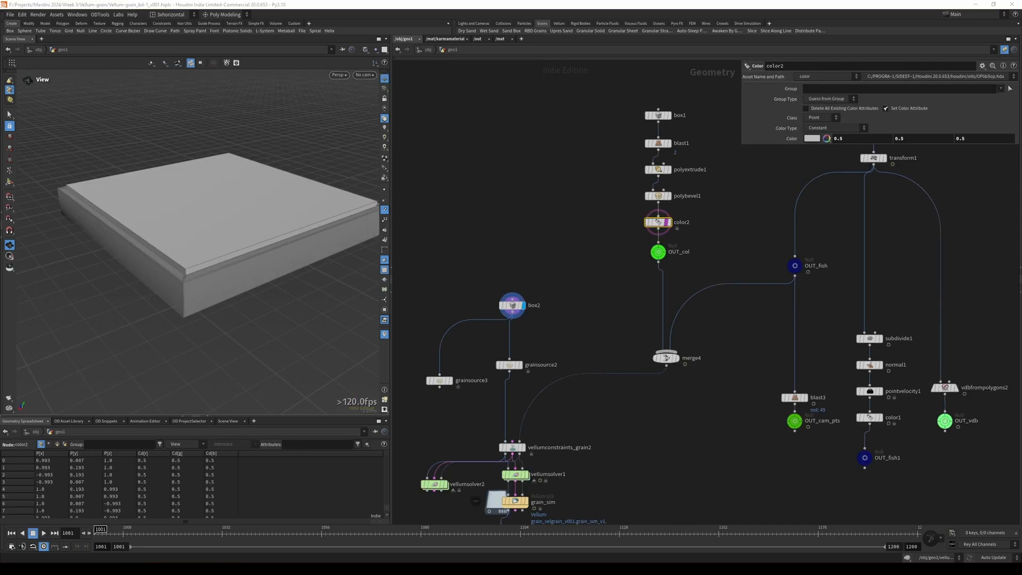
# Step: Inspect box2's size and center settings and how the box sits inside the collision container
pyautogui.scroll(4, 527, 328)
pyautogui.moveTo(542, 265); pyautogui.dragTo(495, 302)
pyautogui.scroll(-3, 536, 286)
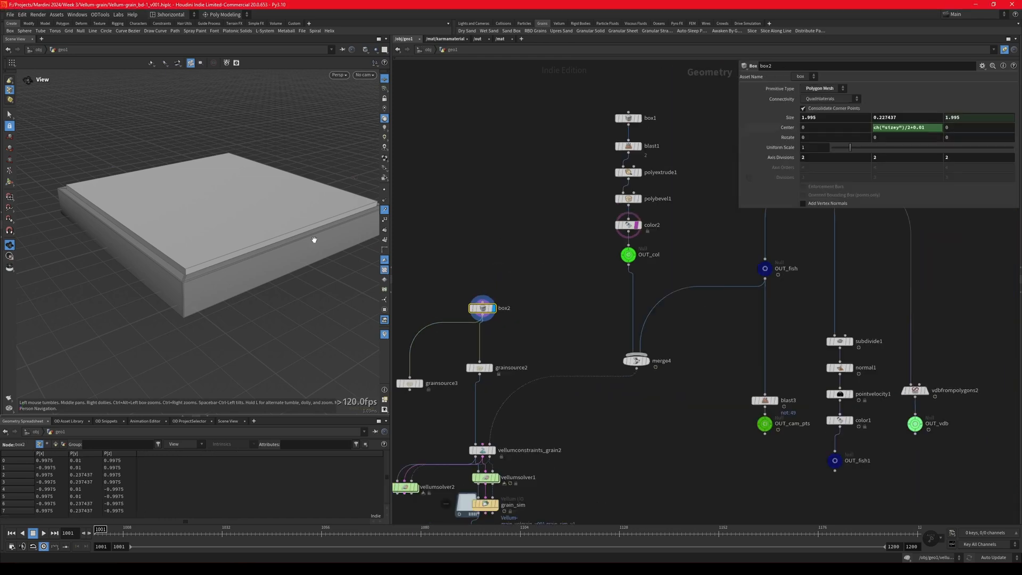
pyautogui.moveTo(314, 240); pyautogui.dragTo(245, 292)
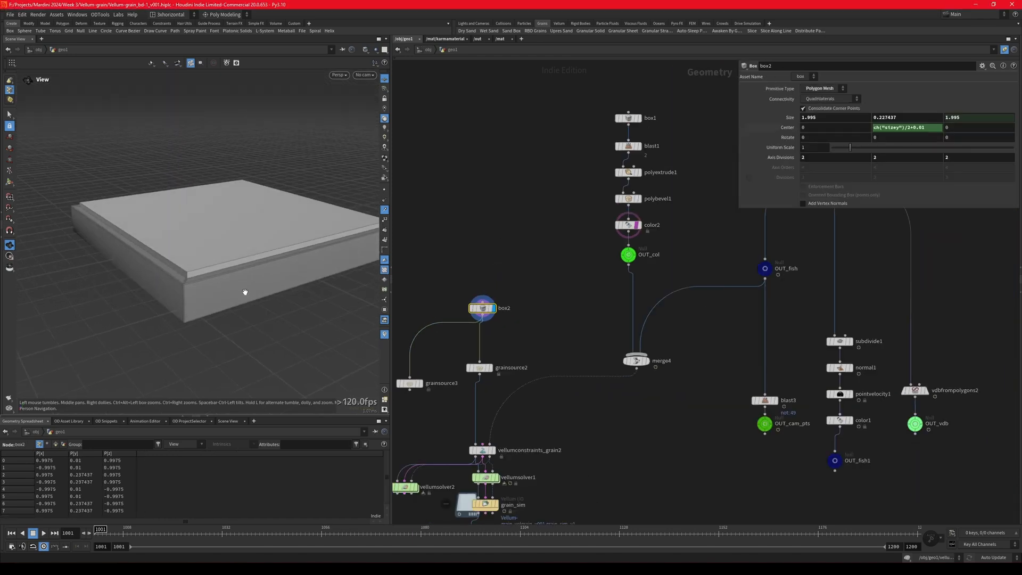
# Step: Display grainsource2 and examine up close the grains filling the container
pyautogui.scroll(3, 493, 375)
pyautogui.click(490, 366)
pyautogui.click(473, 366)
pyautogui.moveTo(441, 346); pyautogui.dragTo(511, 378)
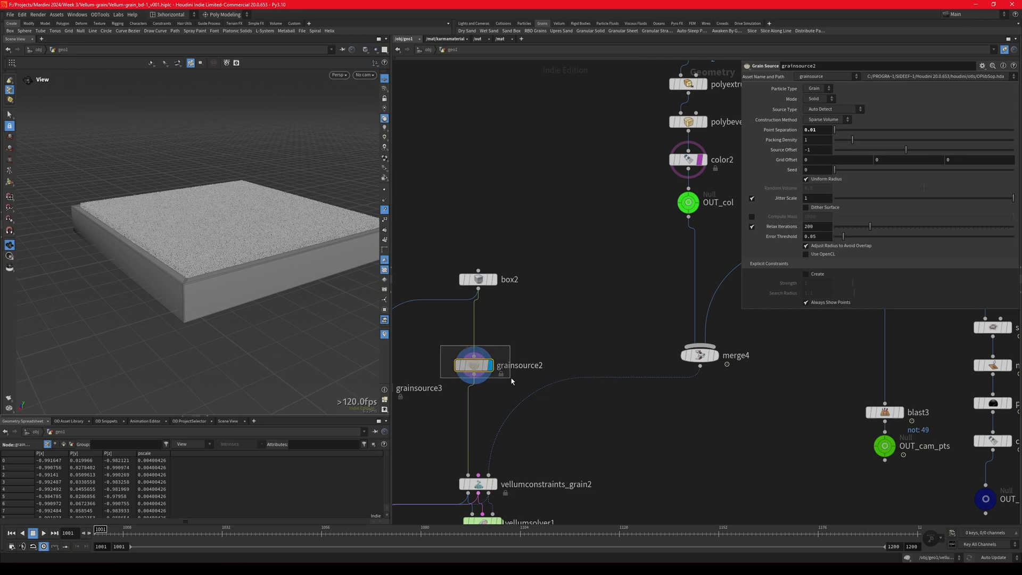
pyautogui.scroll(8, 205, 274)
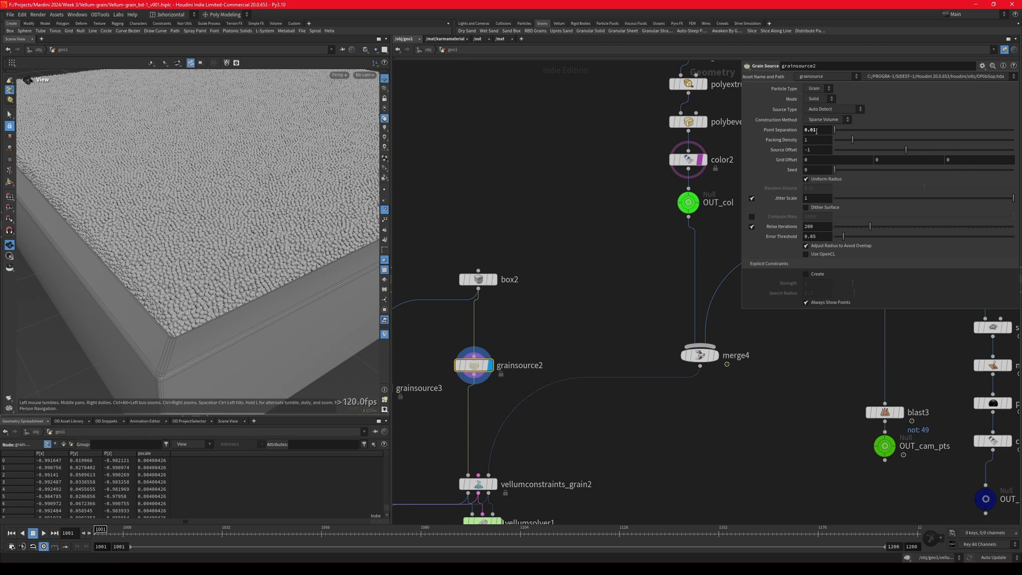
# Step: Set grainsource2's point separation to 0.05 and examine the grains from near and far
pyautogui.click(814, 130)
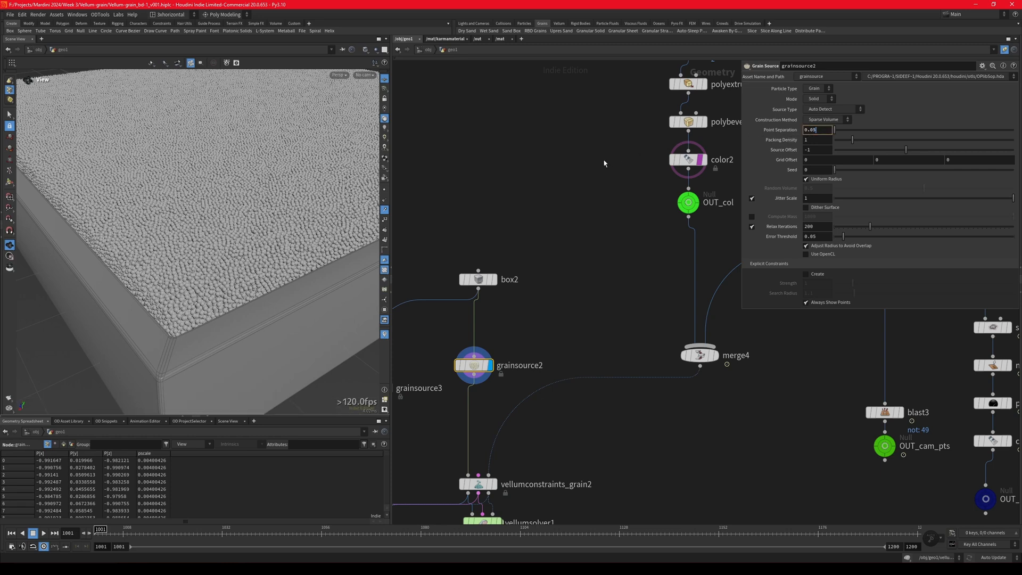
pyautogui.press('Return')
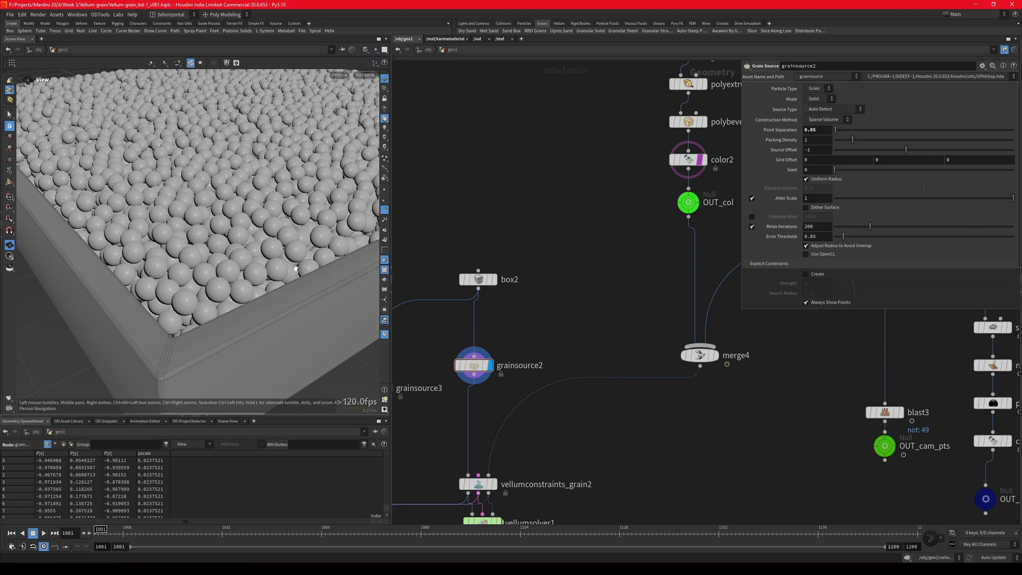
pyautogui.scroll(-4, 296, 268)
pyautogui.moveTo(288, 256); pyautogui.dragTo(229, 233)
pyautogui.scroll(2, 231, 211)
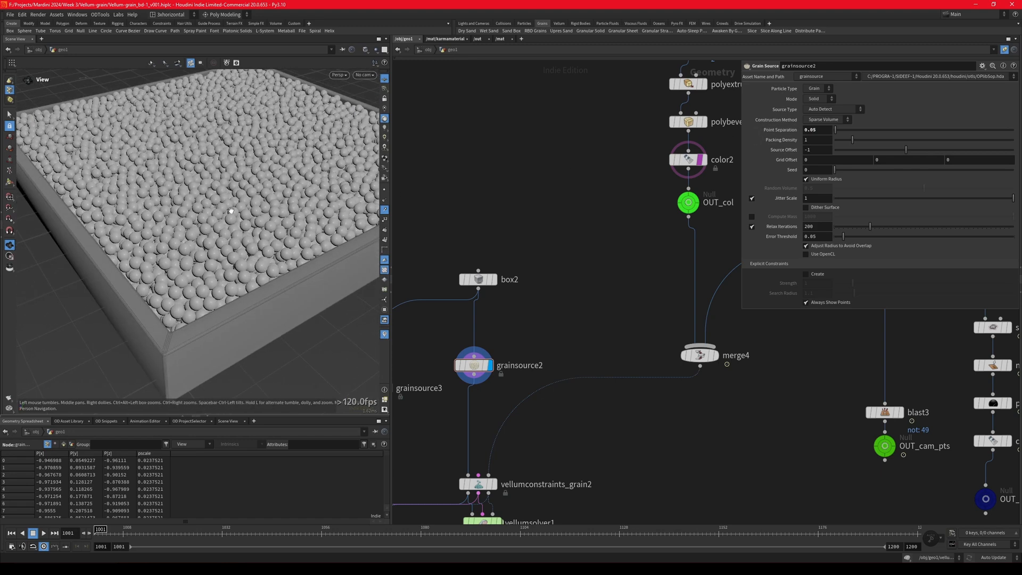
pyautogui.scroll(2, 232, 212)
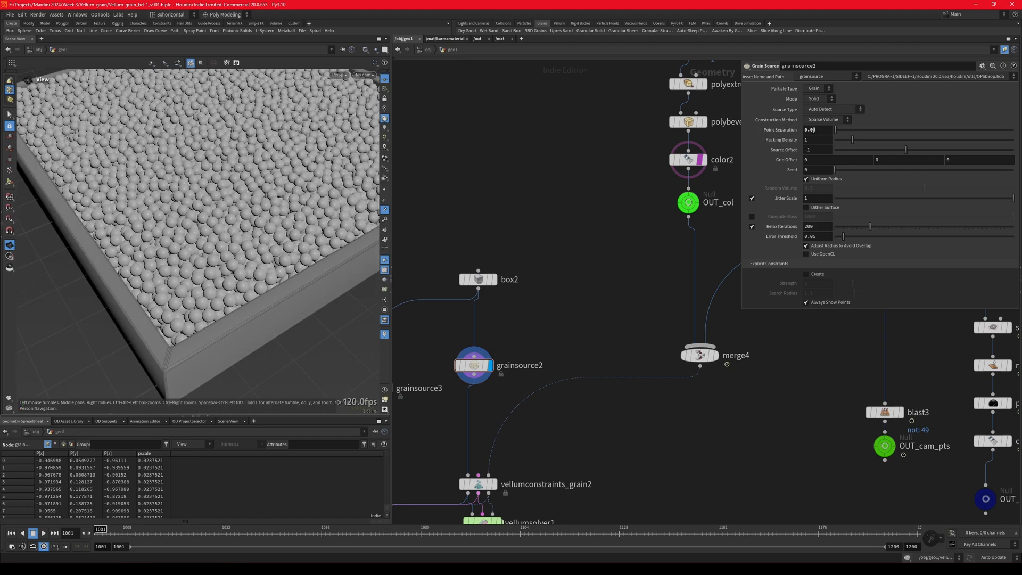
# Step: Set grainsource2's point separation back to 0.01 and check the grains in the container
pyautogui.moveTo(816, 131); pyautogui.dragTo(813, 131)
pyautogui.write('1')
pyautogui.press('Return')
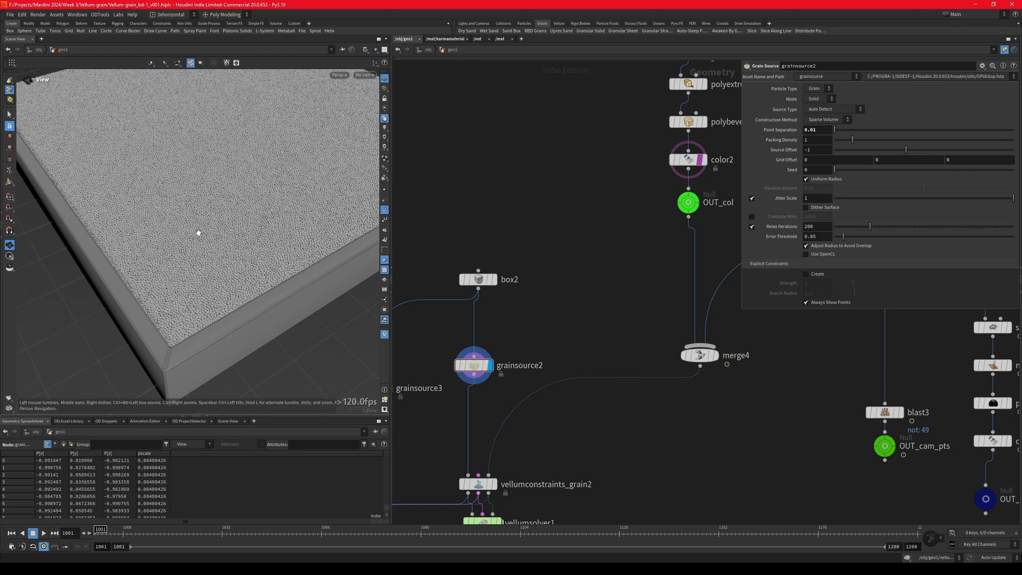
pyautogui.scroll(-5, 514, 277)
pyautogui.scroll(6, 483, 377)
# Step: Display vellumconstraints_grain2, examine its physical attributes and the grain bed, and save the scene
pyautogui.click(527, 303)
pyautogui.press('r')
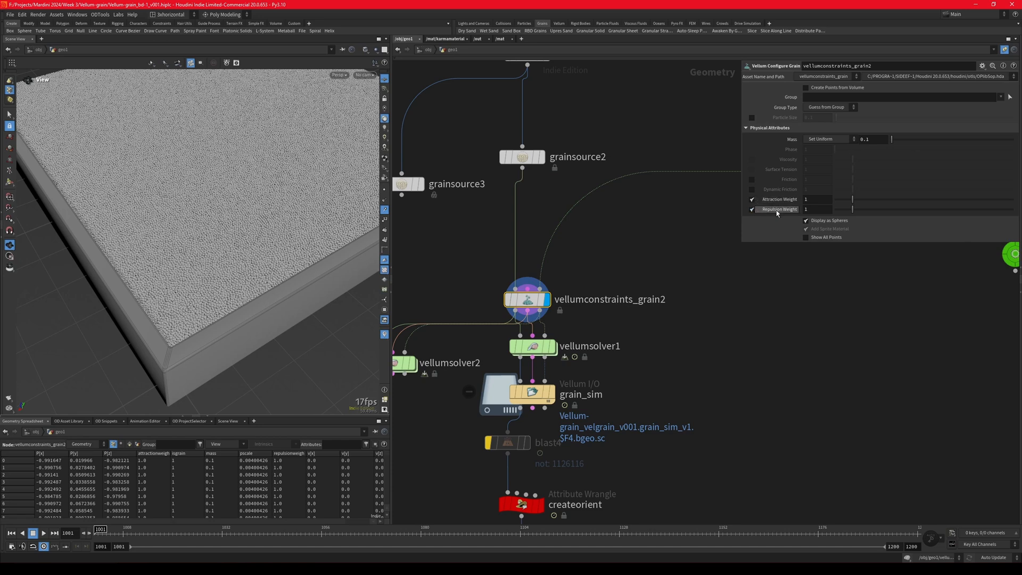
pyautogui.scroll(-3, 164, 339)
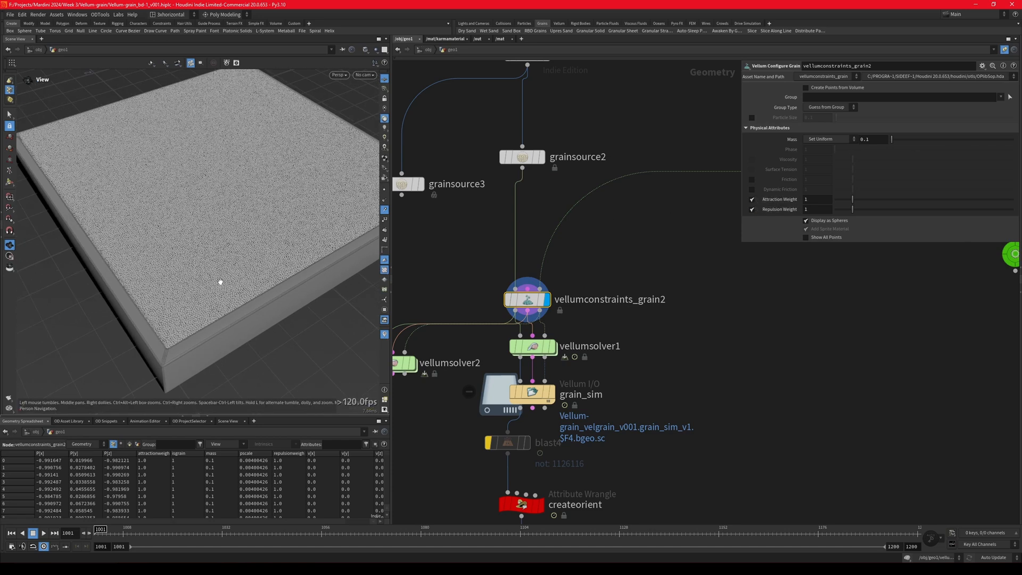
pyautogui.hotkey('ctrl', 's')
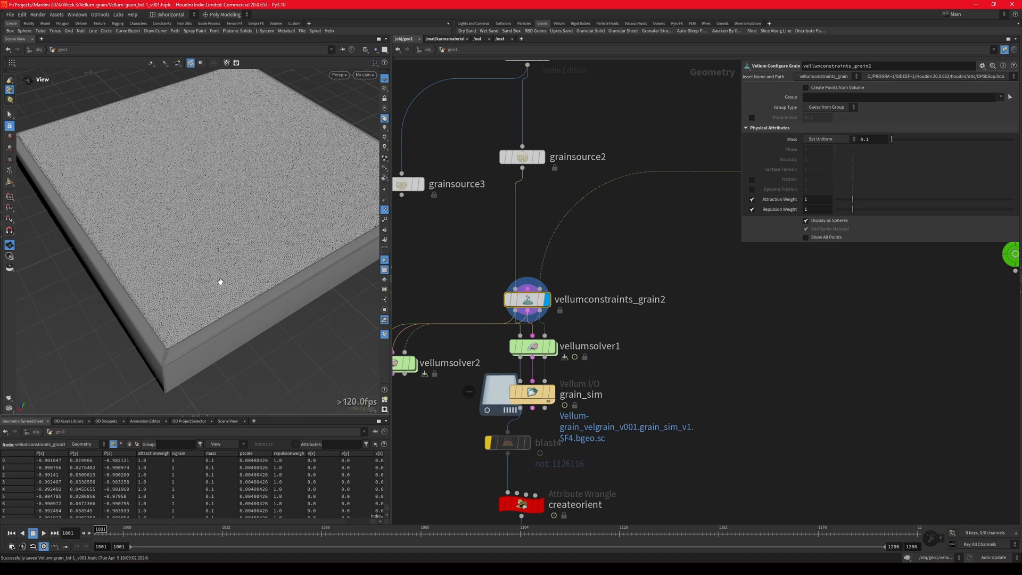
pyautogui.moveTo(208, 291); pyautogui.dragTo(181, 307)
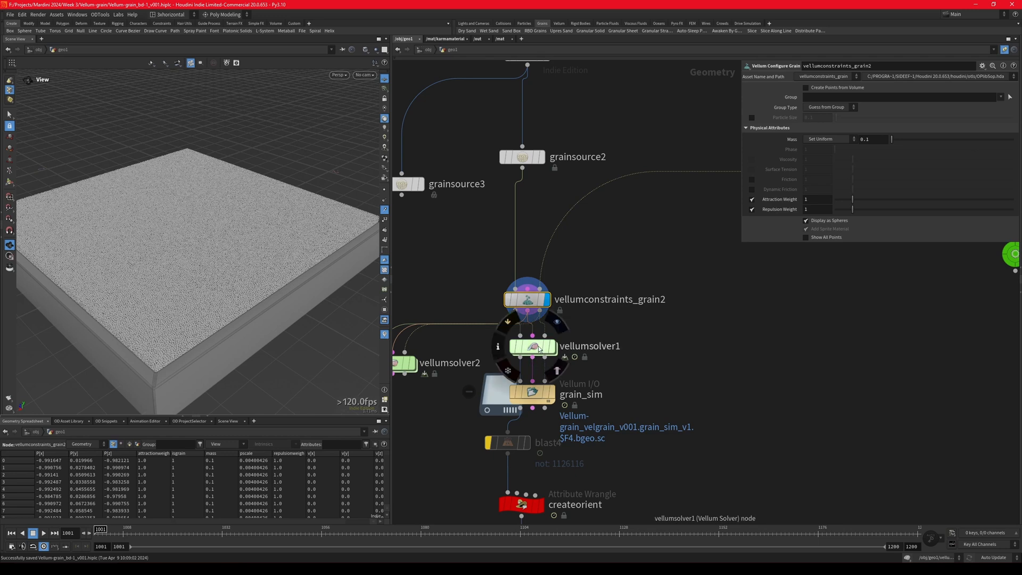
# Step: Review vellumsolver1's substeps and collision settings, and its advanced auto sleep and grain collision options
pyautogui.click(539, 348)
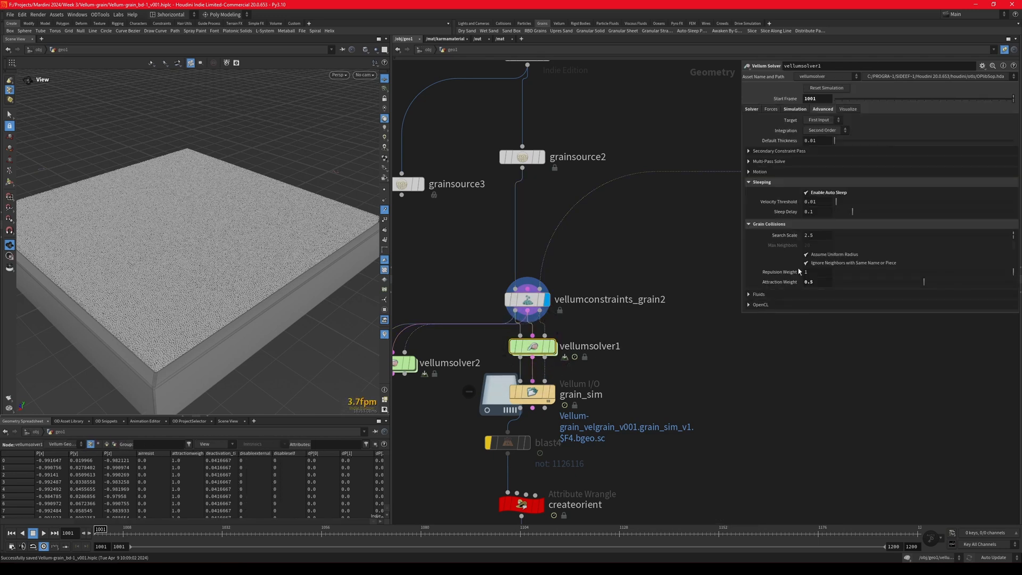
pyautogui.click(752, 109)
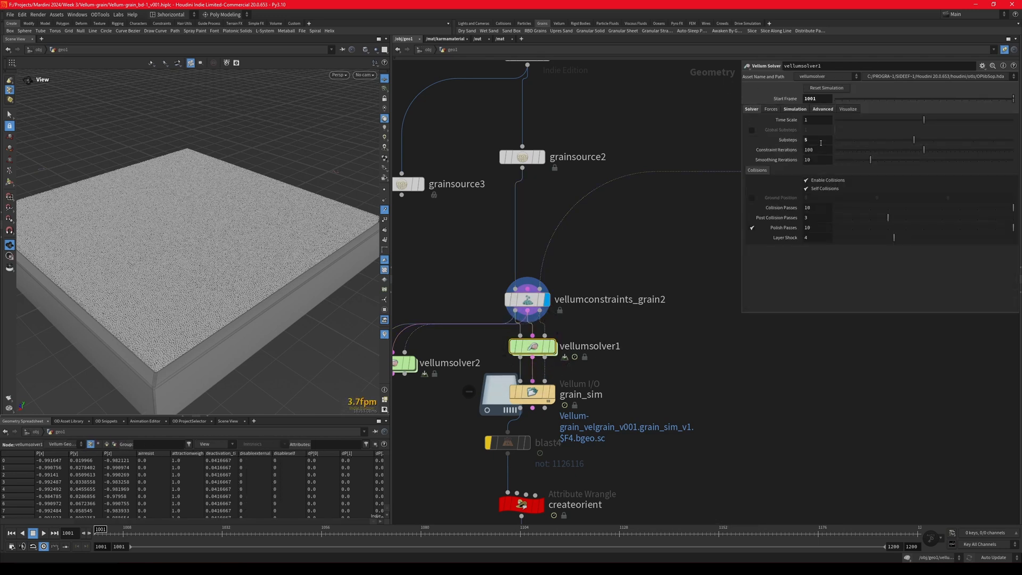
pyautogui.click(819, 110)
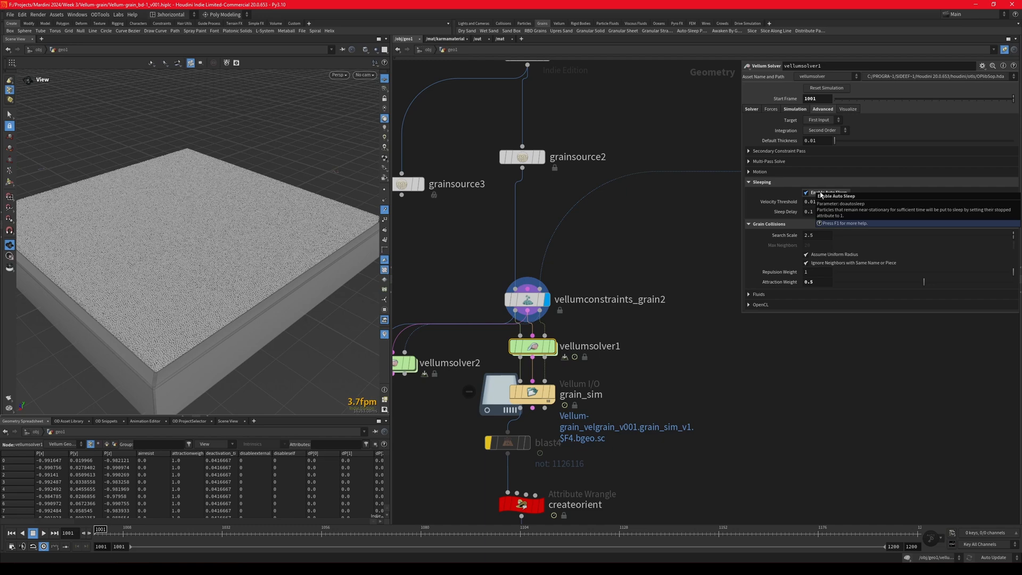
pyautogui.moveTo(532, 349)
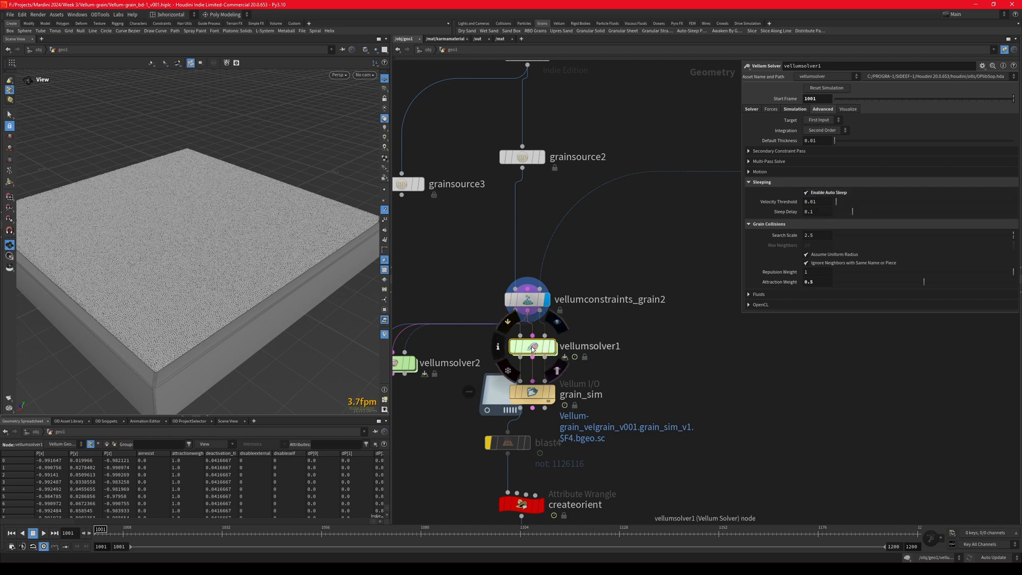
# Step: Inspect vdbfrompolygons2, which feeds OUT_vdb, and return to the vellum solver in the network
pyautogui.scroll(-5, 467, 343)
pyautogui.moveTo(714, 309); pyautogui.dragTo(602, 306, button='middle')
pyautogui.scroll(5, 631, 296)
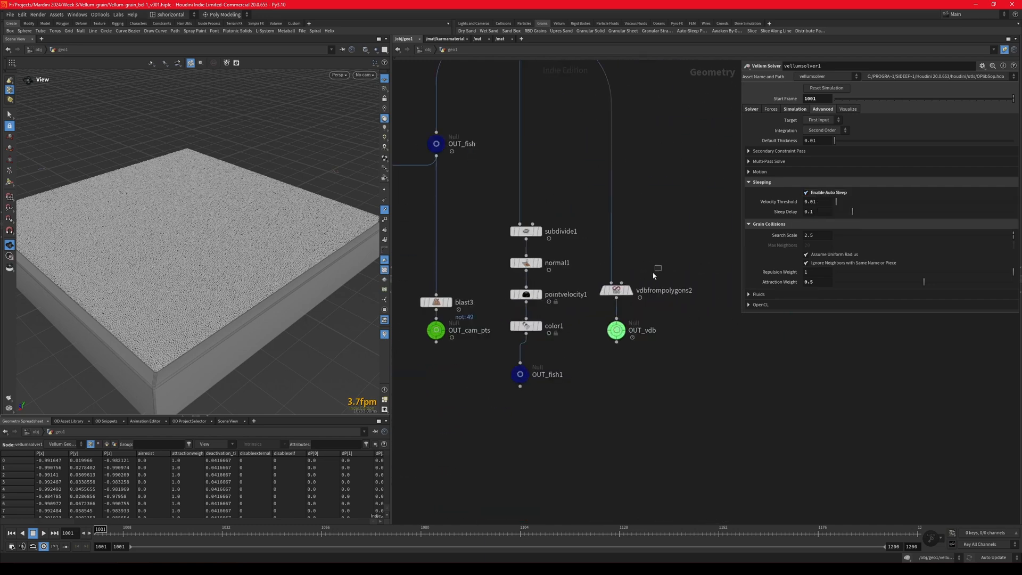
pyautogui.click(622, 290)
pyautogui.scroll(-5, 660, 296)
pyautogui.moveTo(401, 344); pyautogui.dragTo(468, 326, button='middle')
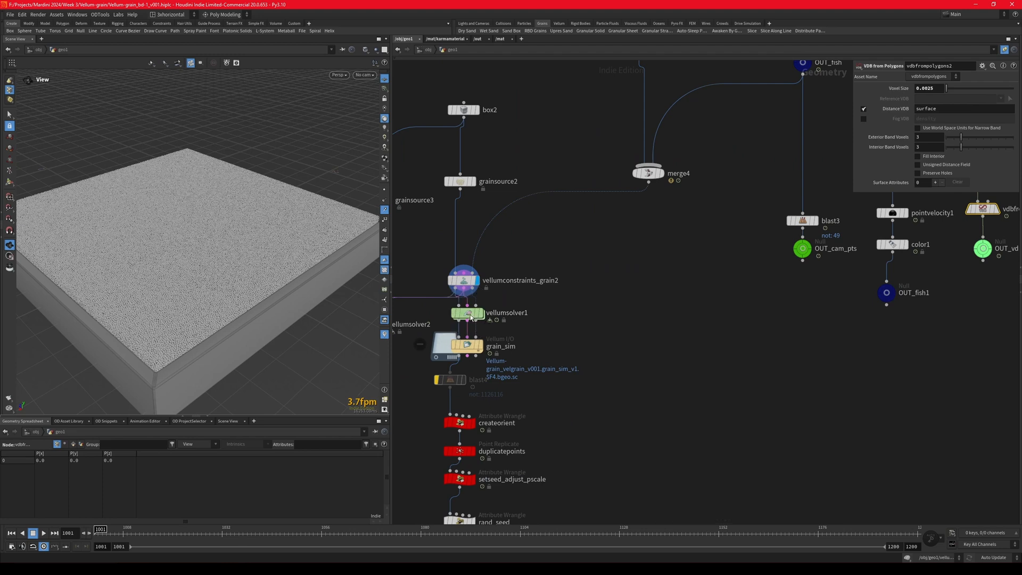
# Step: Open vellumsolver1's inner forces network, examine popawaken2's SOP path and awaken settings, and save the scene
pyautogui.doubleClick(467, 326)
pyautogui.moveTo(482, 296); pyautogui.dragTo(527, 316)
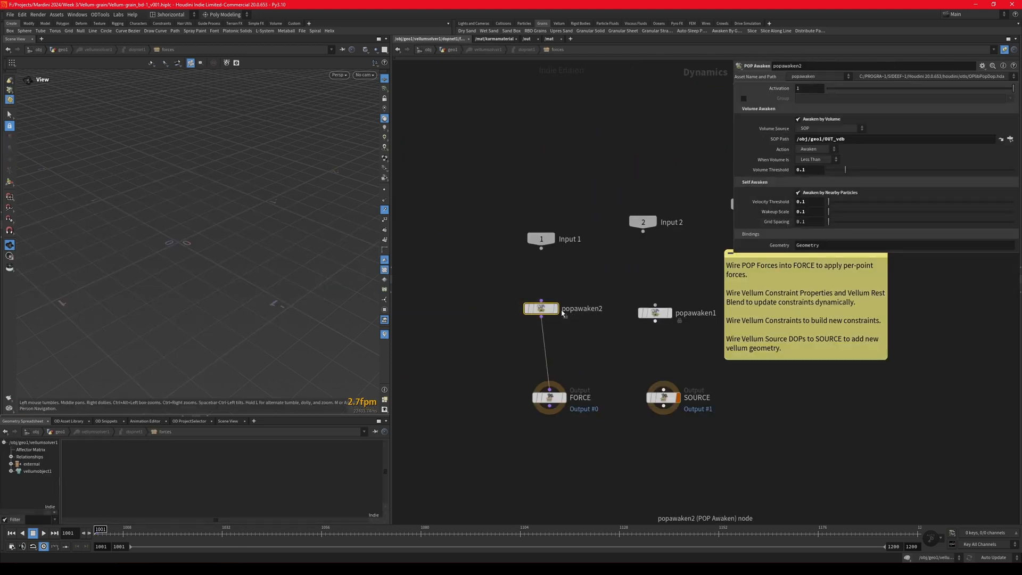
pyautogui.click(853, 140)
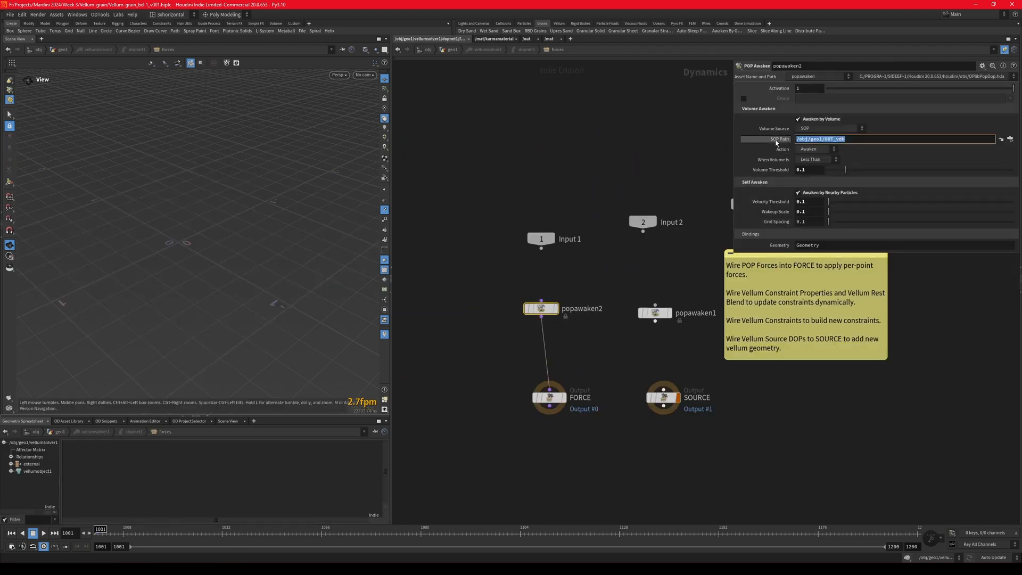
pyautogui.click(680, 164)
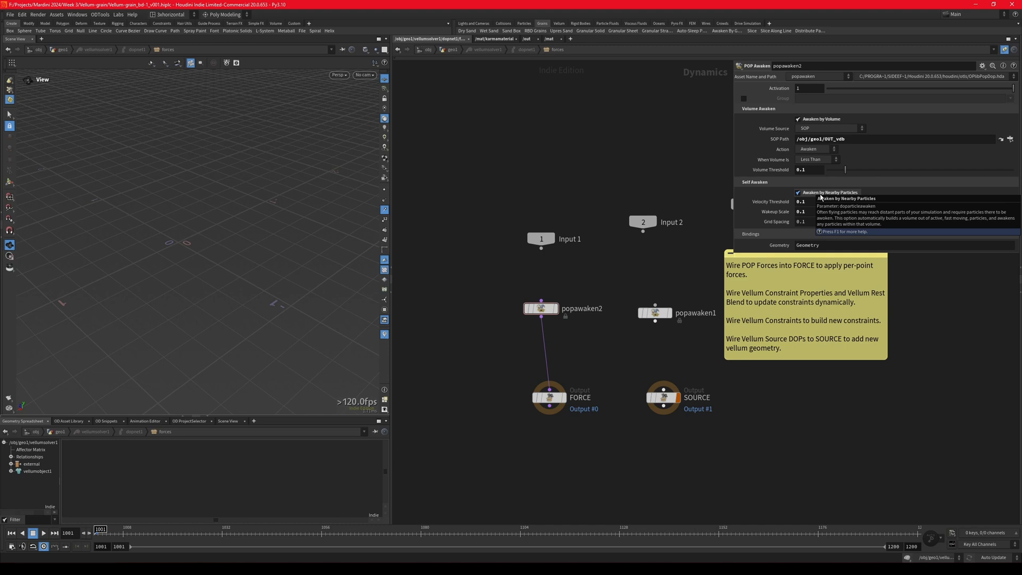
pyautogui.hotkey('ctrl', 's')
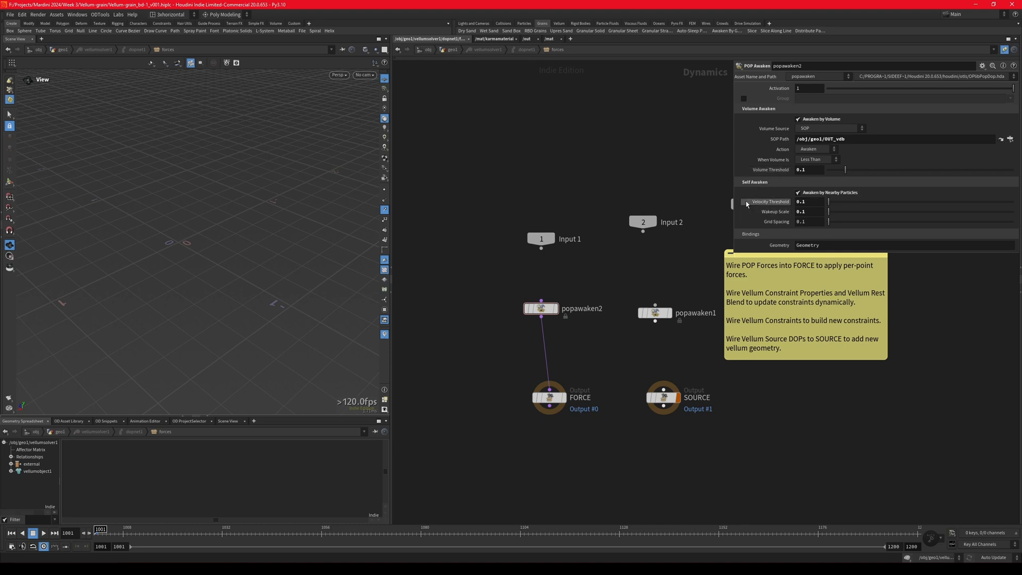
# Step: Return to the geo1 network, display the cached grain_sim node, and play back the simulation to examine the grain surface
pyautogui.click(451, 50)
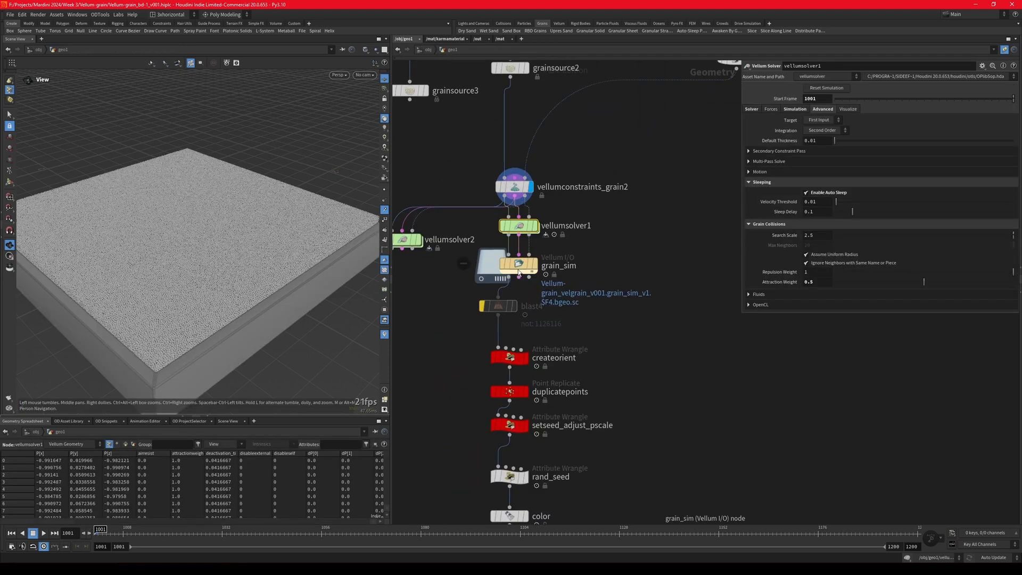
pyautogui.scroll(2, 519, 272)
pyautogui.click(519, 266)
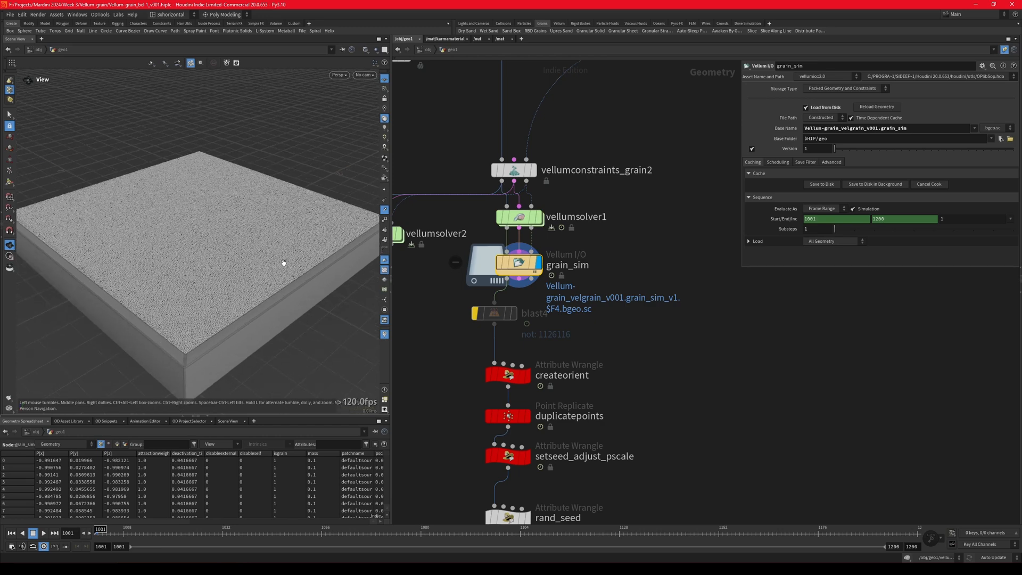
pyautogui.press('Up')
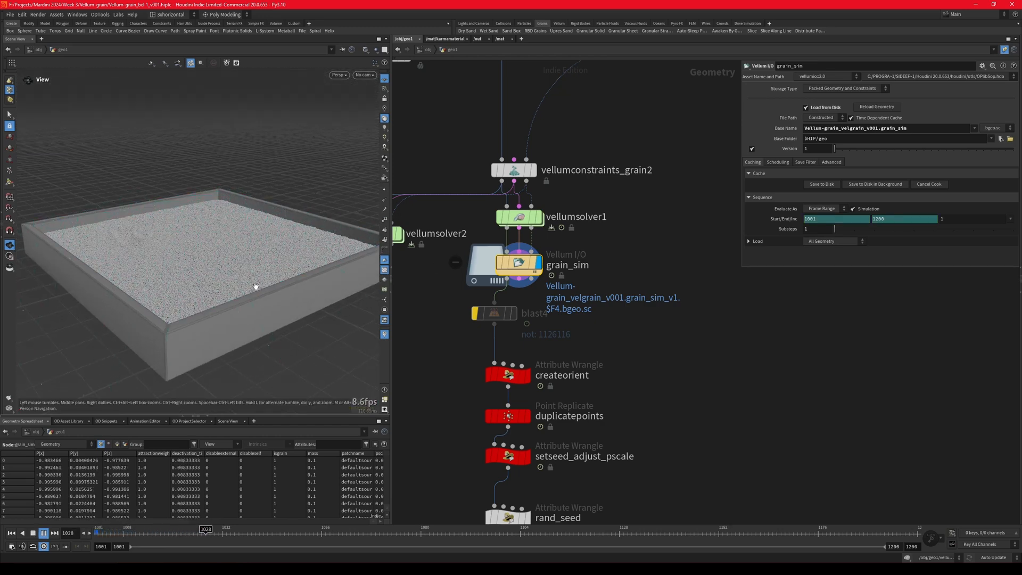
pyautogui.scroll(8, 149, 234)
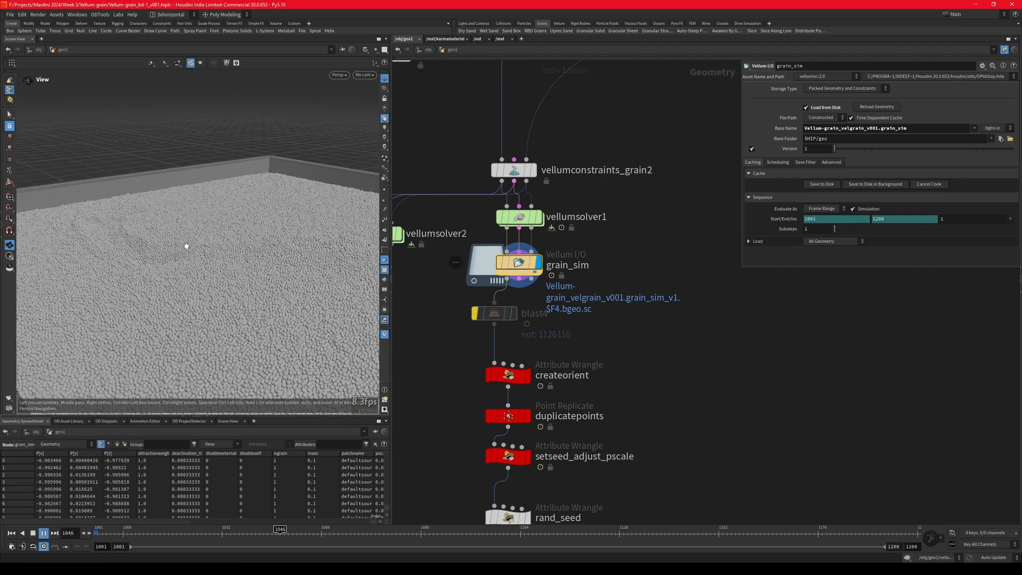
pyautogui.moveTo(186, 246); pyautogui.dragTo(241, 269)
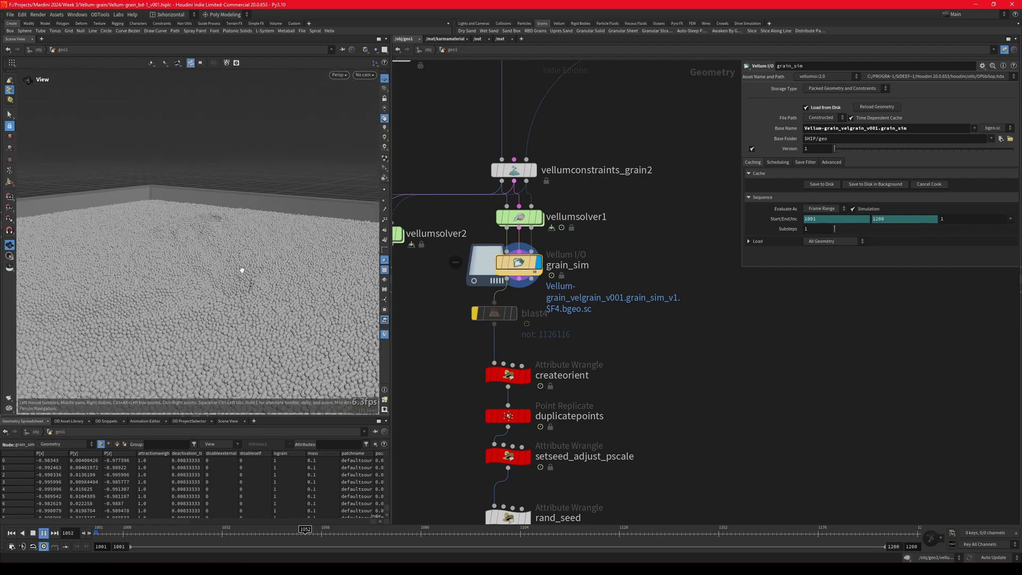
pyautogui.press('Up')
pyautogui.scroll(5, 650, 306)
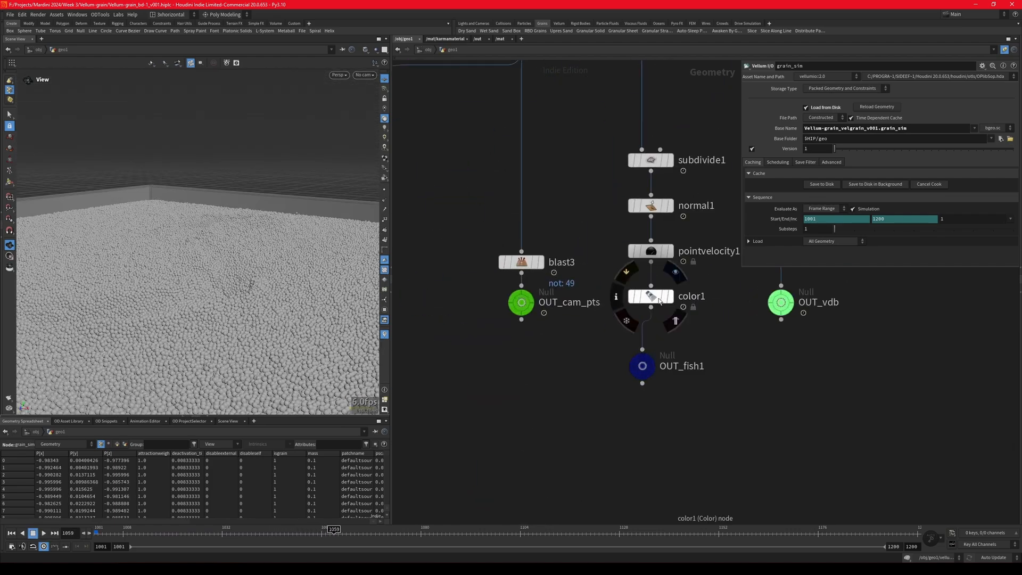
# Step: Template the fish's color1 node over the grains and play the simulation to examine how the fish disturbs the bed
pyautogui.click(664, 299)
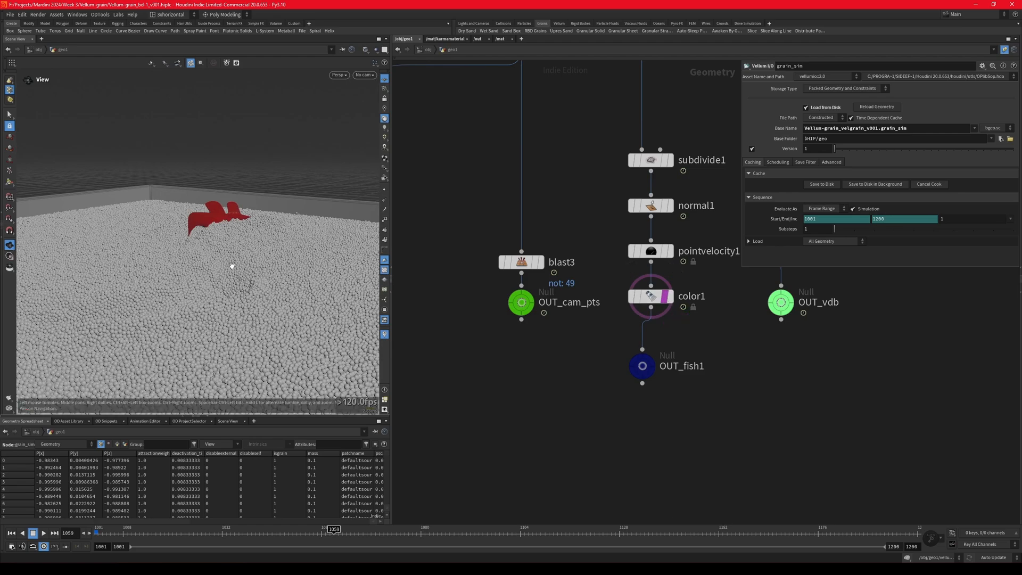
pyautogui.moveTo(230, 270); pyautogui.dragTo(263, 240)
pyautogui.press('Up')
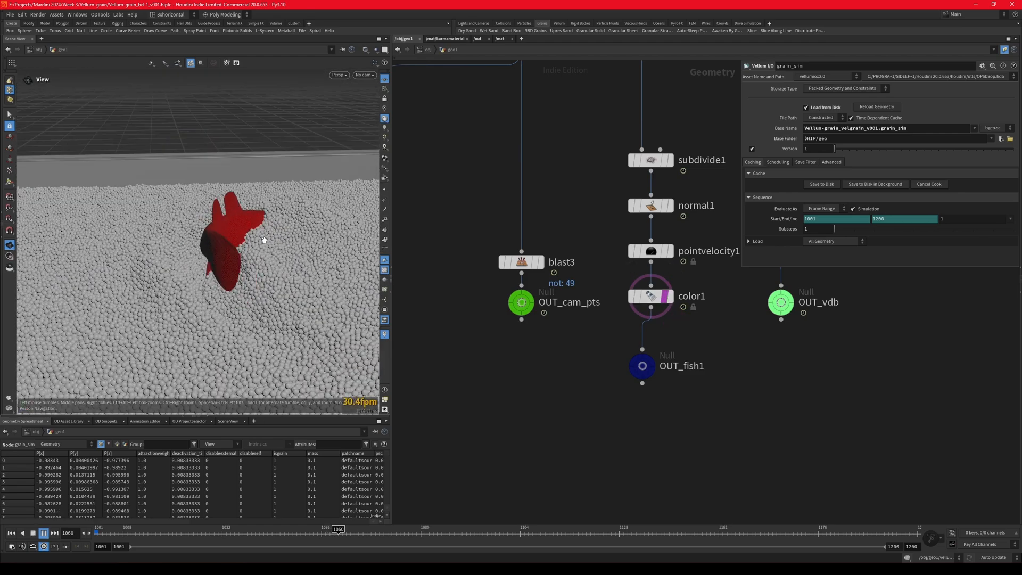
pyautogui.press('Up')
pyautogui.scroll(8, 198, 233)
pyautogui.moveTo(191, 240); pyautogui.dragTo(144, 317)
pyautogui.press('Up')
pyautogui.press('Up')
pyautogui.scroll(-5, 144, 316)
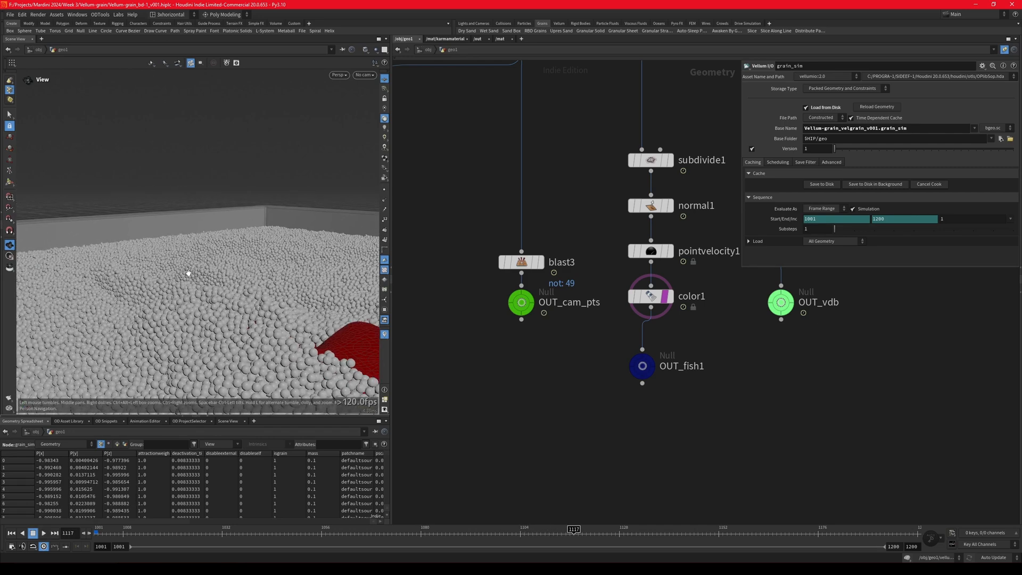
pyautogui.moveTo(190, 272); pyautogui.dragTo(225, 289)
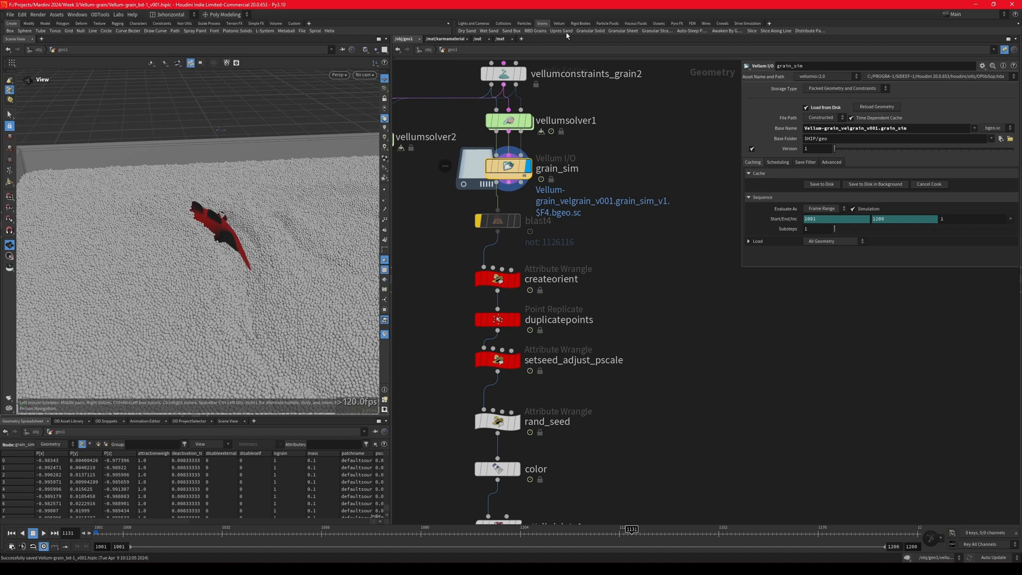
# Step: Display createorient to inspect its orient expression, and display the duplicatepoints node's replicated grains
pyautogui.moveTo(441, 244)
pyautogui.mouseDown()
pyautogui.moveTo(496, 325)
pyautogui.moveTo(514, 411)
pyautogui.moveTo(453, 314)
pyautogui.mouseUp()
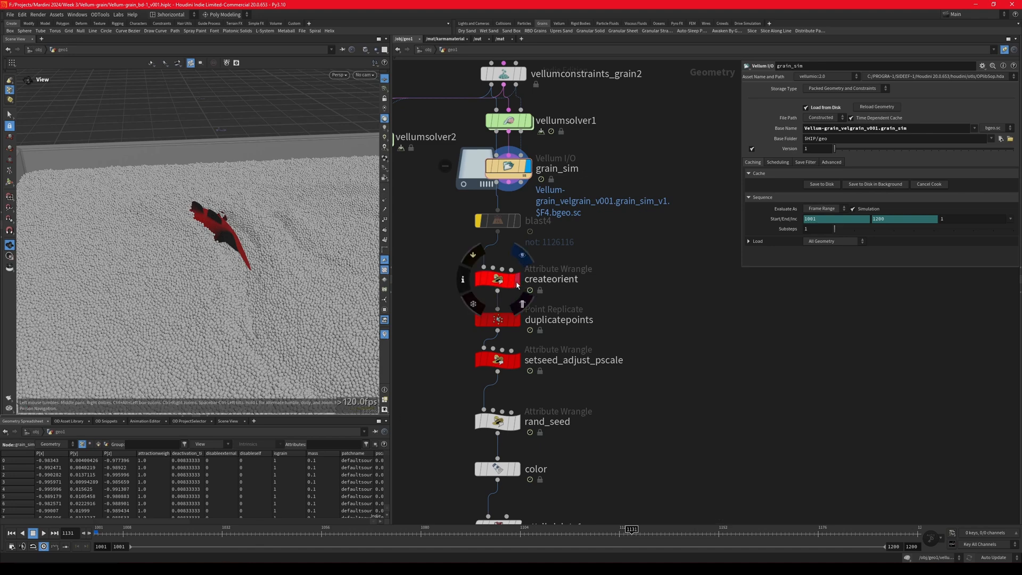
pyautogui.click(495, 279)
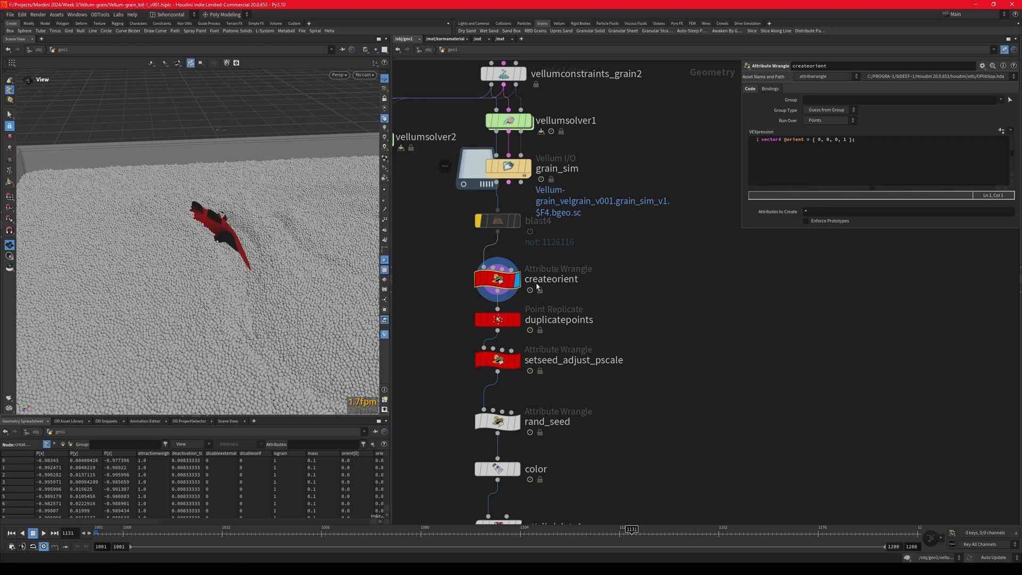
pyautogui.moveTo(499, 320)
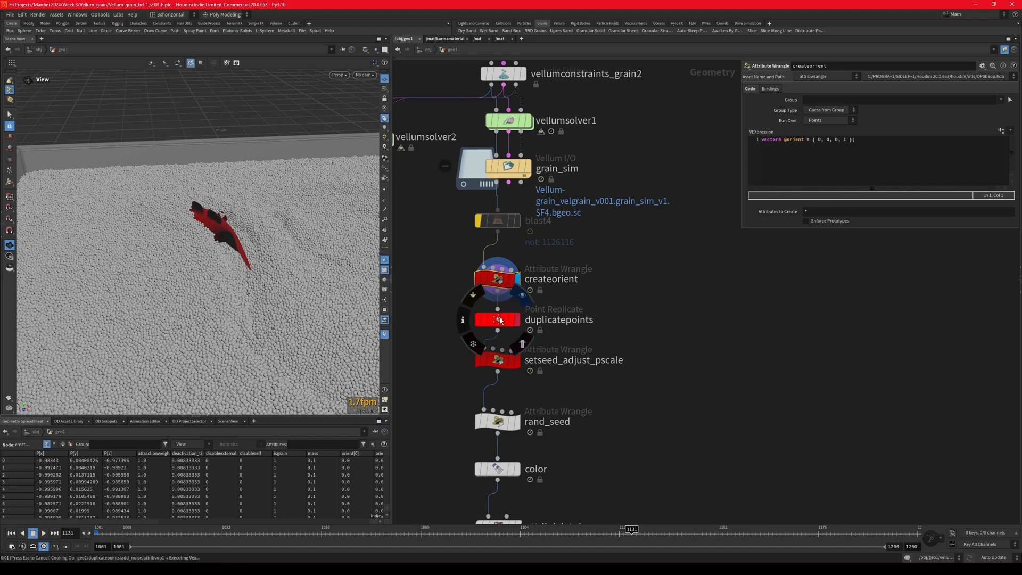
pyautogui.press('r')
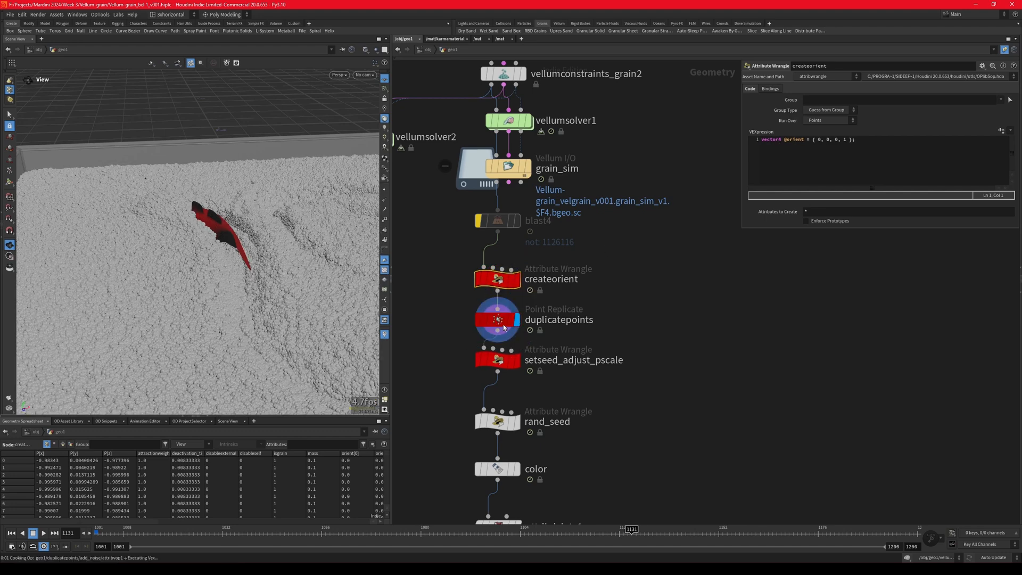
# Step: Set duplicatepoints' points per point to 1 and examine the grains with setseed_adjust_pscale displayed
pyautogui.click(498, 319)
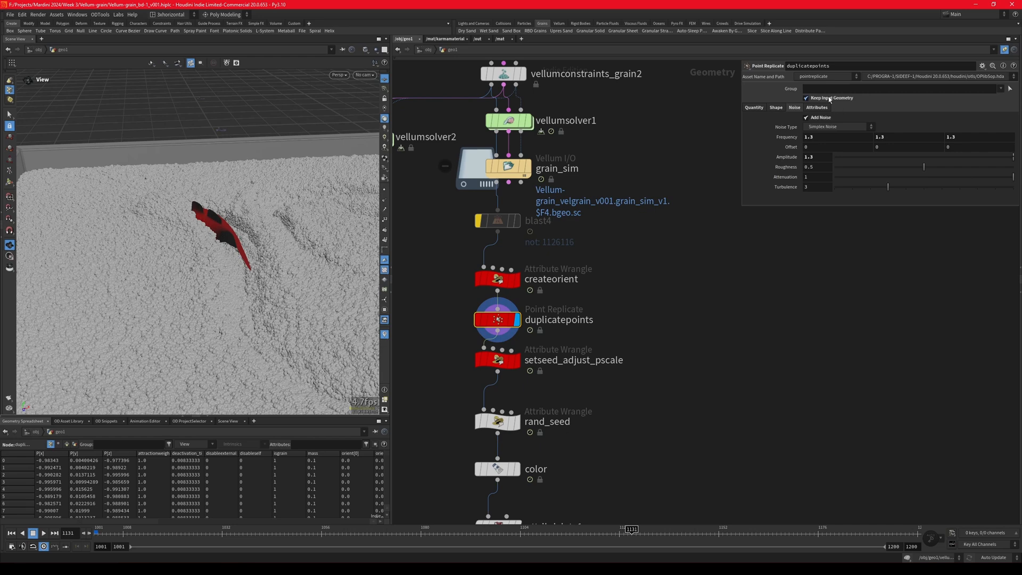
pyautogui.click(751, 108)
pyautogui.doubleClick(823, 119)
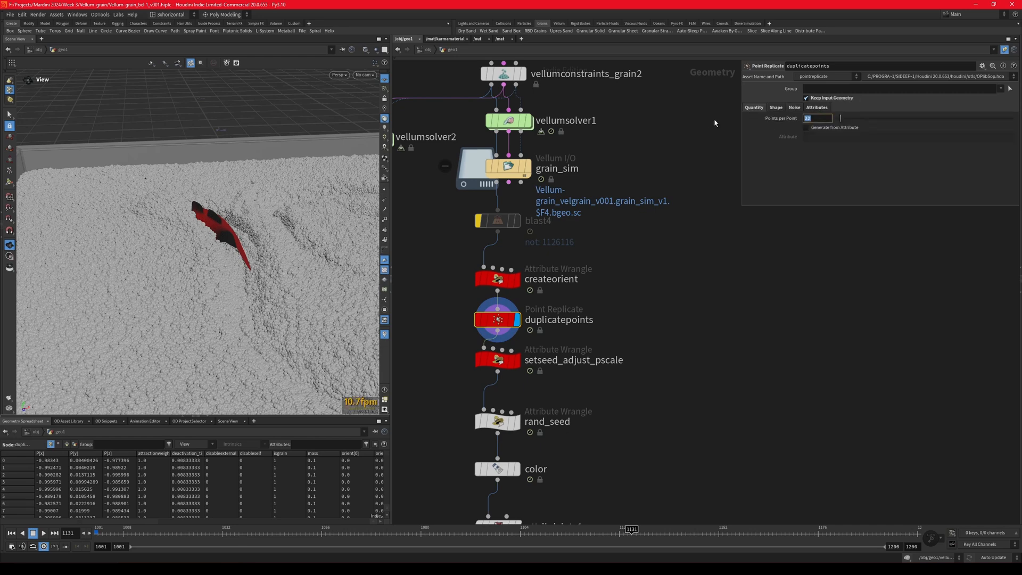
pyautogui.write('1')
pyautogui.press('Return')
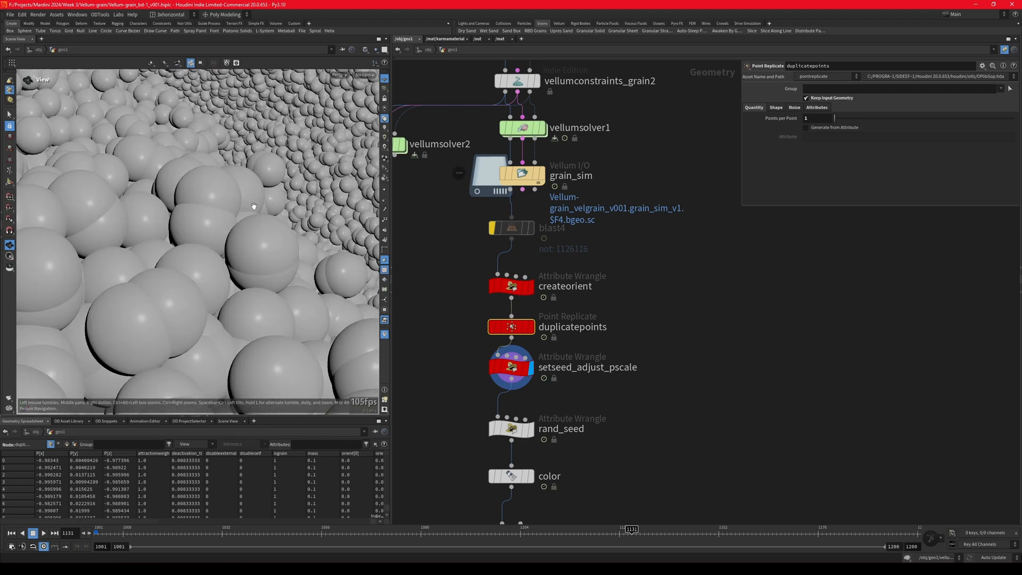
pyautogui.moveTo(254, 206); pyautogui.dragTo(239, 205)
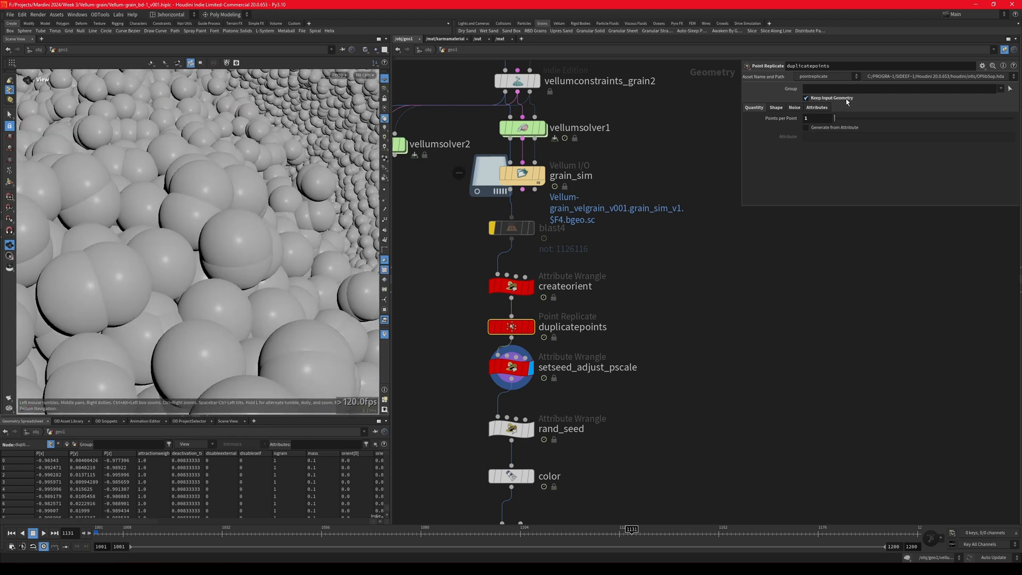
# Step: Save the scene, set duplicatepoints' points per point to 5, and examine the grains from close up
pyautogui.hotkey('ctrl', 's')
pyautogui.moveTo(178, 206); pyautogui.dragTo(139, 222)
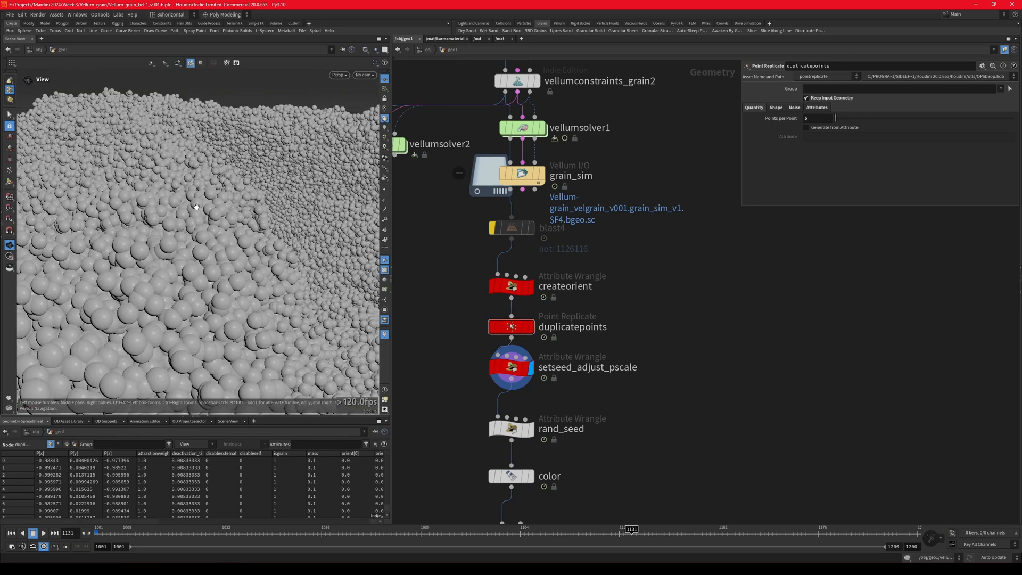
pyautogui.moveTo(186, 224); pyautogui.dragTo(232, 191)
pyautogui.moveTo(151, 220); pyautogui.dragTo(182, 209)
pyautogui.moveTo(183, 209); pyautogui.dragTo(237, 72, button='right')
pyautogui.moveTo(237, 71); pyautogui.dragTo(258, 191)
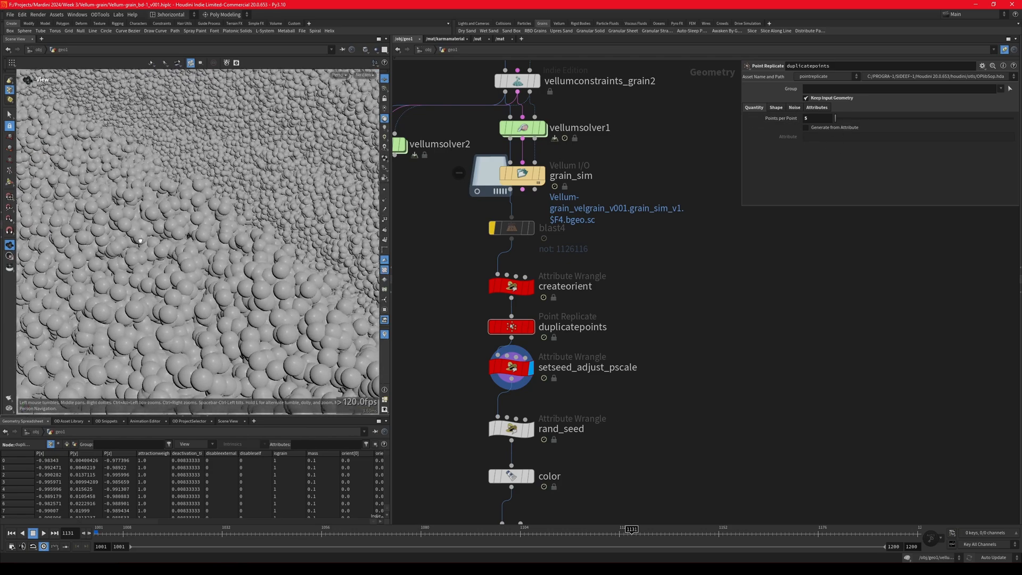
pyautogui.moveTo(258, 190); pyautogui.dragTo(179, 235, button='right')
# Step: Inspect setseed_adjust_pscale's seed and pscale expression, and set duplicatepoints' points per point to 15
pyautogui.moveTo(455, 353); pyautogui.dragTo(548, 382)
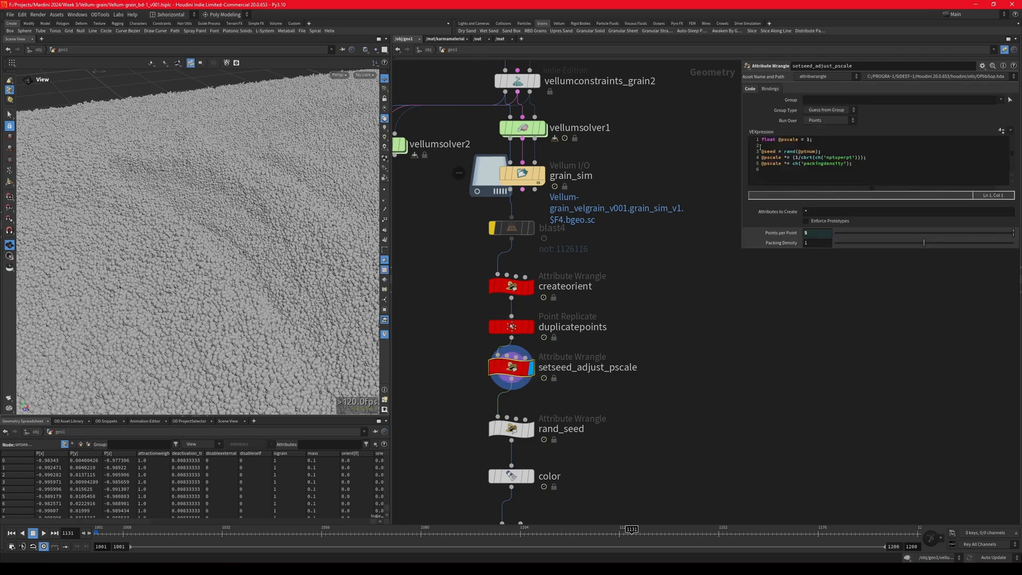
pyautogui.moveTo(88, 304); pyautogui.dragTo(209, 245, button='right')
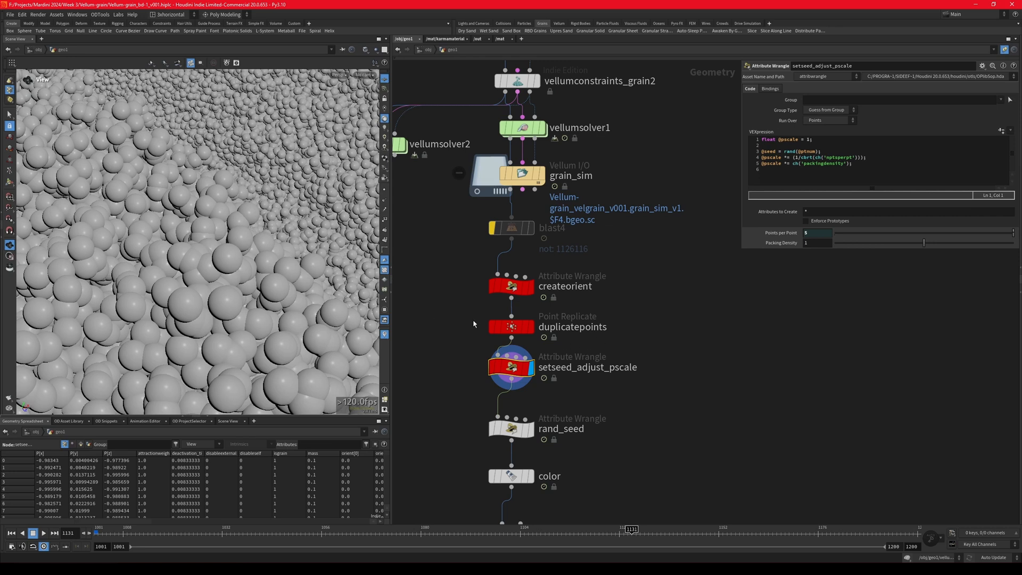
pyautogui.click(514, 326)
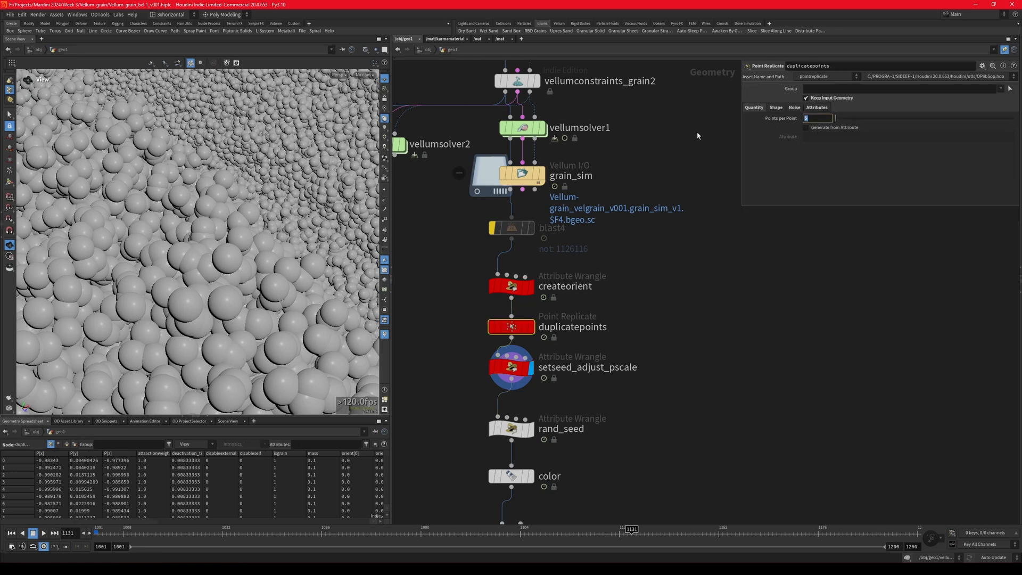
pyautogui.scroll(-10, 230, 249)
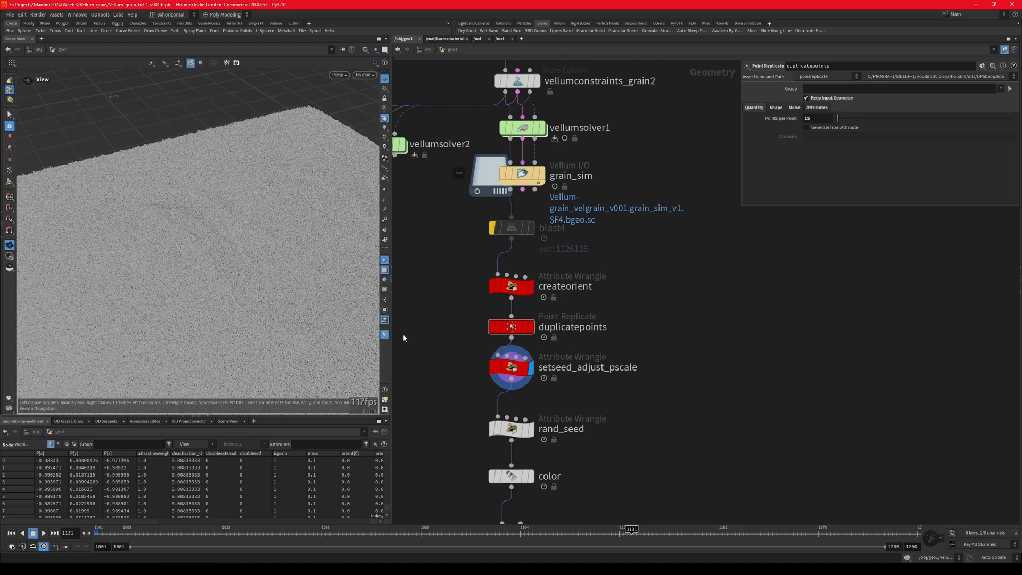
pyautogui.click(531, 476)
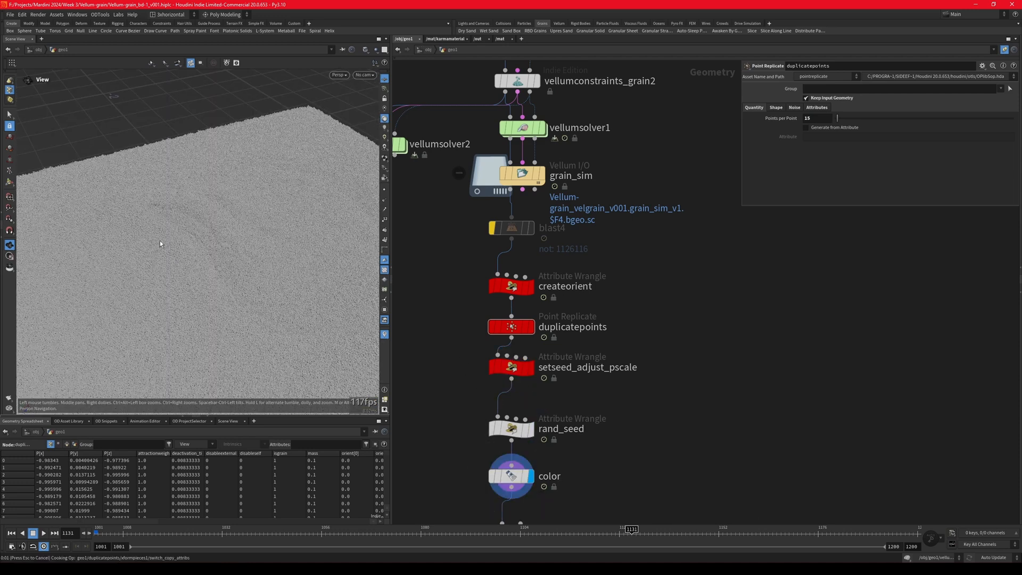
pyautogui.moveTo(467, 418)
pyautogui.mouseDown()
pyautogui.moveTo(586, 449)
pyautogui.moveTo(566, 437)
pyautogui.mouseUp()
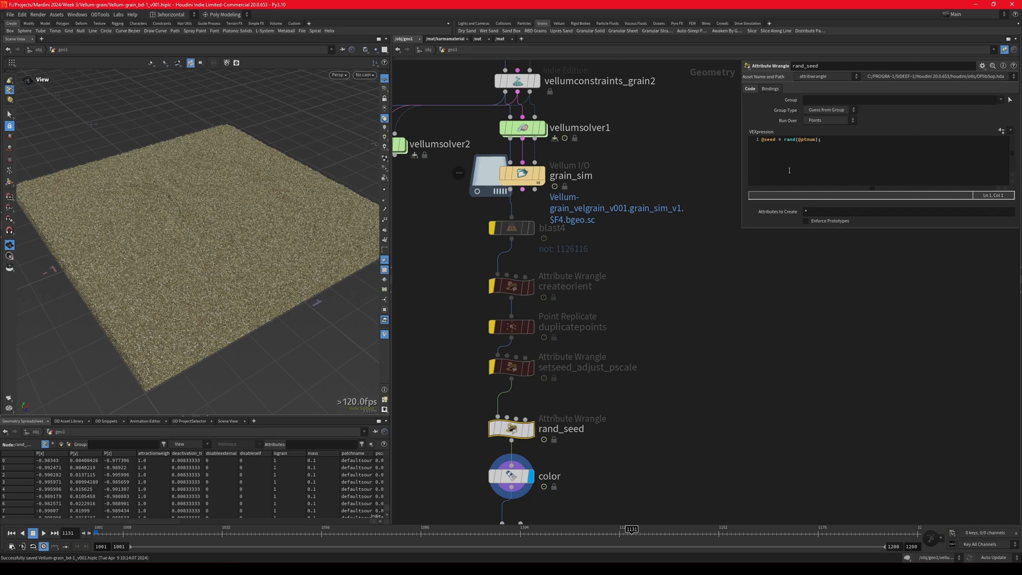
pyautogui.moveTo(777, 141); pyautogui.dragTo(815, 140)
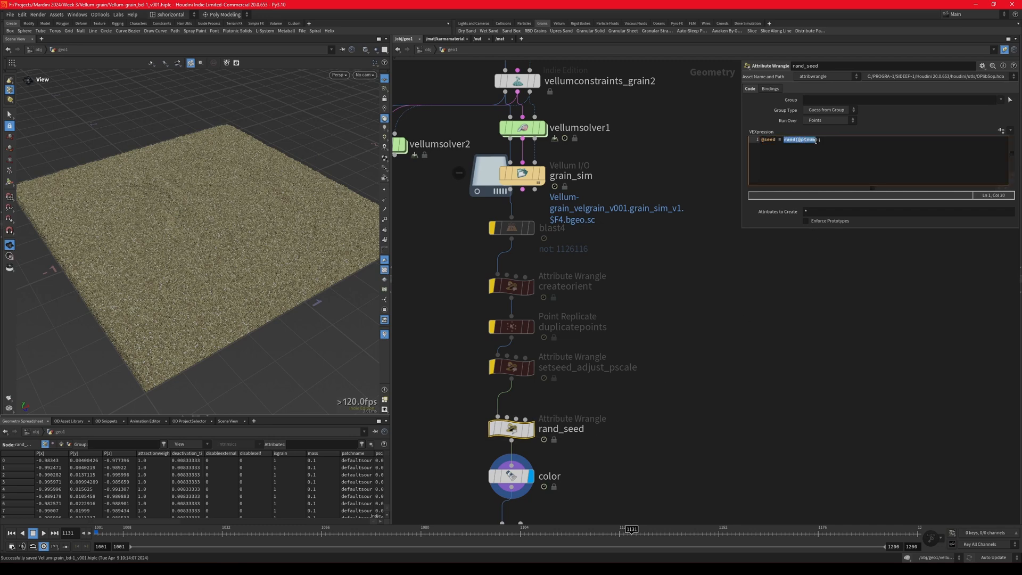
# Step: Inspect the color node's seed-driven attribute ramp and examine the coloured grains up close in the viewport
pyautogui.scroll(-4, 549, 256)
pyautogui.scroll(6, 517, 430)
pyautogui.moveTo(476, 300); pyautogui.dragTo(539, 310)
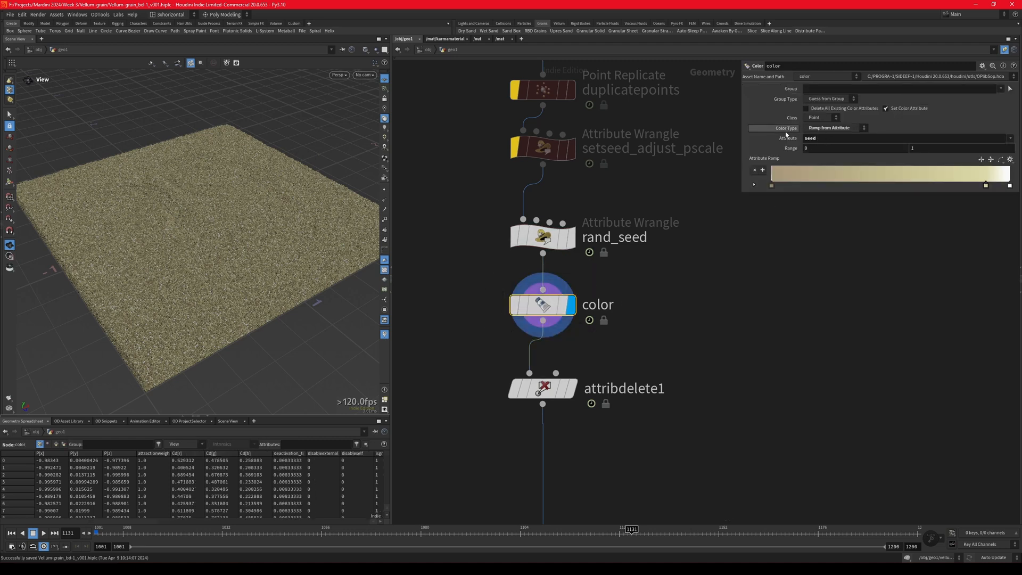
pyautogui.click(1010, 159)
pyautogui.click(990, 235)
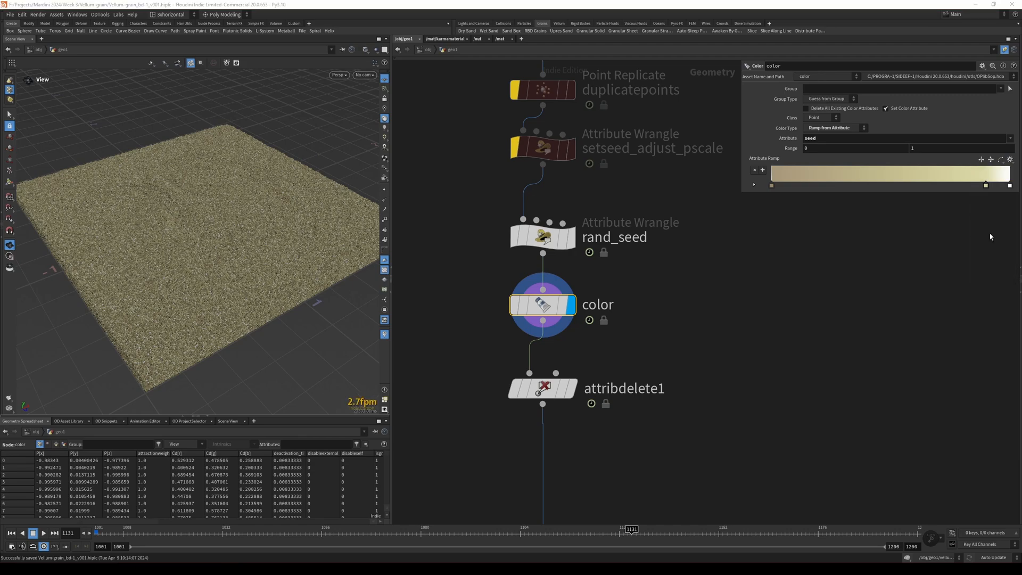
pyautogui.moveTo(147, 237)
pyautogui.mouseDown()
pyautogui.moveTo(253, 222)
pyautogui.moveTo(141, 244)
pyautogui.mouseUp()
pyautogui.moveTo(141, 244); pyautogui.dragTo(203, 251, button='right')
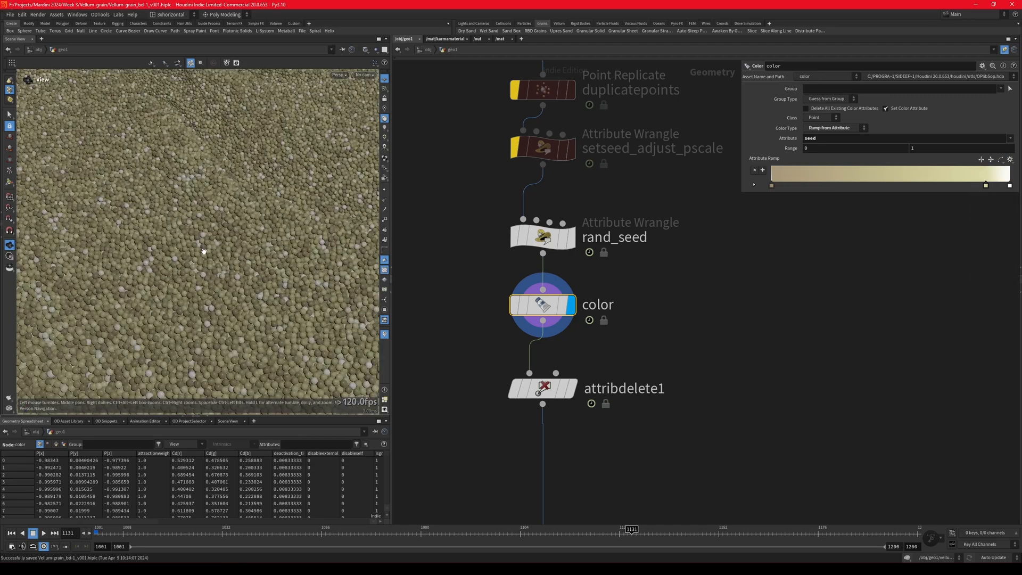
pyautogui.moveTo(202, 251); pyautogui.dragTo(131, 178)
pyautogui.moveTo(131, 178); pyautogui.dragTo(245, 212, button='right')
pyautogui.moveTo(245, 212); pyautogui.dragTo(181, 231)
pyautogui.scroll(-10, 181, 230)
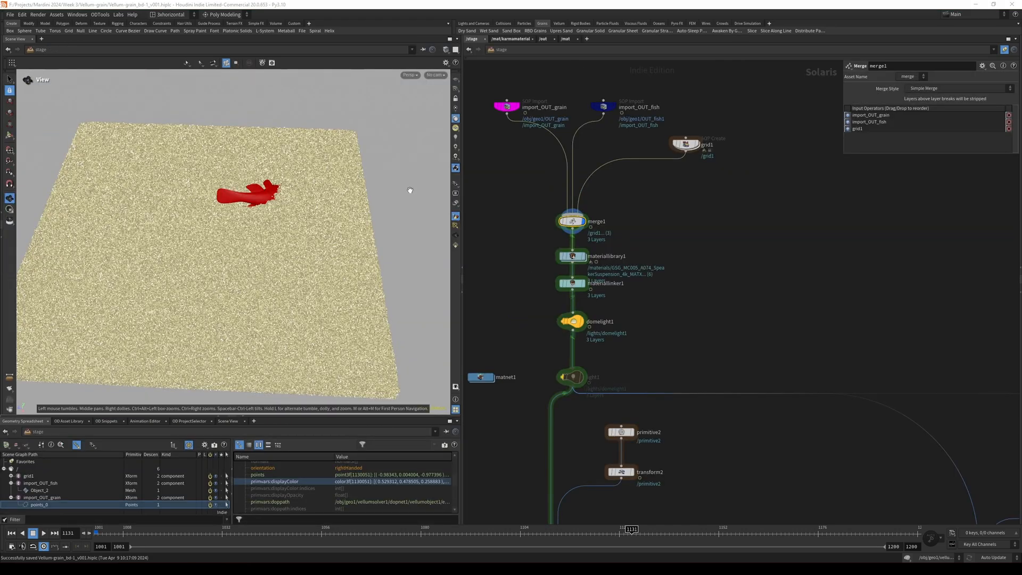
# Step: Inspect import_OUT_grain's SOP path in the Solaris stage, and display import_OUT_fish on its own
pyautogui.moveTo(505, 168); pyautogui.dragTo(538, 297, button='middle')
pyautogui.click(541, 242)
pyautogui.scroll(2, 557, 222)
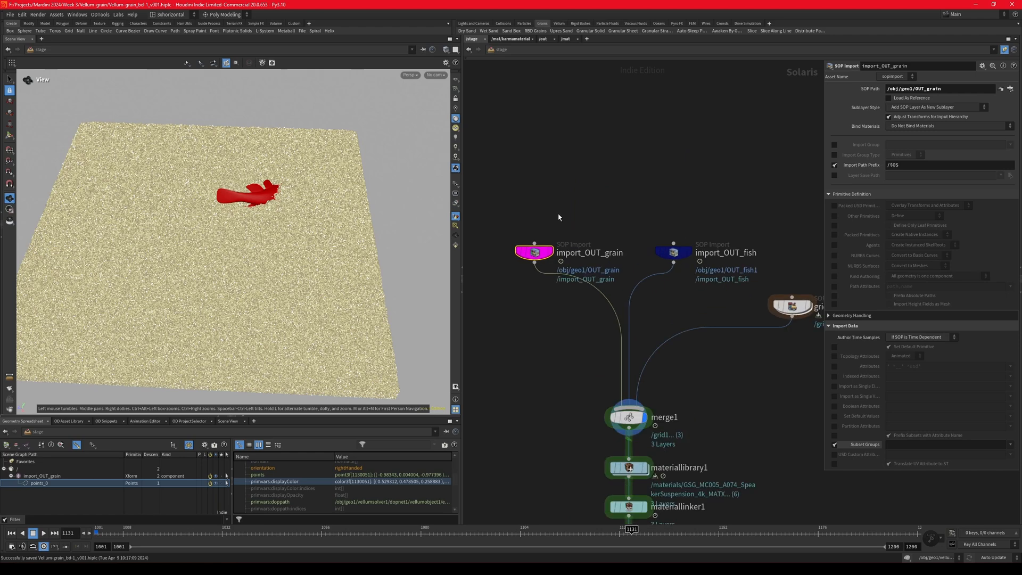
pyautogui.click(690, 253)
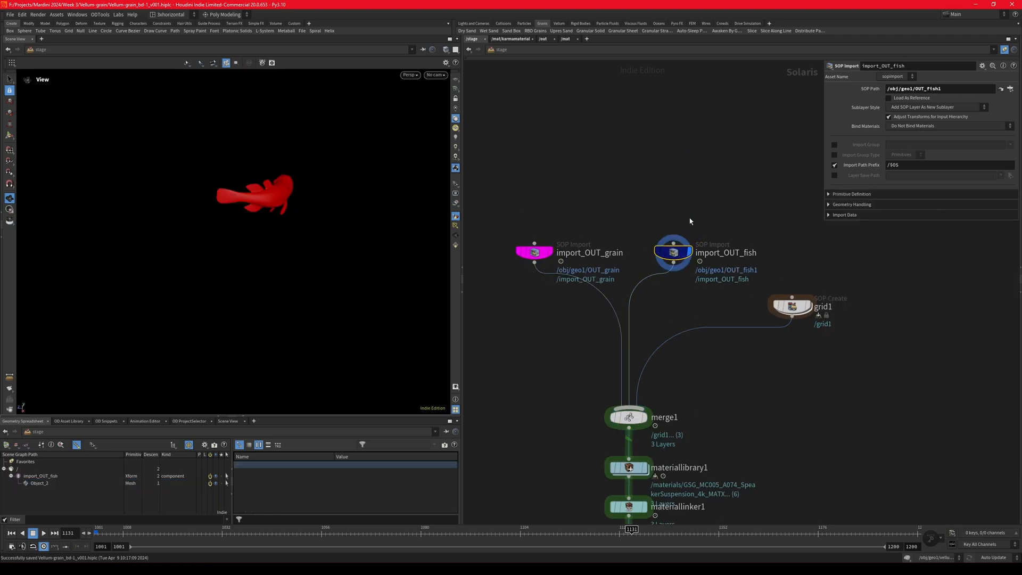
# Step: Inspect the grid1 SOP Create node's settings and open its inner network to view the grid's parameters
pyautogui.scroll(-3, 670, 276)
pyautogui.scroll(3, 664, 279)
pyautogui.click(729, 281)
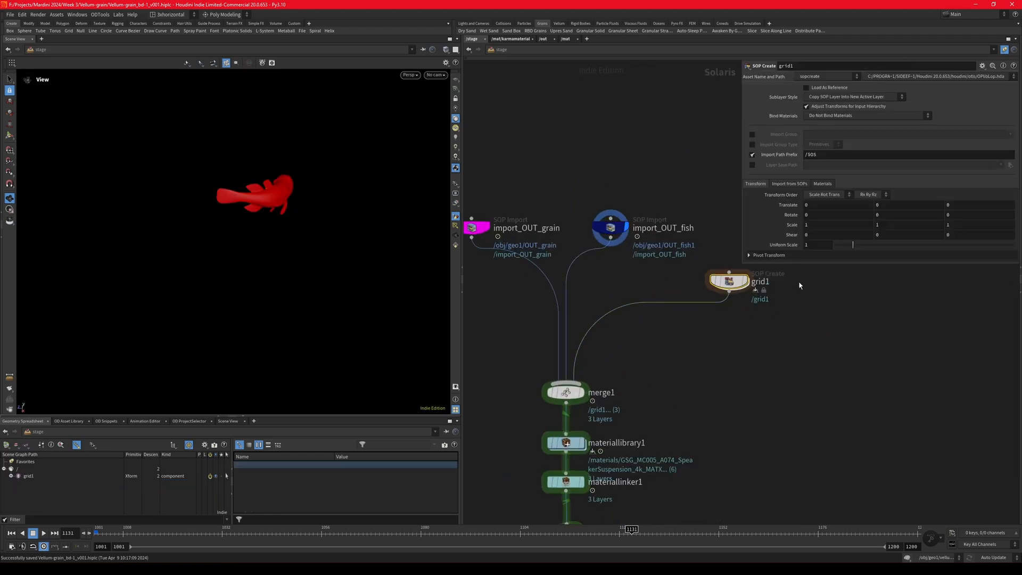
pyautogui.doubleClick(727, 280)
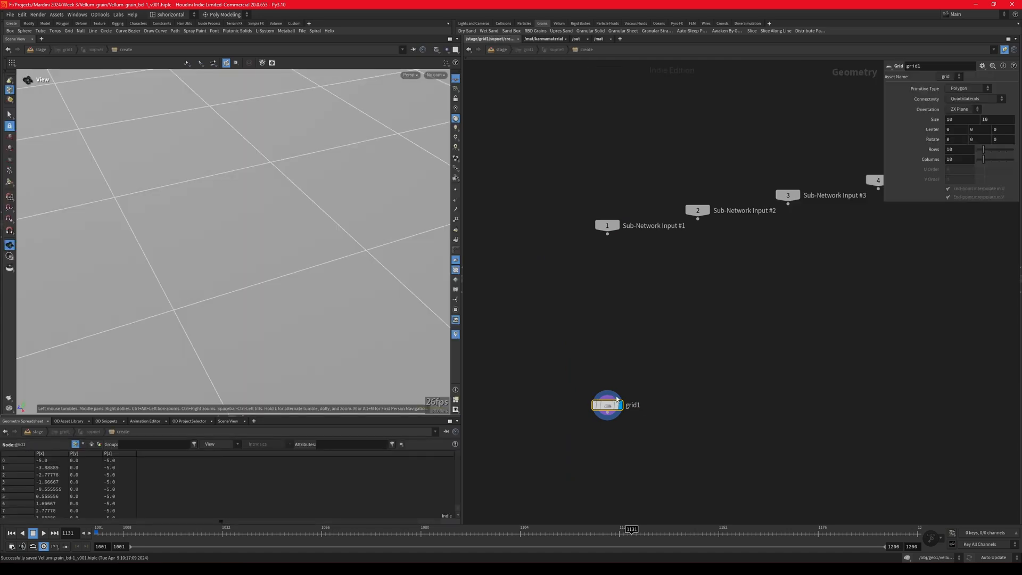
# Step: Return to the stage network and display merge1 to view the grains, fish and grid together
pyautogui.click(502, 50)
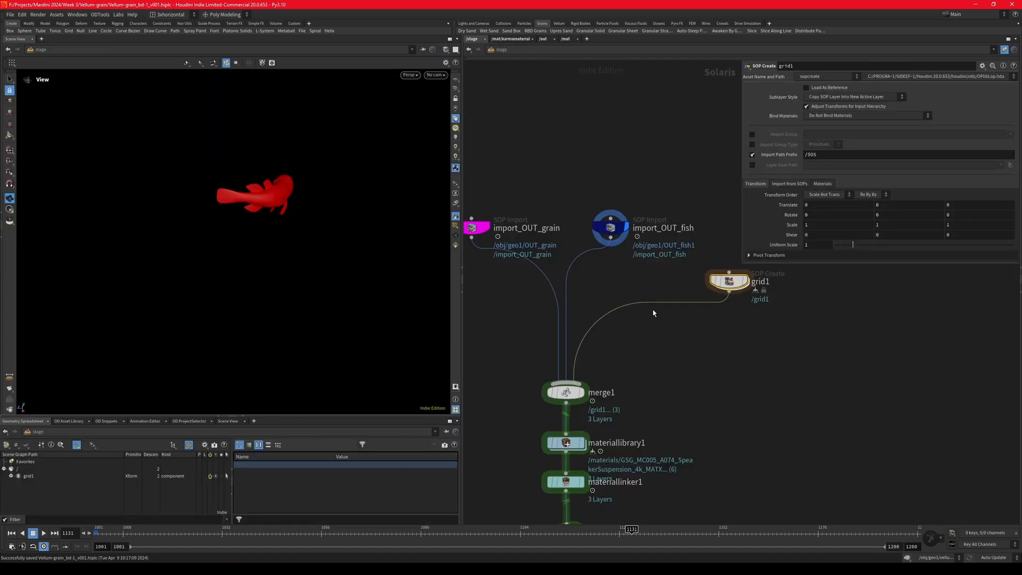
pyautogui.click(576, 375)
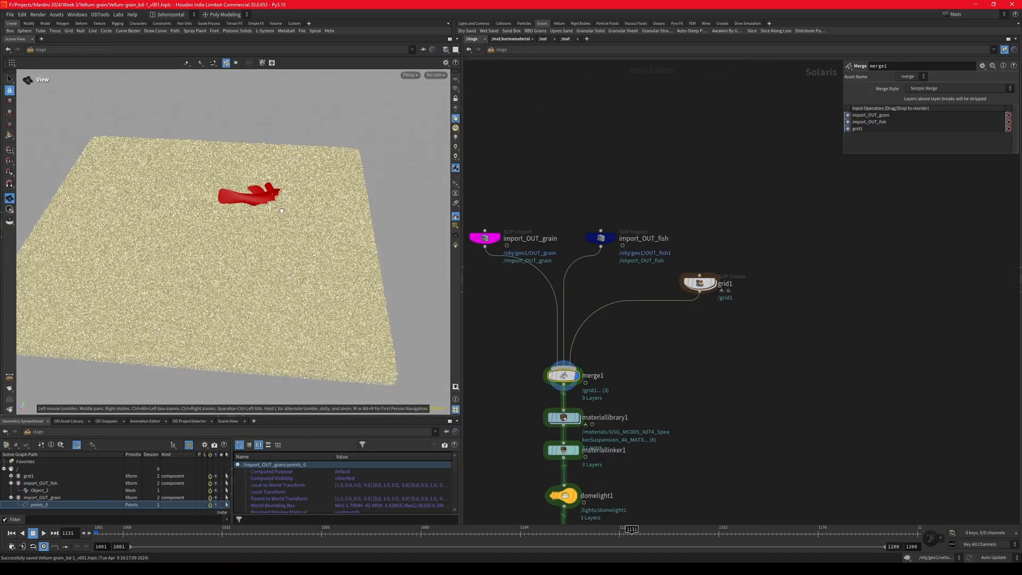
pyautogui.moveTo(260, 190); pyautogui.dragTo(263, 197)
pyautogui.scroll(-5, 616, 282)
pyautogui.scroll(5, 622, 342)
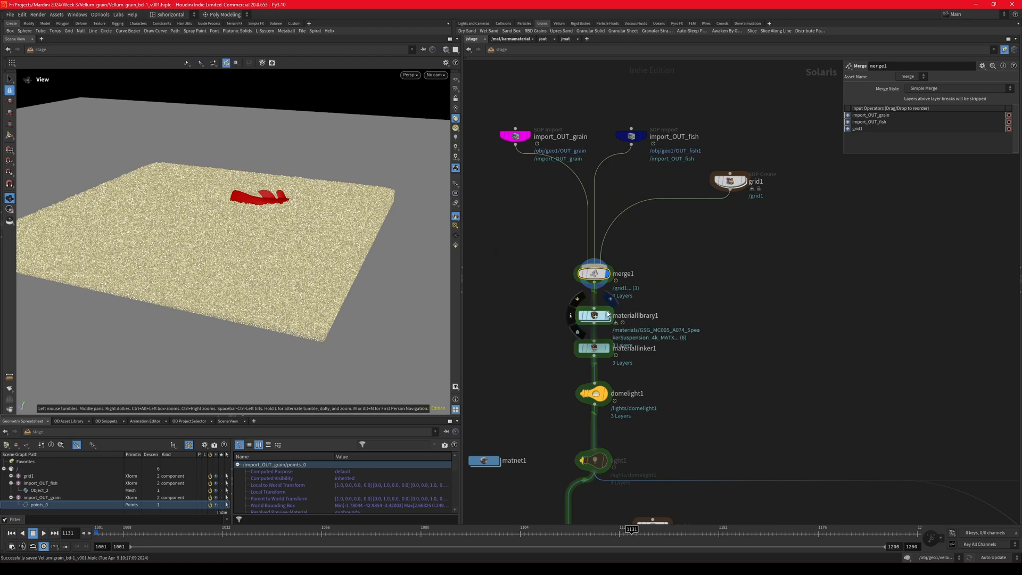
# Step: Display materiallibrary1, inspect its material list, and examine the half-buried fish up close in the viewport
pyautogui.click(609, 319)
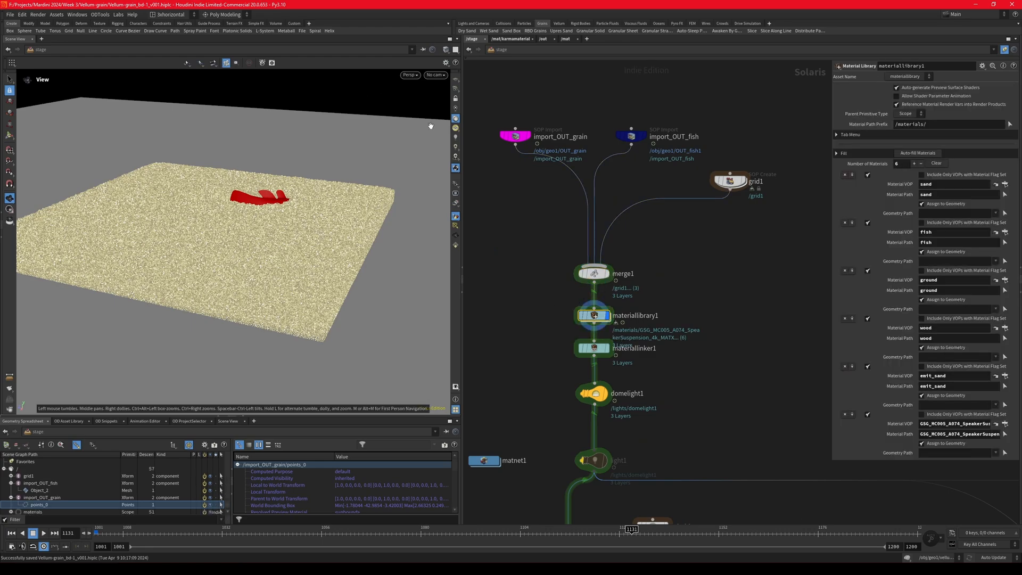
pyautogui.moveTo(238, 201); pyautogui.dragTo(289, 193, button='right')
pyautogui.moveTo(288, 193); pyautogui.dragTo(225, 216)
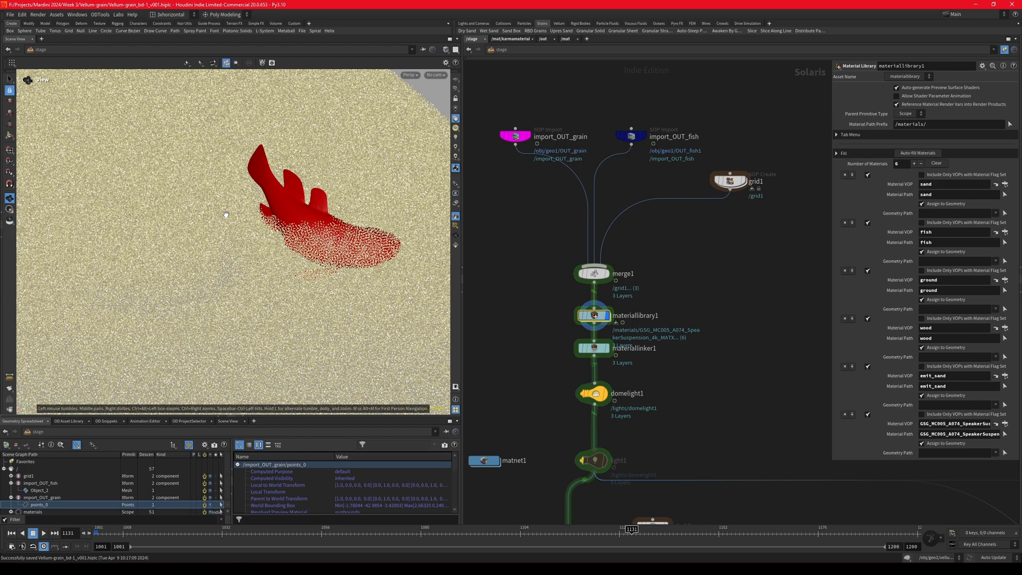
pyautogui.moveTo(229, 224); pyautogui.dragTo(231, 237, button='right')
pyautogui.moveTo(231, 237); pyautogui.dragTo(267, 205)
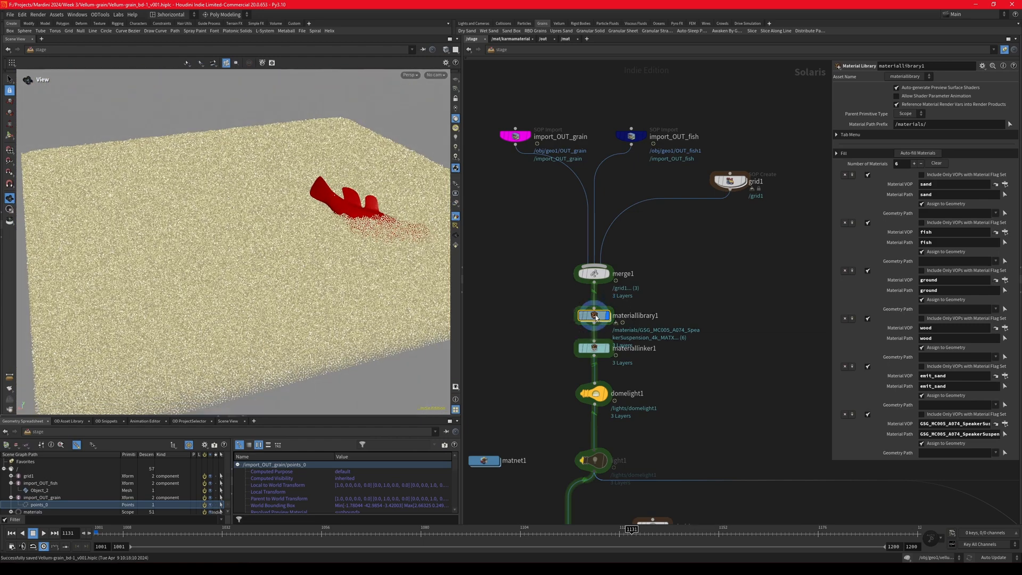
# Step: Open the sand material inside materiallibrary1 and inspect mtlxgeompropvalue1's displayColor geomprop and ramp1's colours
pyautogui.doubleClick(595, 314)
pyautogui.doubleClick(656, 295)
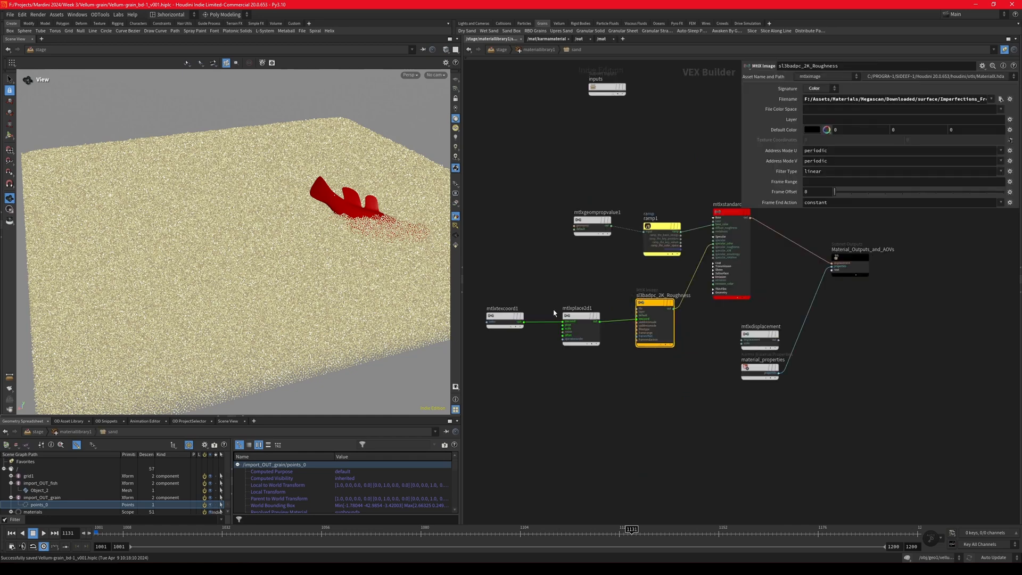
pyautogui.moveTo(554, 311); pyautogui.dragTo(542, 333, button='middle')
pyautogui.scroll(2, 570, 217)
pyautogui.click(582, 250)
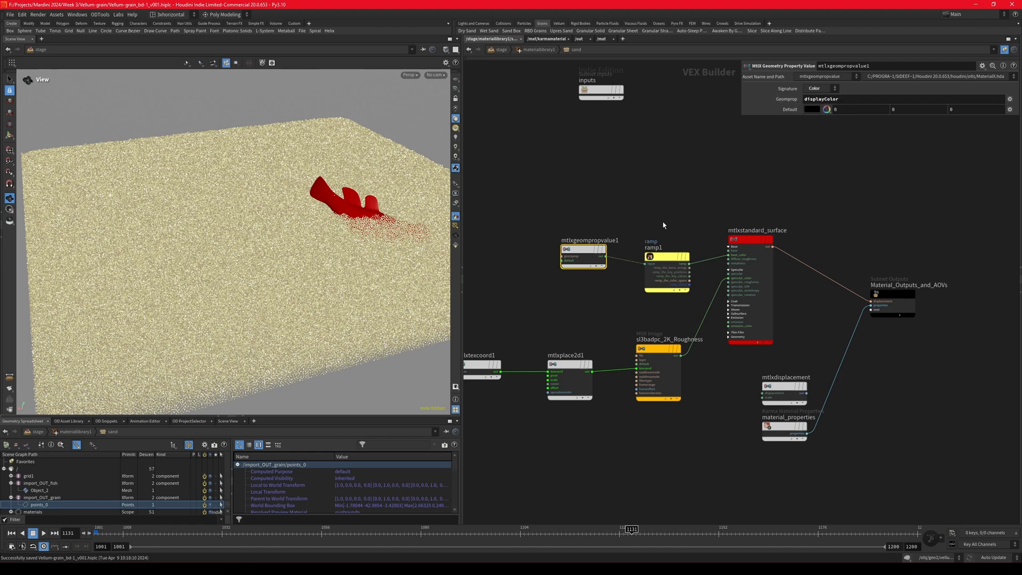
pyautogui.click(669, 259)
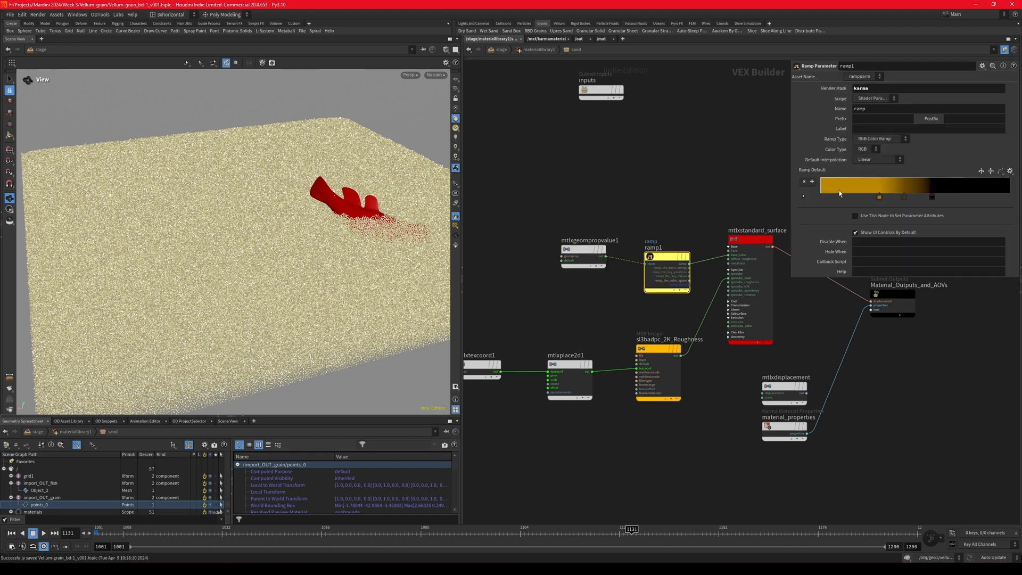
# Step: Inspect the sand material's mtlxstandard_surface parameters and its incoming connections
pyautogui.moveTo(728, 219); pyautogui.dragTo(744, 258)
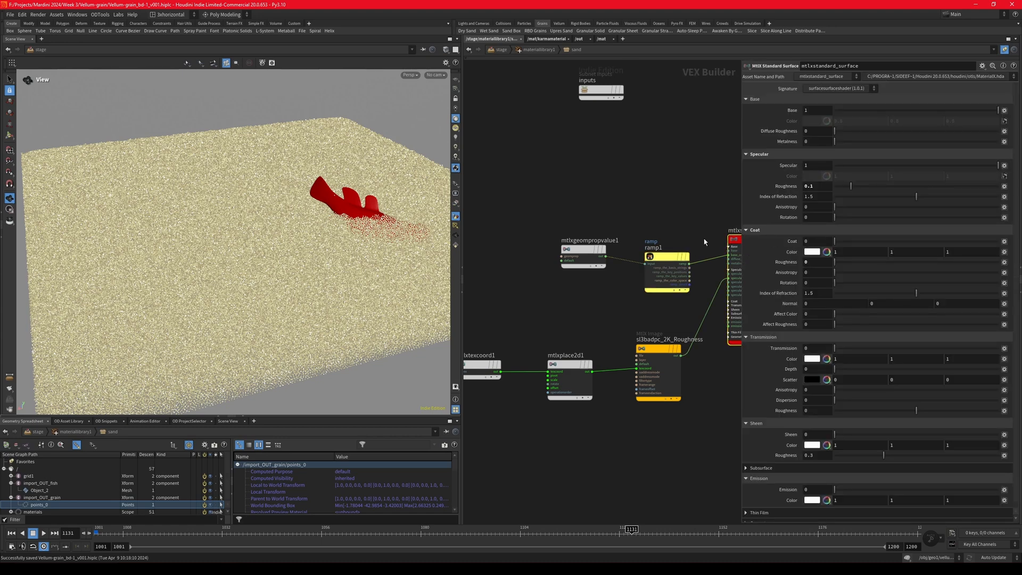
pyautogui.moveTo(704, 241); pyautogui.dragTo(572, 227, button='middle')
pyautogui.scroll(2, 580, 229)
pyautogui.moveTo(603, 180); pyautogui.dragTo(620, 295)
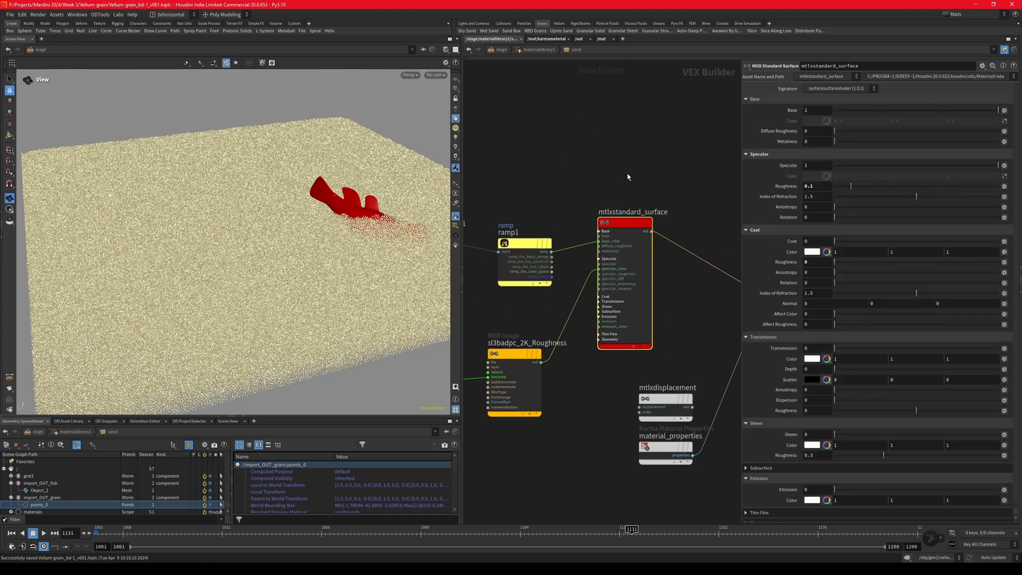
pyautogui.scroll(-4, 677, 229)
pyautogui.scroll(2, 574, 274)
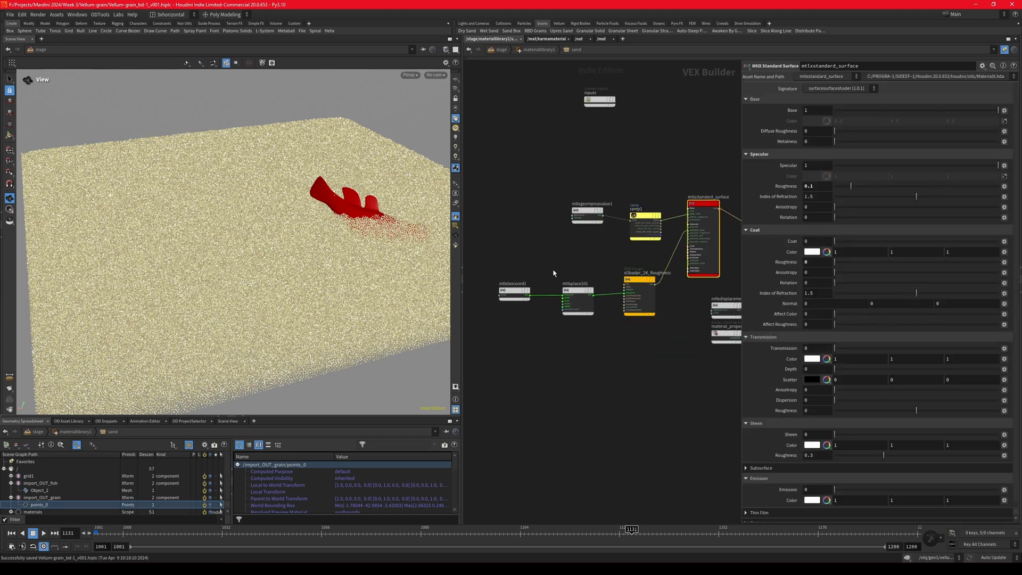
# Step: Inspect the sl3badpc_2K_Roughness image node and the texture placement nodes feeding it
pyautogui.click(637, 286)
pyautogui.scroll(2, 638, 286)
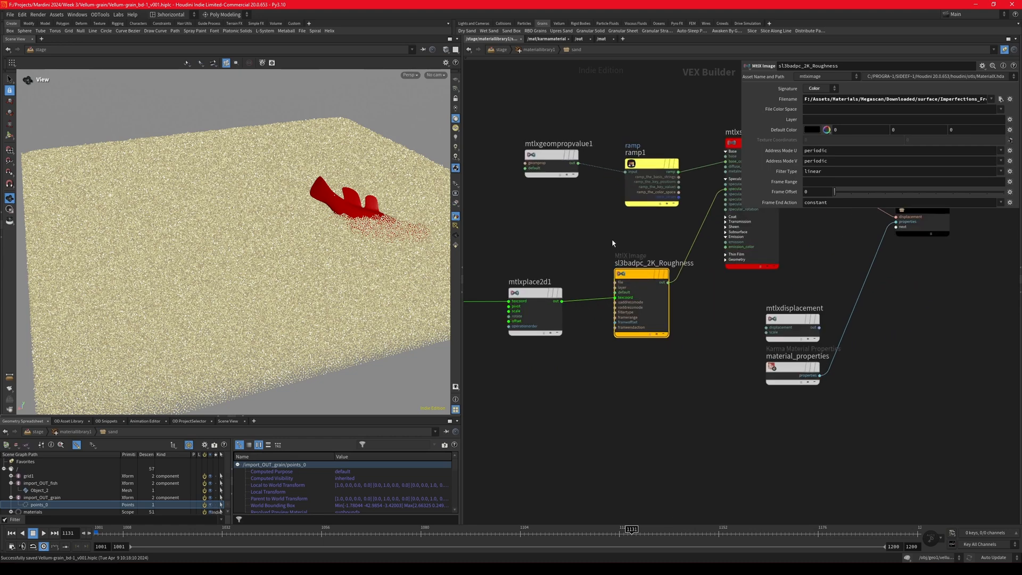
pyautogui.scroll(-2, 644, 286)
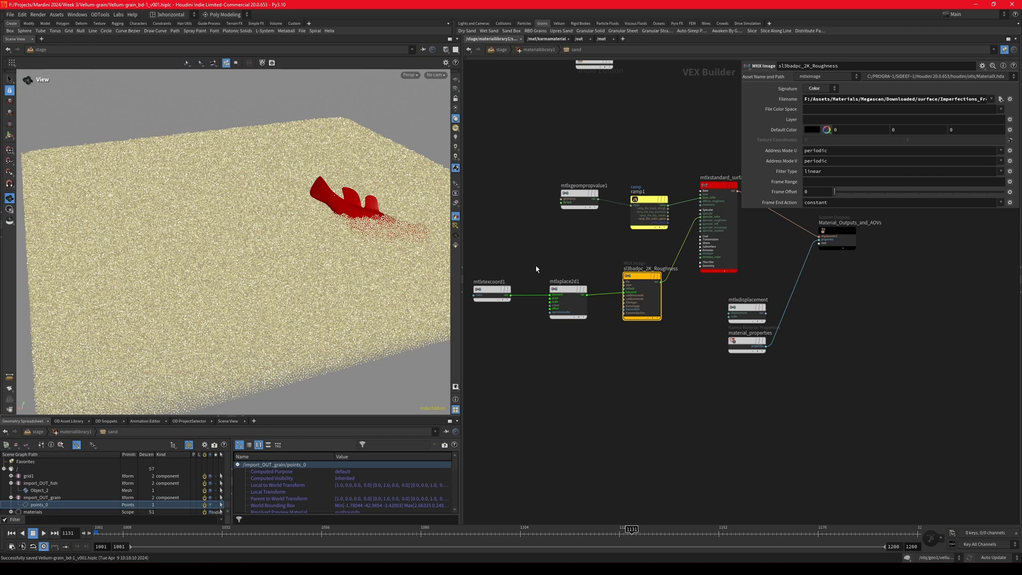
# Step: Return to the stage and preview the domelight1 lighting on the grains with the Karma viewport renderer
pyautogui.click(509, 50)
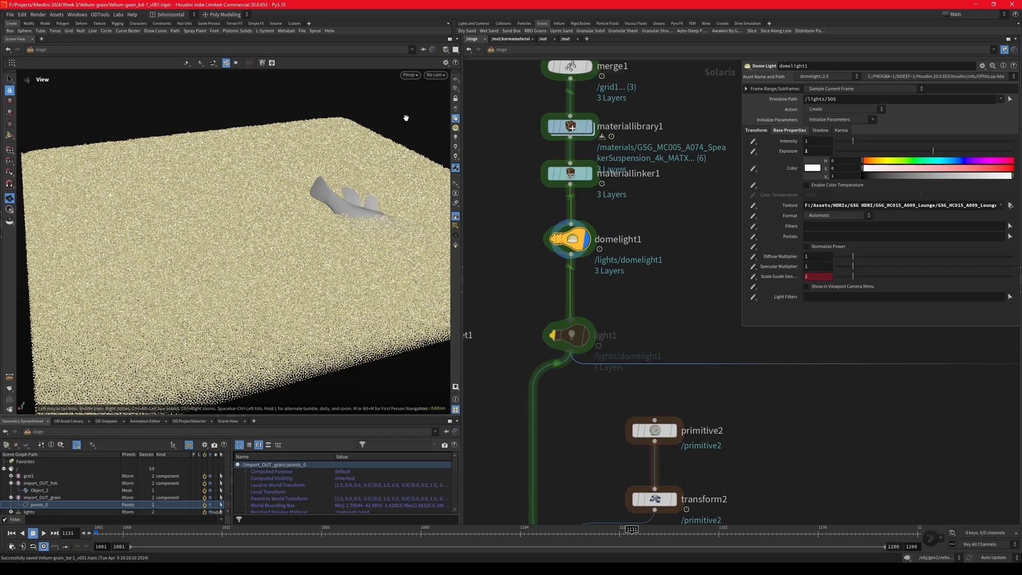
pyautogui.click(410, 75)
pyautogui.click(427, 120)
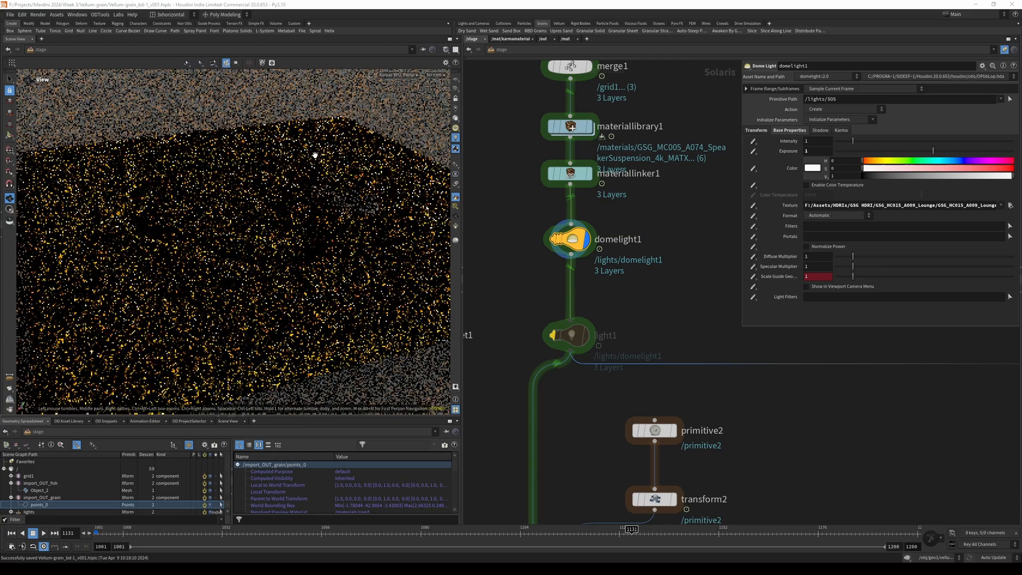
pyautogui.scroll(-5, 315, 154)
pyautogui.moveTo(258, 216); pyautogui.dragTo(322, 206)
pyautogui.moveTo(322, 206); pyautogui.dragTo(410, 205, button='right')
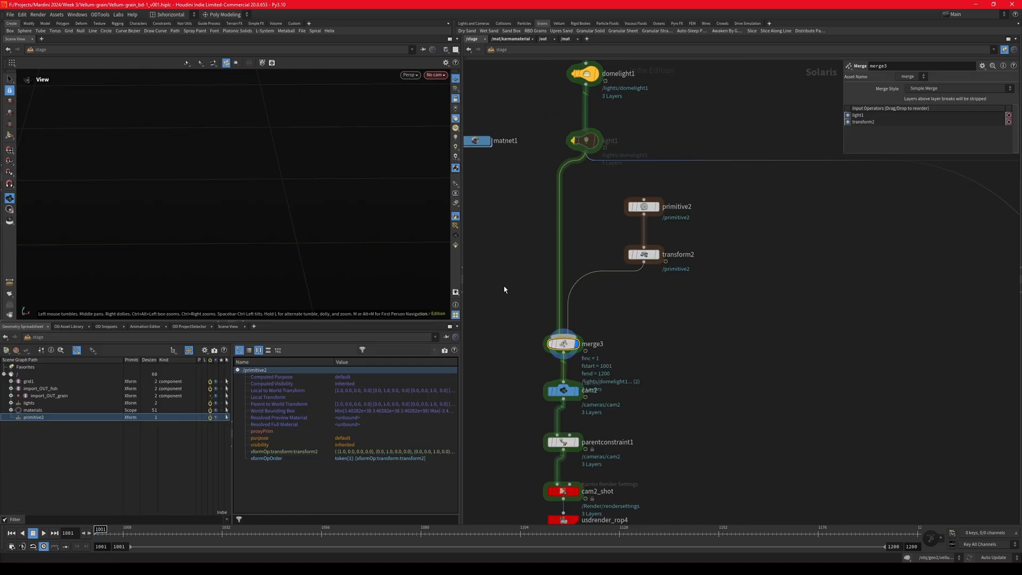
# Step: Inspect parentconstraint1's source and target, and the primitive2 and transform2 nodes that drive the camera
pyautogui.scroll(-4, 561, 274)
pyautogui.scroll(2, 543, 399)
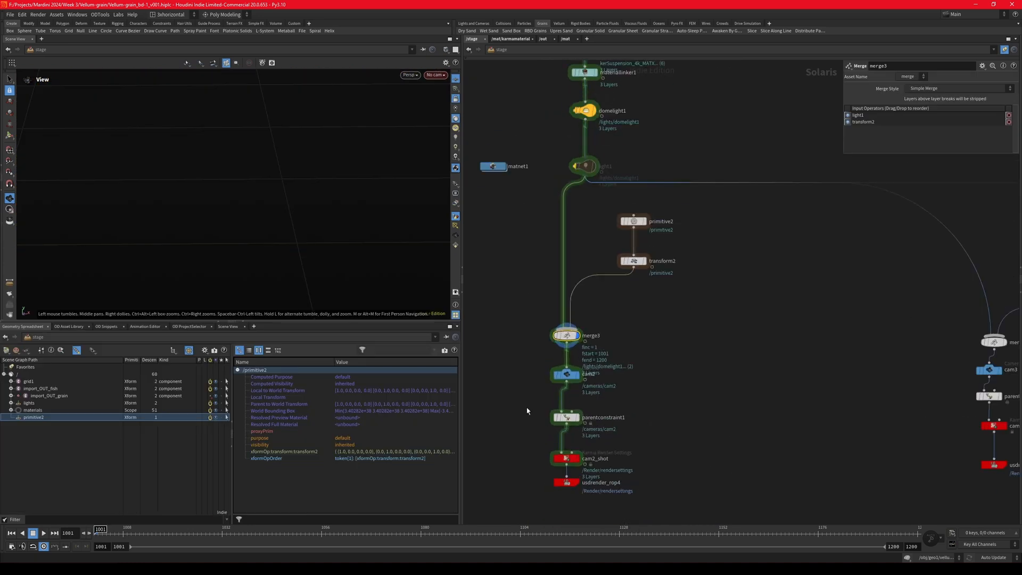
pyautogui.moveTo(526, 408); pyautogui.dragTo(603, 430)
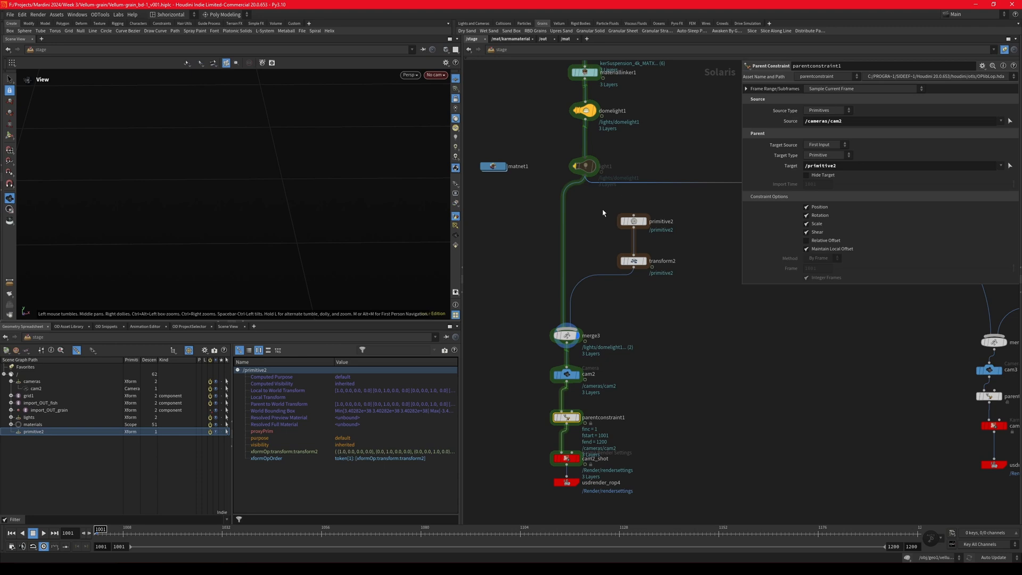
pyautogui.click(633, 220)
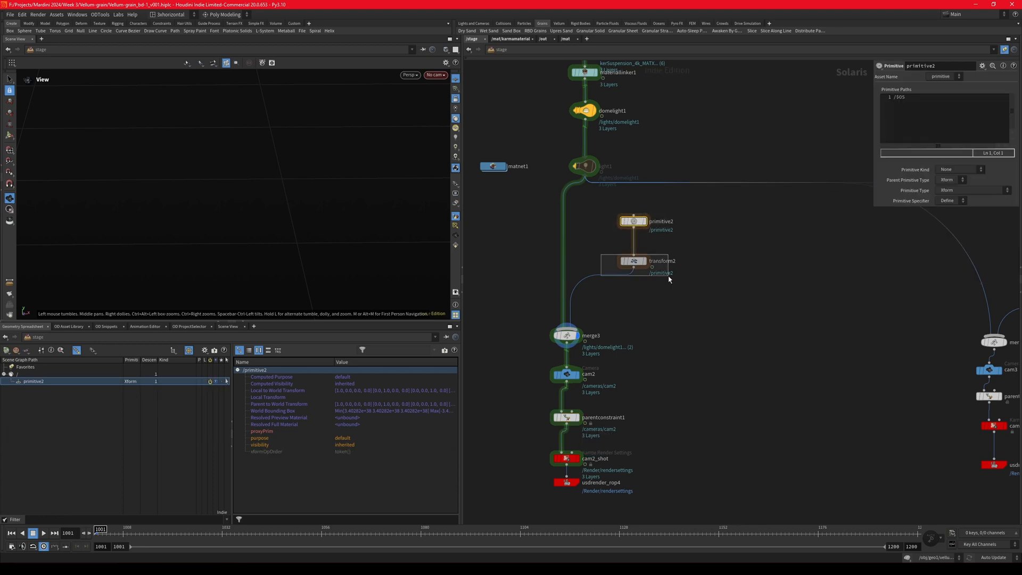
pyautogui.click(636, 261)
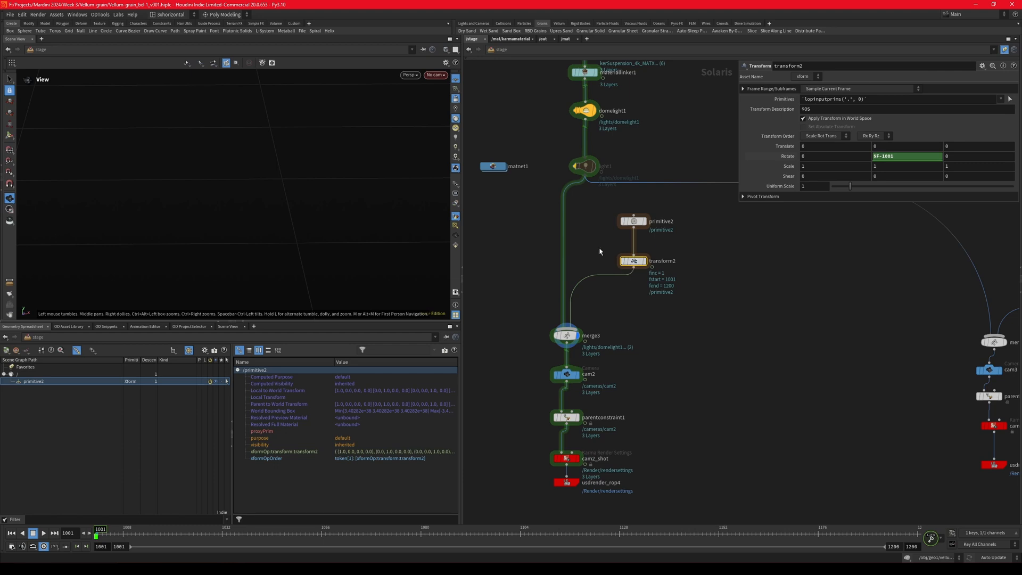
# Step: Display transform2 and play back its Y rotation, rewinding to the first frame and saving the scene
pyautogui.click(645, 261)
pyautogui.press('Return')
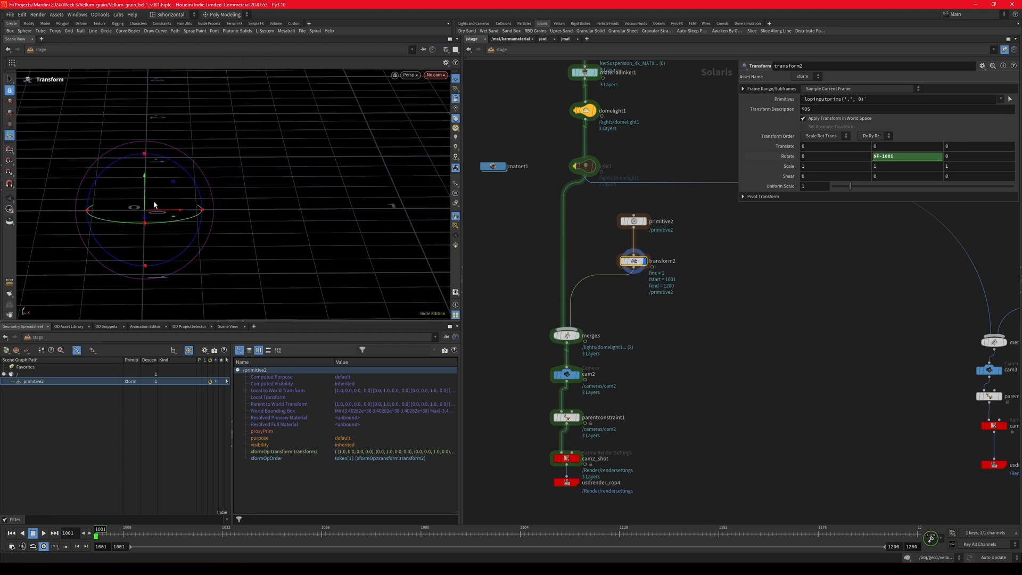
pyautogui.hotkey('space', 'g')
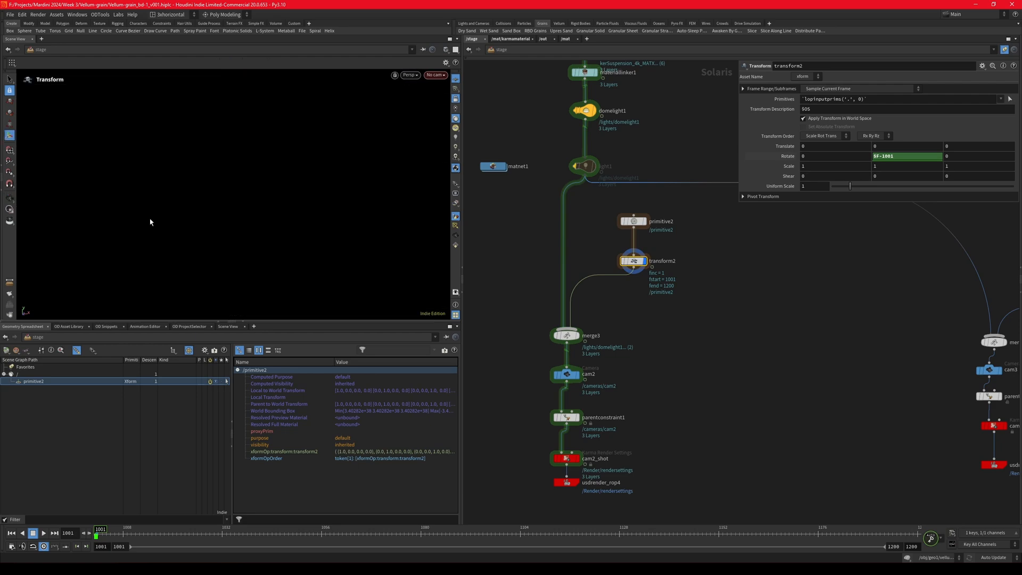
pyautogui.hotkey('space', 'h')
pyautogui.press('Up')
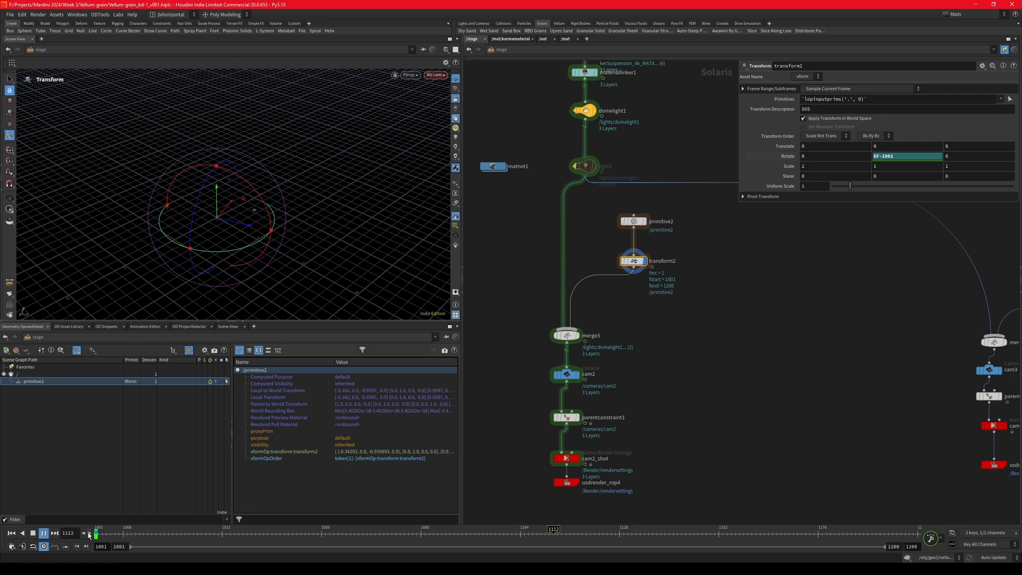
pyautogui.click(13, 534)
pyautogui.hotkey('ctrl', 's')
# Step: Display cam2 and look through /cameras/cam2 in the viewport
pyautogui.click(578, 375)
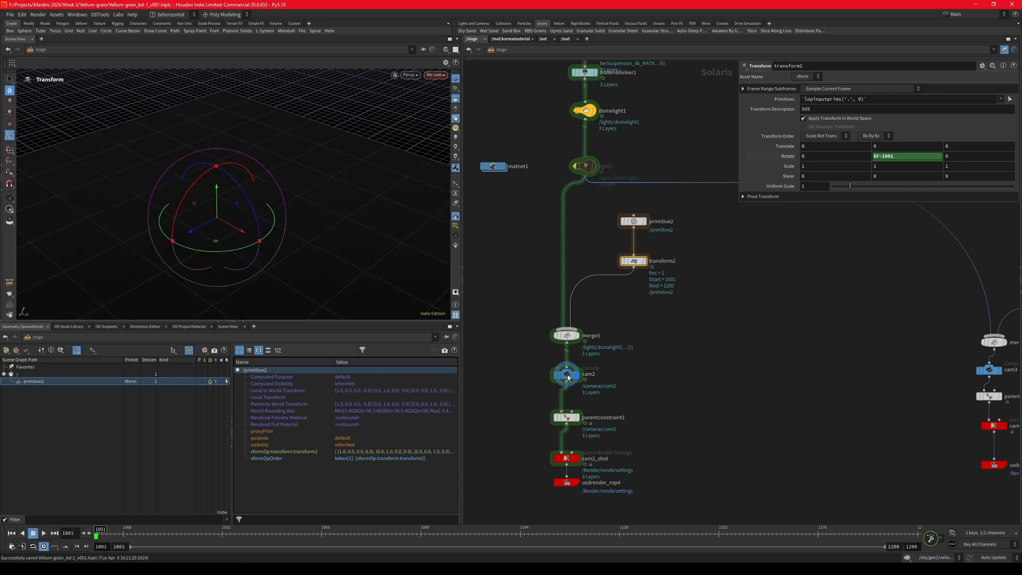
pyautogui.click(432, 75)
pyautogui.click(446, 88)
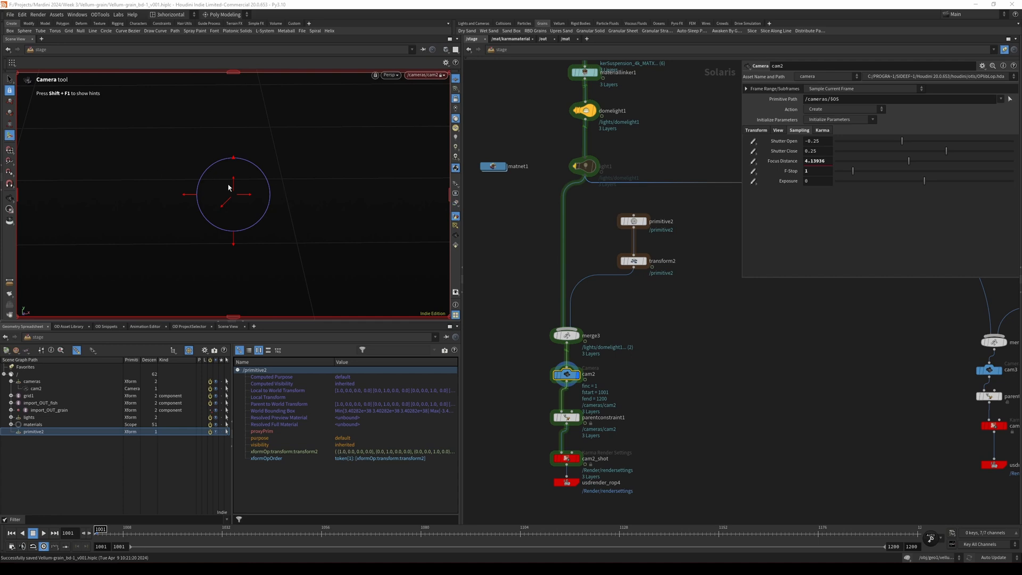
pyautogui.scroll(-3, 470, 302)
pyautogui.scroll(5, 532, 346)
# Step: Display parentconstraint1, check its /primitive2 target, and play the constrained camera animation
pyautogui.click(546, 381)
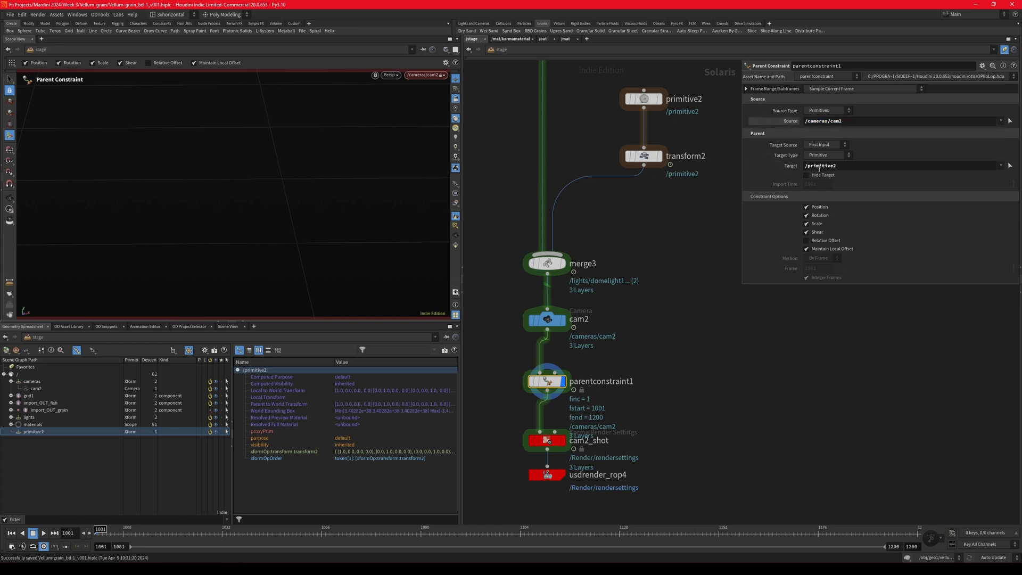
pyautogui.moveTo(839, 166); pyautogui.dragTo(774, 169)
pyautogui.click(774, 168)
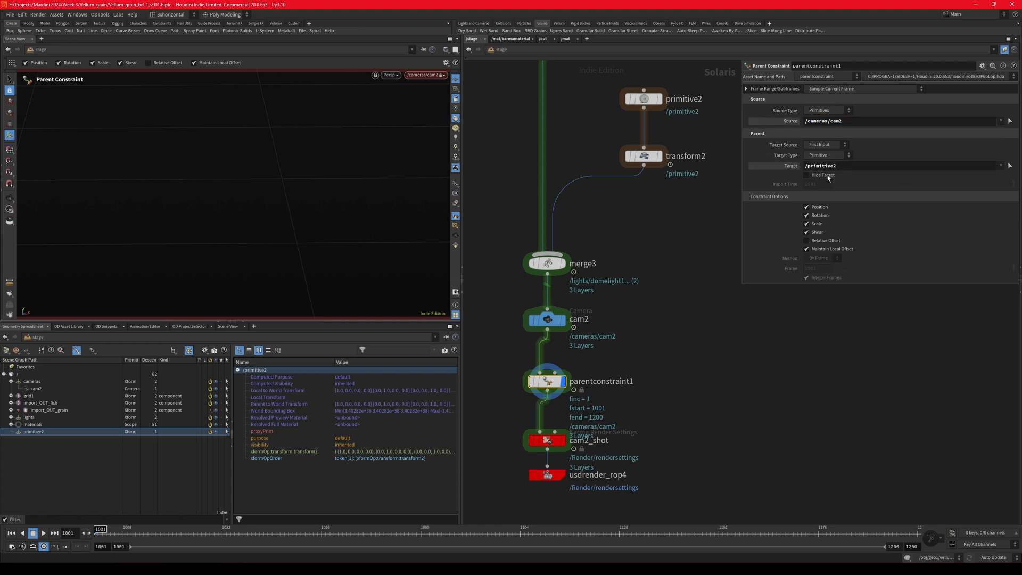
pyautogui.press('Up')
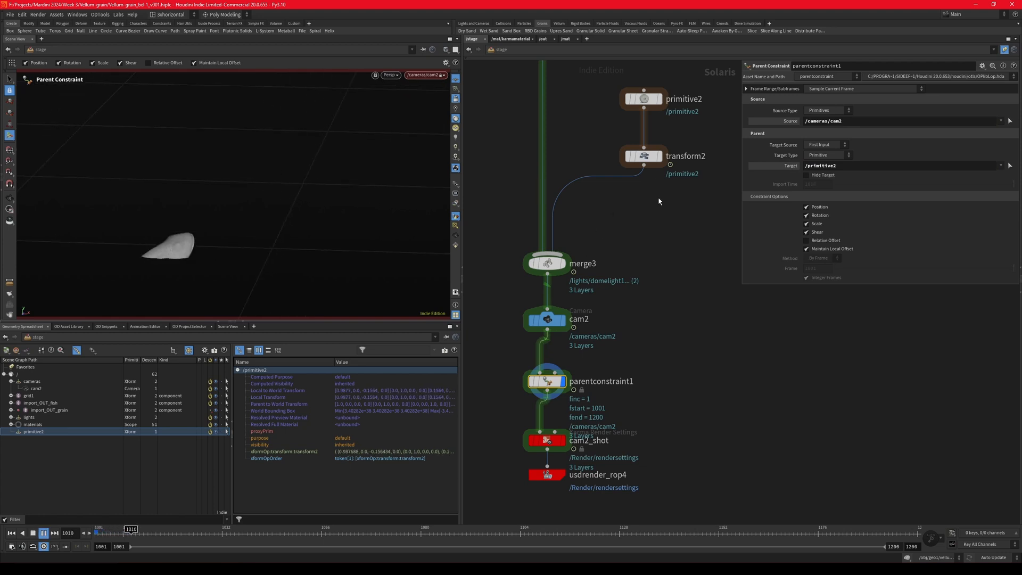
# Step: Inspect transform2's $F-1001 Y rotation expression during playback and stop the animation
pyautogui.moveTo(660, 202); pyautogui.dragTo(595, 155)
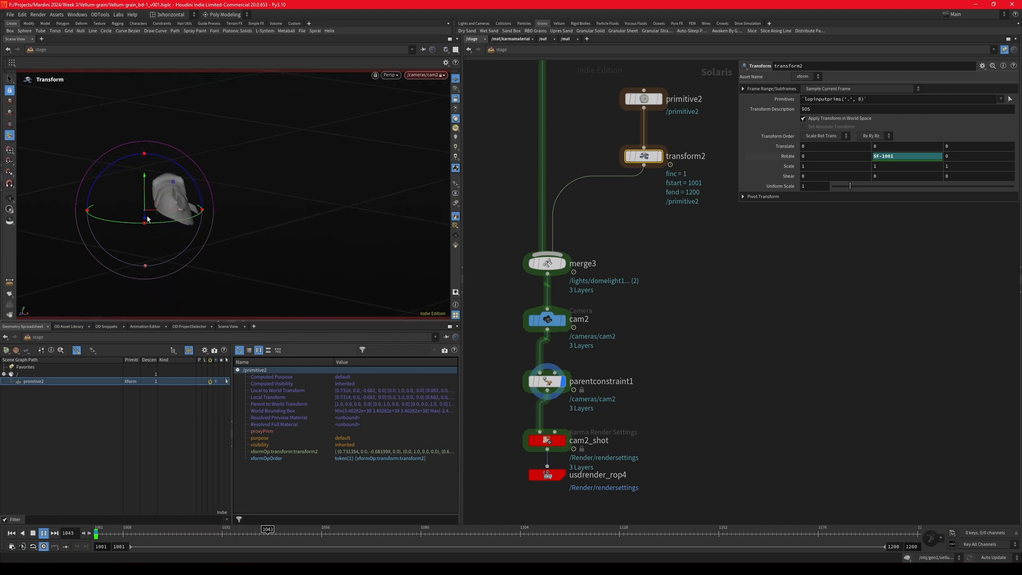
pyautogui.press('Up')
pyautogui.scroll(-5, 556, 341)
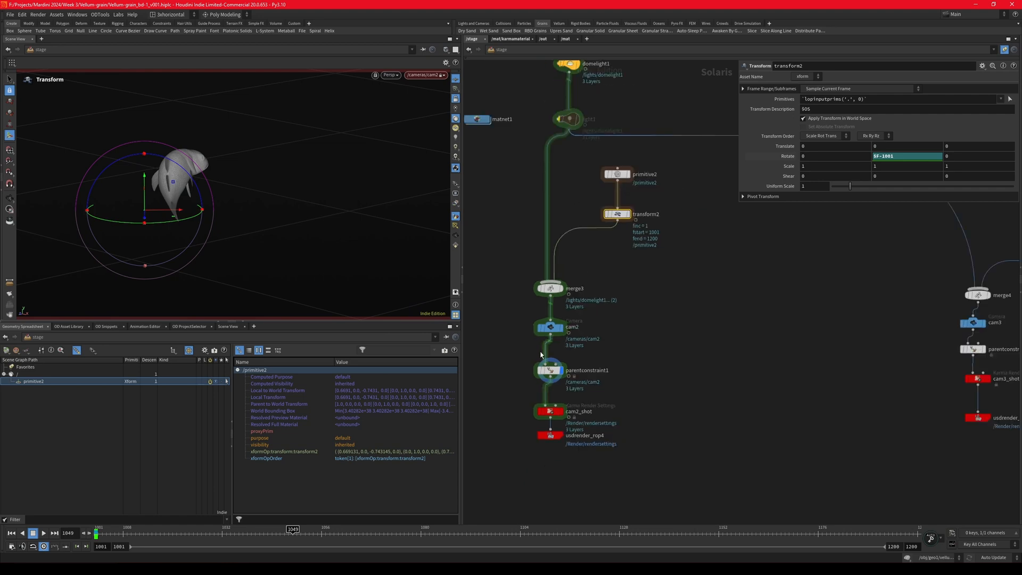
pyautogui.scroll(3, 553, 290)
pyautogui.moveTo(508, 301); pyautogui.dragTo(501, 324, button='middle')
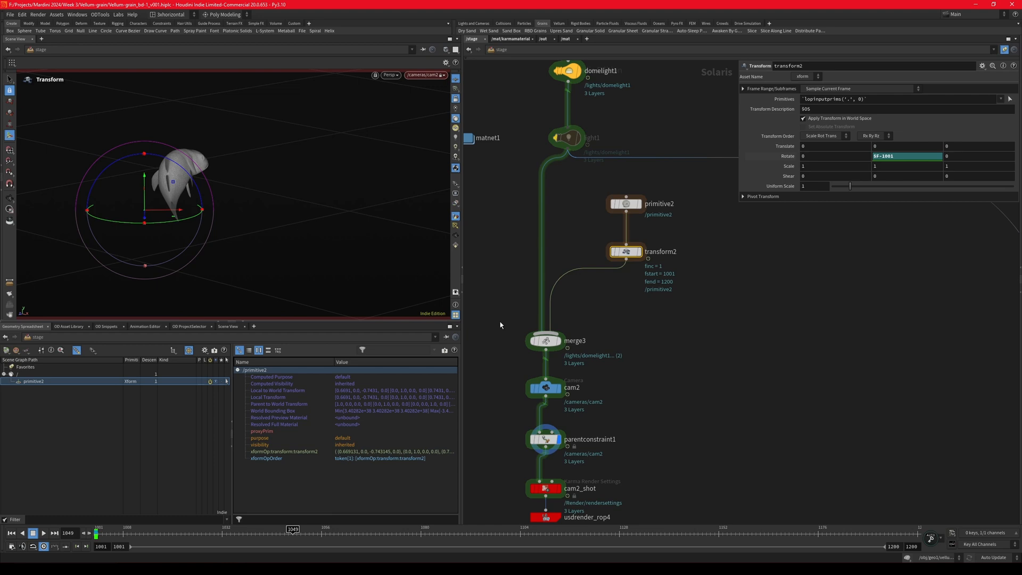
# Step: Try adding a Scene Import (Cameras) node beside the cam2 branch
pyautogui.click(729, 322)
pyautogui.press('Tab')
pyautogui.write('came i')
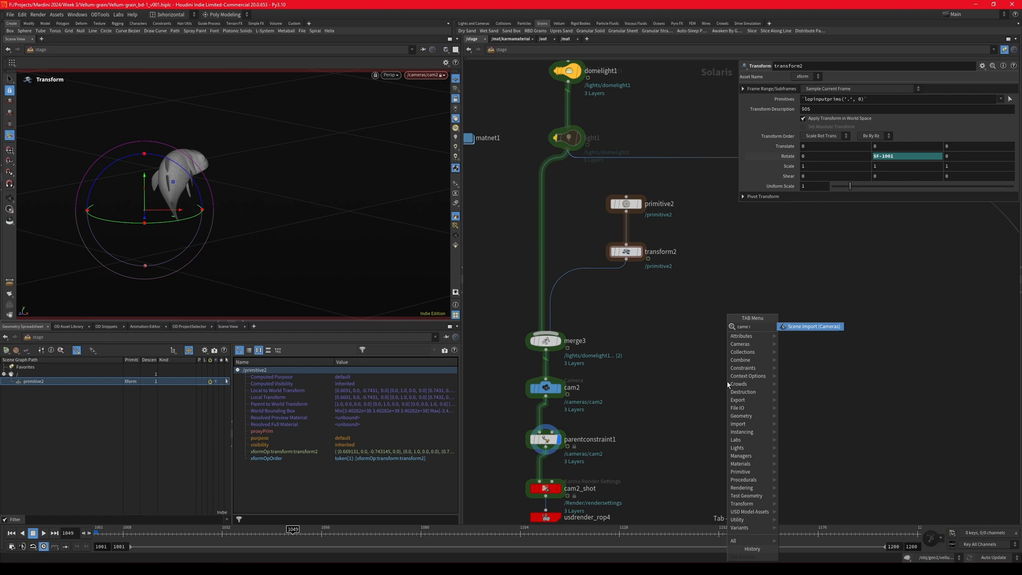
pyautogui.press('Return')
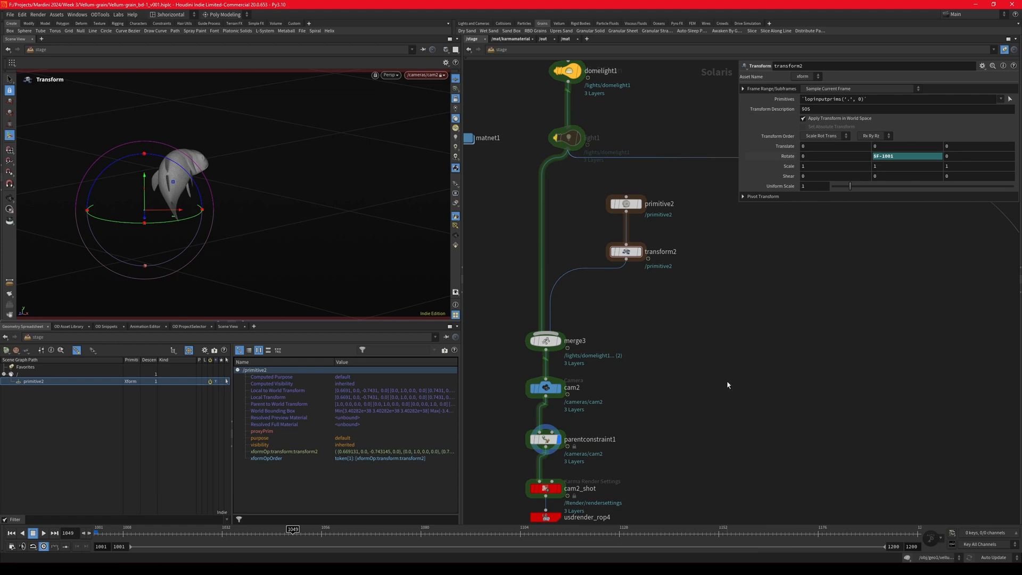
pyautogui.click(727, 382)
pyautogui.press('Delete')
# Step: Save the scene and frame the whole stage network to survey all the camera branches
pyautogui.scroll(-1, 655, 361)
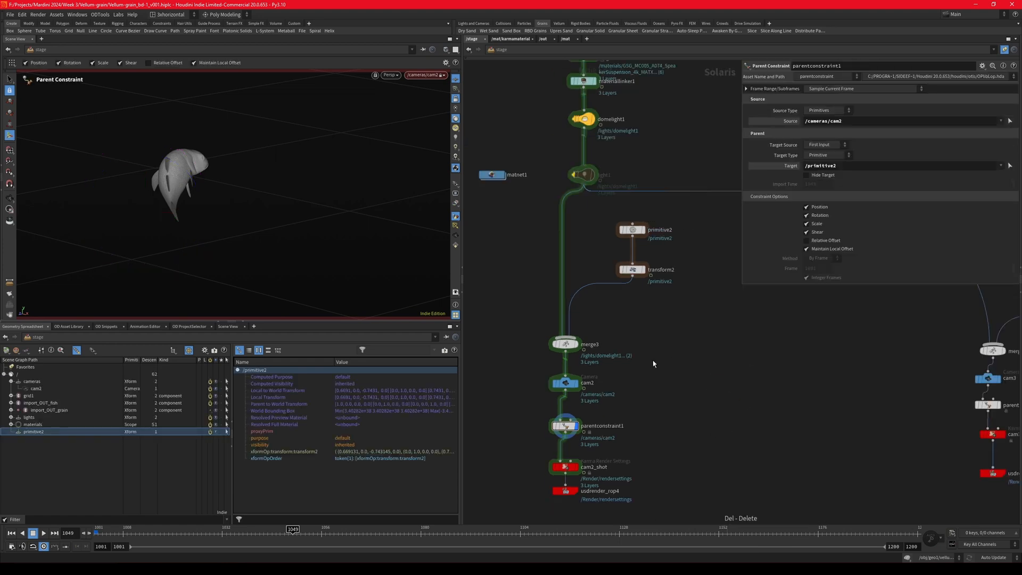
pyautogui.scroll(-1, 650, 363)
pyautogui.scroll(1, 638, 367)
pyautogui.moveTo(638, 367); pyautogui.dragTo(602, 382, button='middle')
pyautogui.hotkey('ctrl', 's')
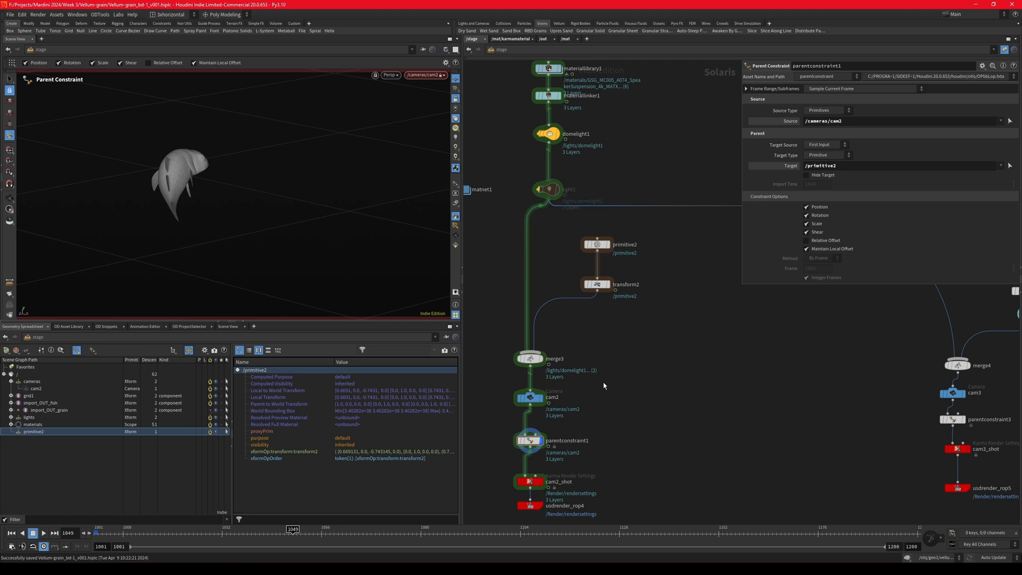
pyautogui.press('h')
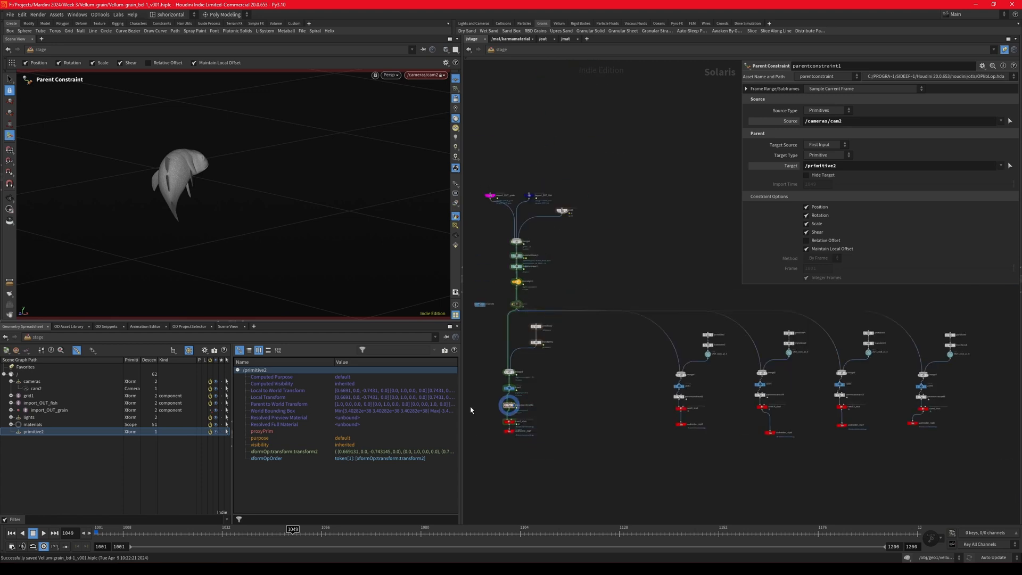
pyautogui.moveTo(577, 399); pyautogui.dragTo(705, 405, button='middle')
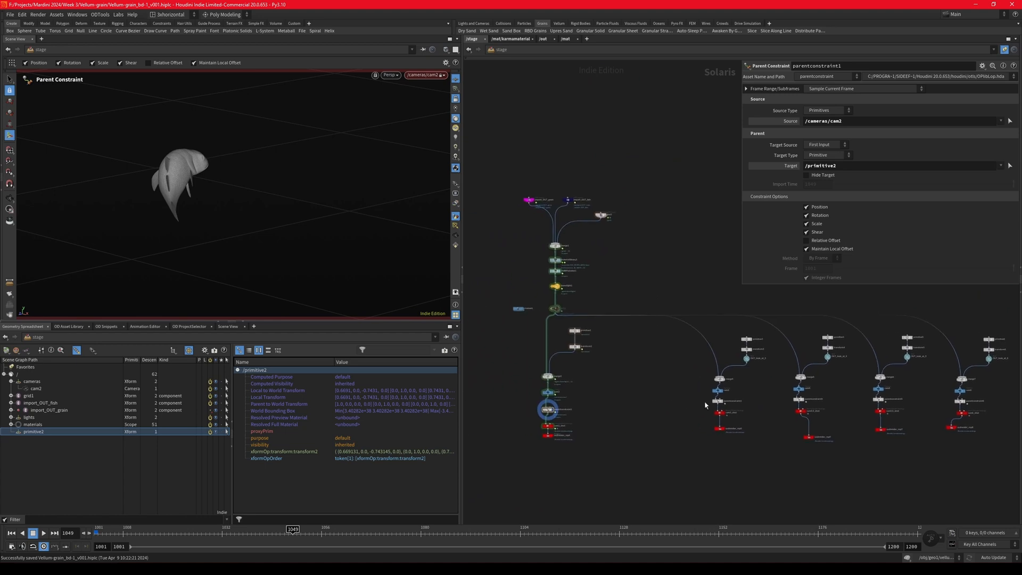